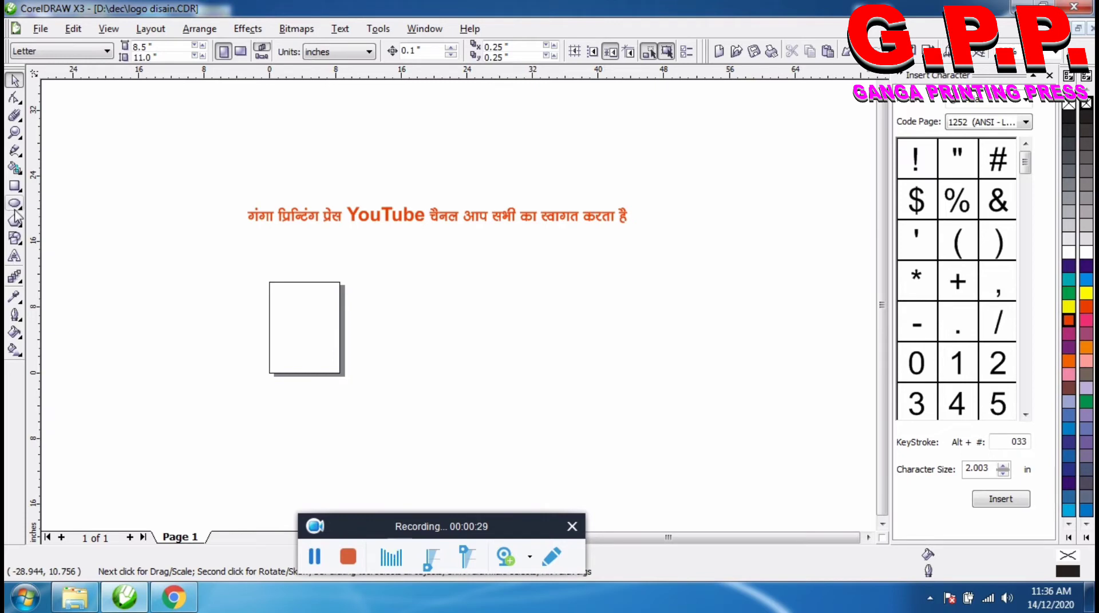
Draw a circle about 15 inches in diameter over the page with the Ellipse tool.
{"action": "left_click", "coordinate": [16, 204]}
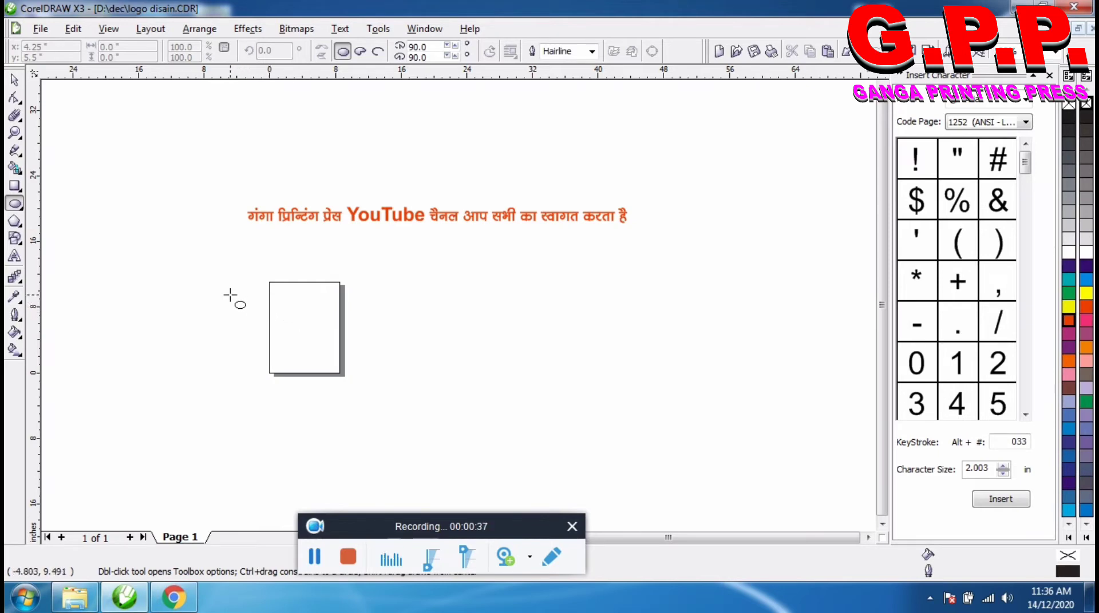
{"action": "left_click_drag", "start_coordinate": [229, 295], "coordinate": [351, 411]}
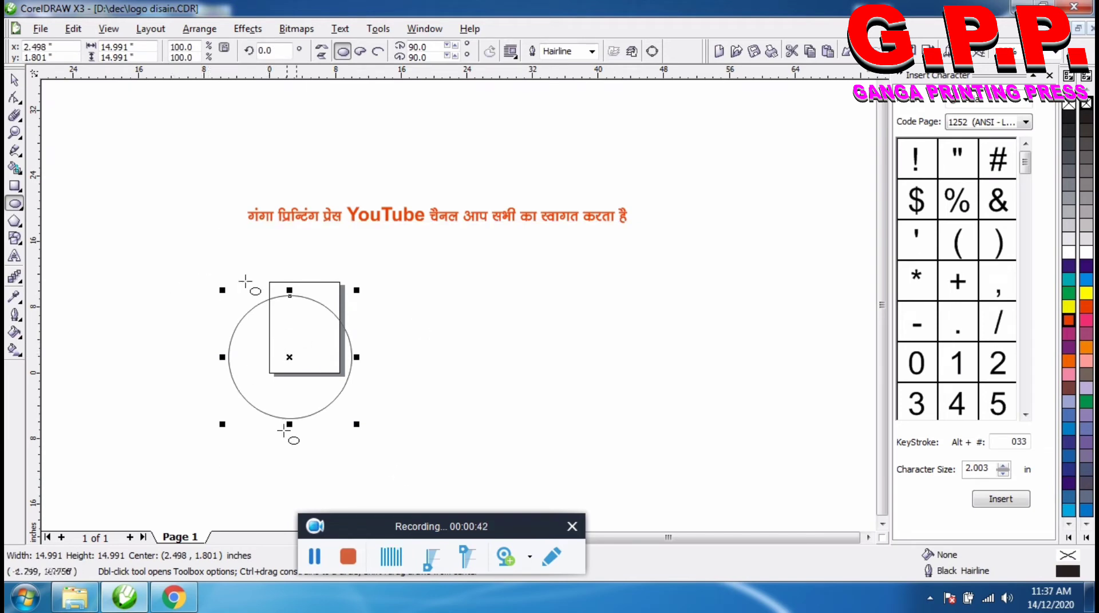
{"action": "left_click_drag", "start_coordinate": [277, 398], "coordinate": [309, 401]}
Draw a second ellipse beside the first circle and set its width and height to 15 inches.
{"action": "left_click_drag", "start_coordinate": [415, 321], "coordinate": [561, 456]}
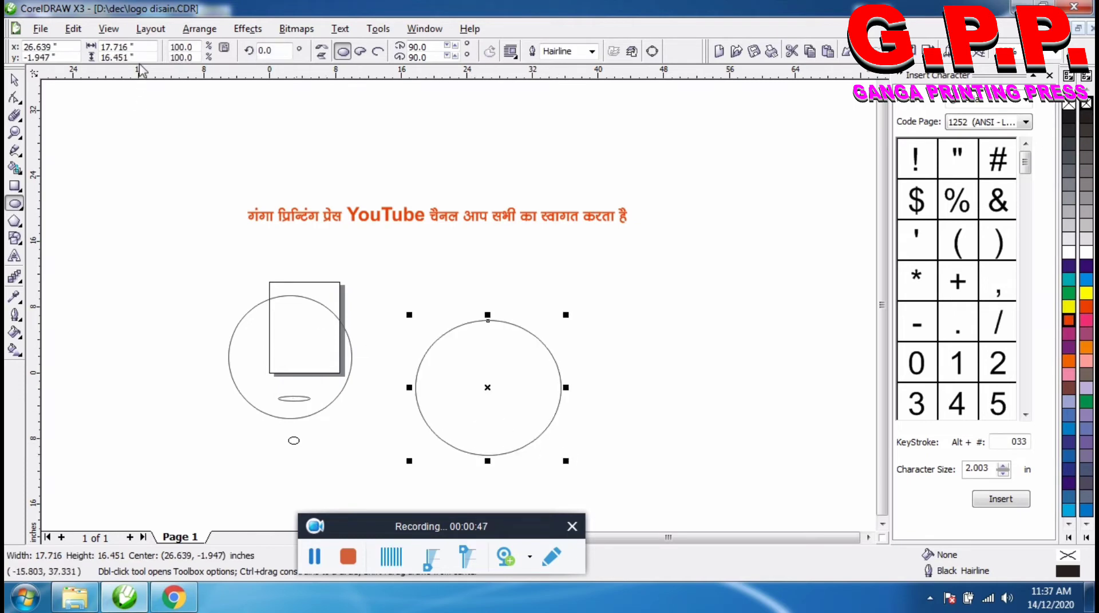
{"action": "left_click_drag", "start_coordinate": [131, 50], "coordinate": [81, 46]}
{"action": "type", "text": "15"}
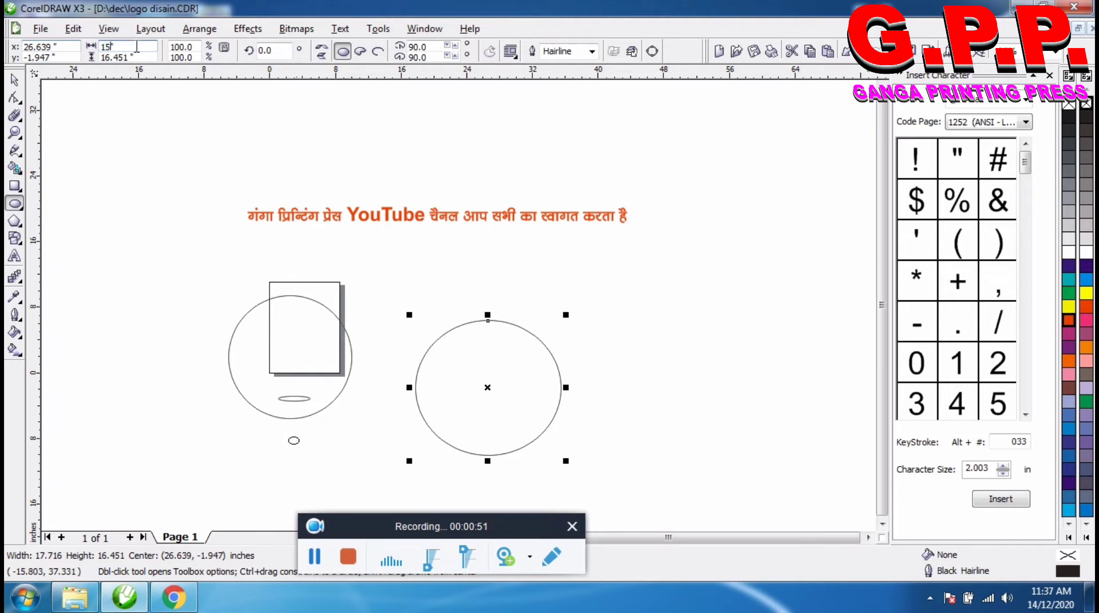
{"action": "left_click_drag", "start_coordinate": [142, 57], "coordinate": [94, 71]}
{"action": "type", "text": "15"}
{"action": "key", "text": "Return"}
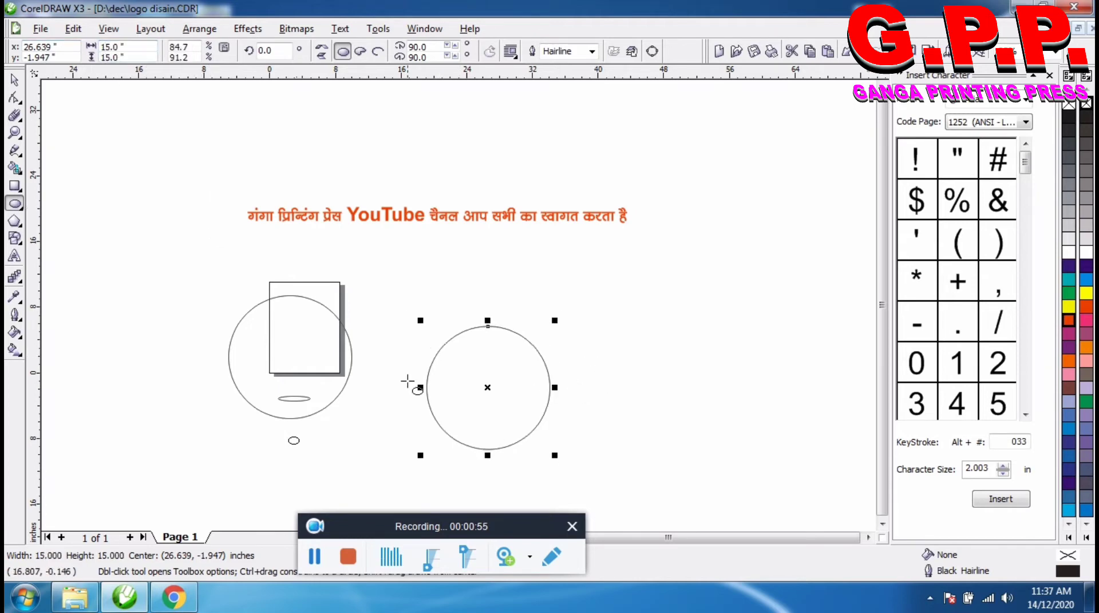
Delete the small stray ellipse drawn inside the first circle.
{"action": "left_click", "coordinate": [14, 81]}
{"action": "left_click_drag", "start_coordinate": [300, 399], "coordinate": [170, 435]}
{"action": "right_click", "coordinate": [163, 437]}
{"action": "left_click", "coordinate": [181, 265]}
Move both circles up so they sit side by side below the heading.
{"action": "left_click_drag", "start_coordinate": [310, 398], "coordinate": [332, 376]}
{"action": "left_click_drag", "start_coordinate": [473, 406], "coordinate": [465, 356]}
{"action": "left_click", "coordinate": [379, 426]}
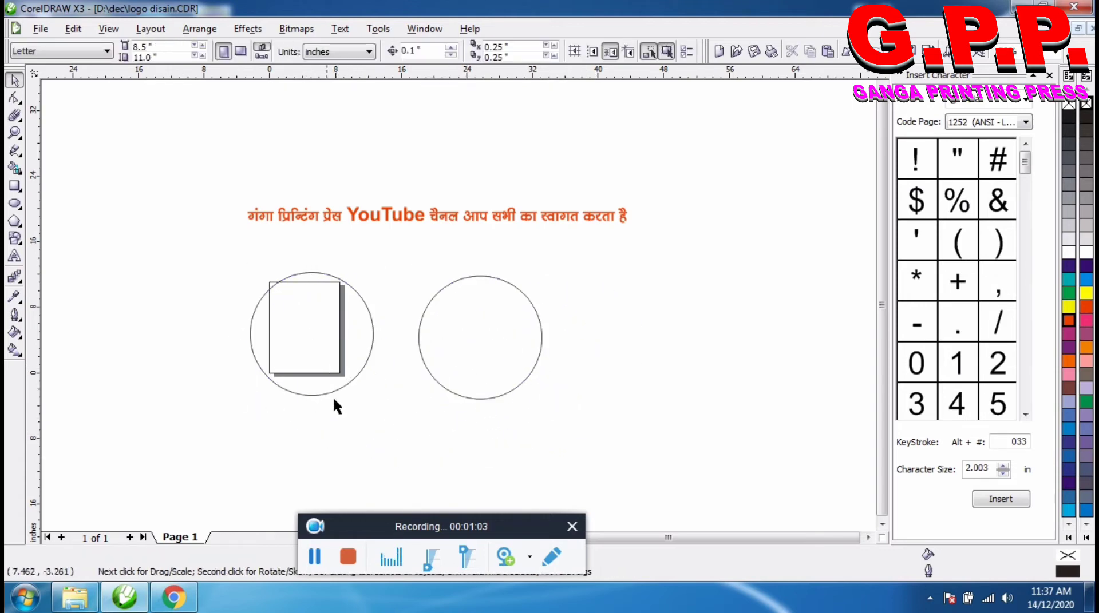
Reposition the circle near the page and shrink it to roughly the page's width.
{"action": "scroll", "coordinate": [457, 300], "scroll_direction": "up", "scroll_amount": 2}
{"action": "left_click_drag", "start_coordinate": [459, 294], "coordinate": [423, 354]}
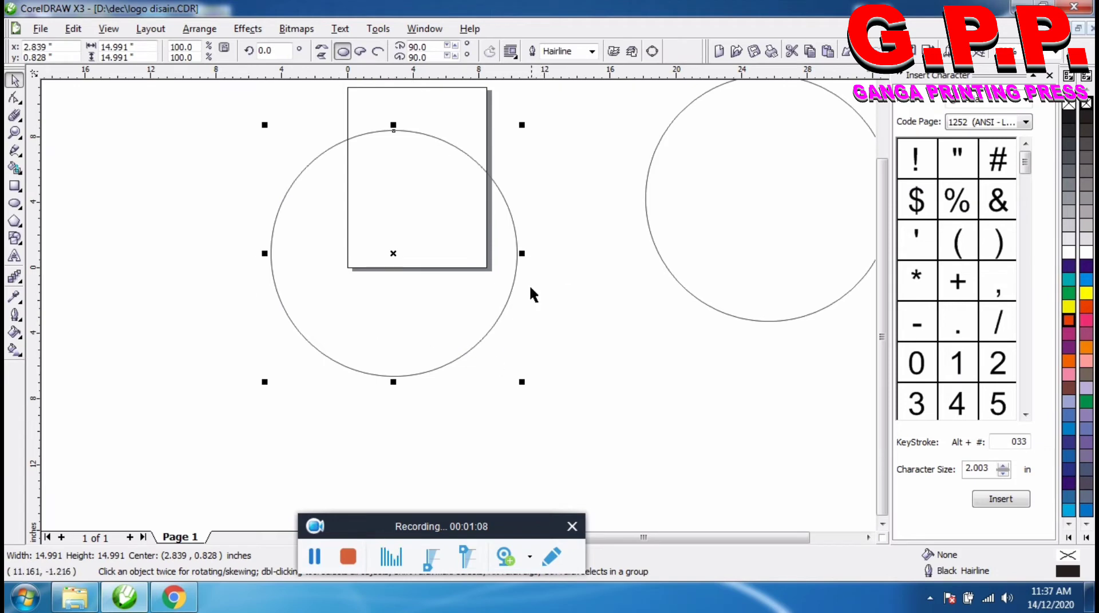
{"action": "left_click_drag", "start_coordinate": [507, 301], "coordinate": [527, 280]}
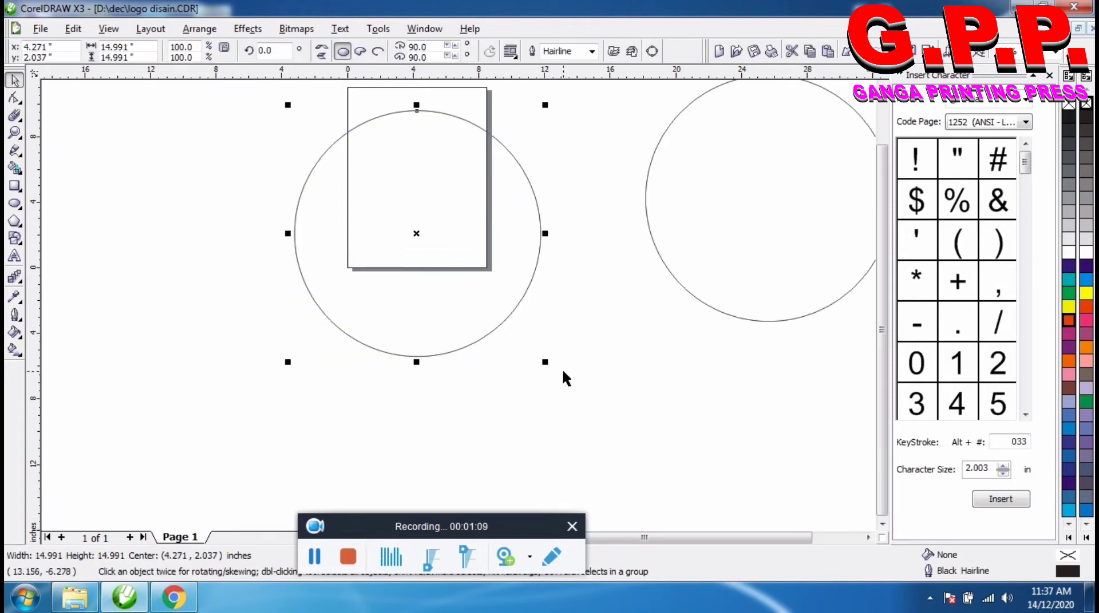
{"action": "left_click_drag", "start_coordinate": [550, 367], "coordinate": [447, 252]}
{"action": "left_click", "coordinate": [342, 233]}
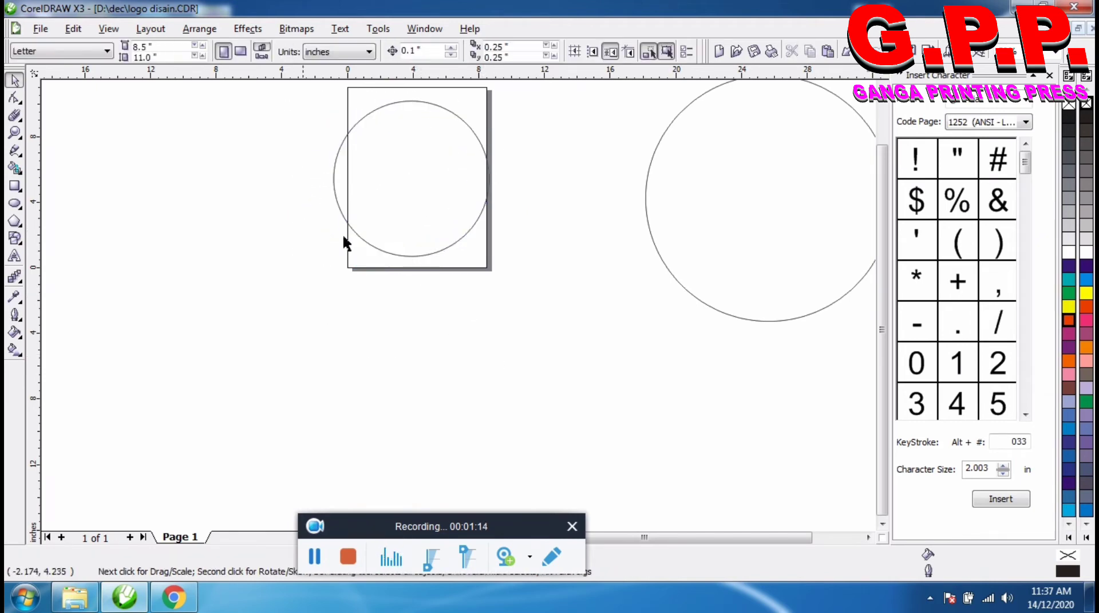
Set the page to A4 size in landscape orientation.
{"action": "left_click", "coordinate": [241, 52]}
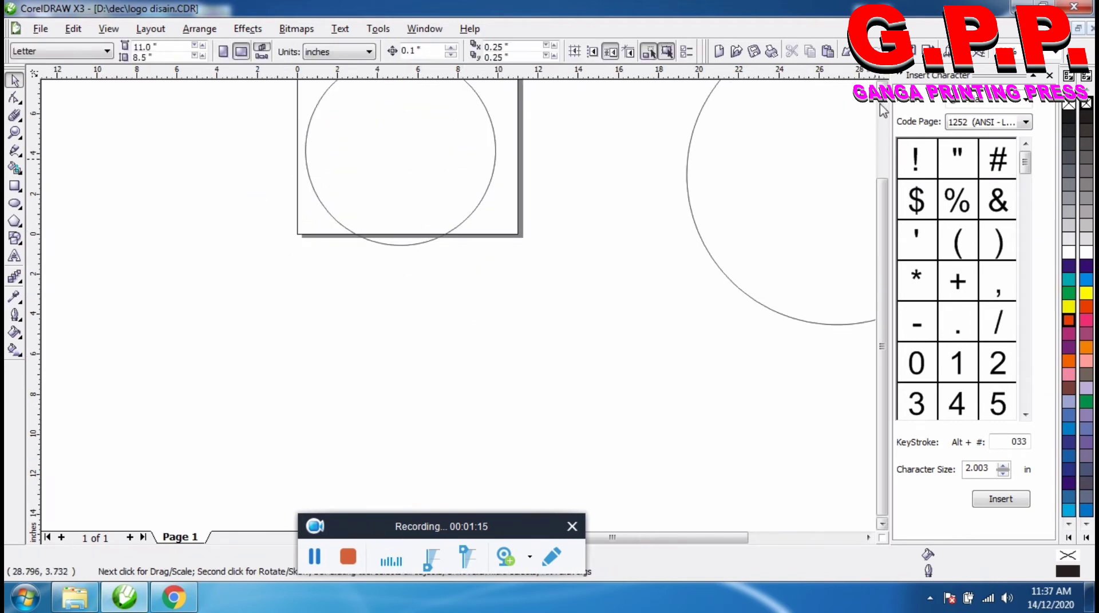
{"action": "scroll", "coordinate": [870, 166], "scroll_direction": "up", "scroll_amount": 5}
{"action": "left_click", "coordinate": [881, 524]}
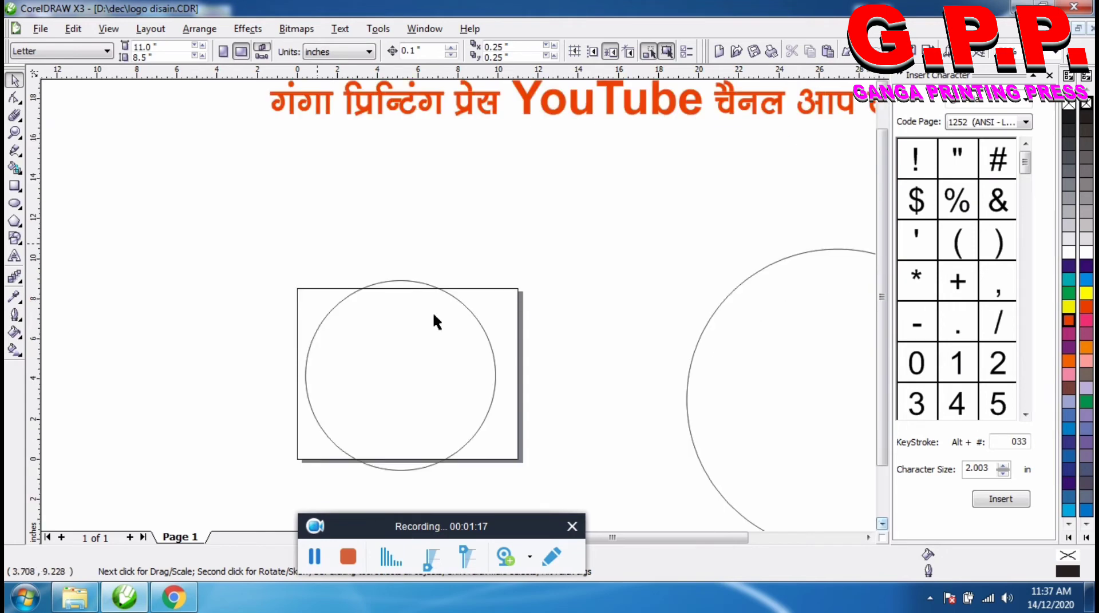
{"action": "left_click", "coordinate": [106, 51]}
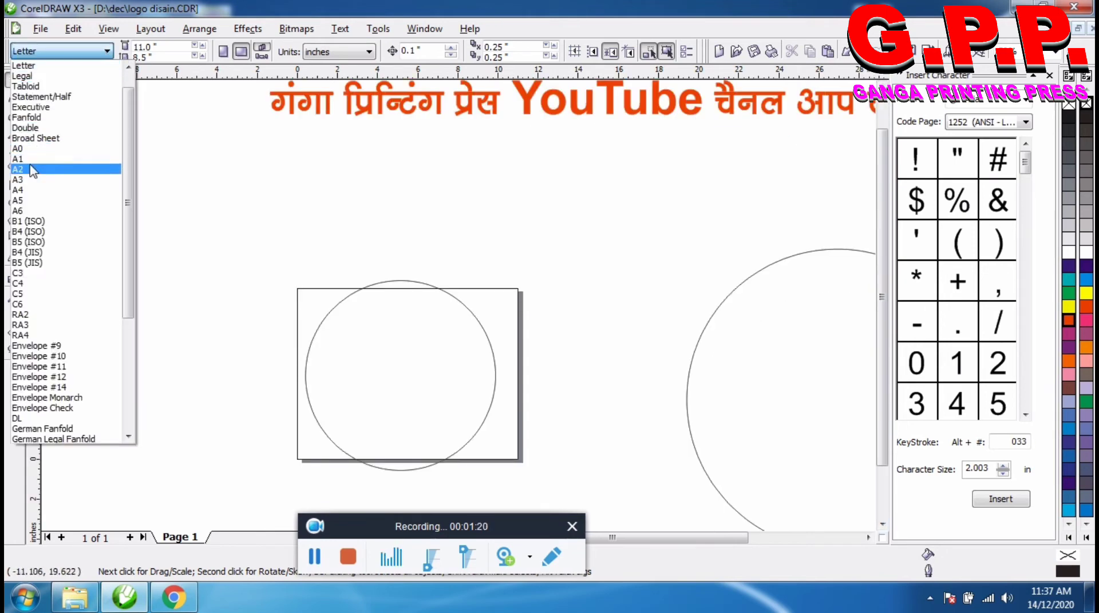
{"action": "left_click", "coordinate": [26, 191]}
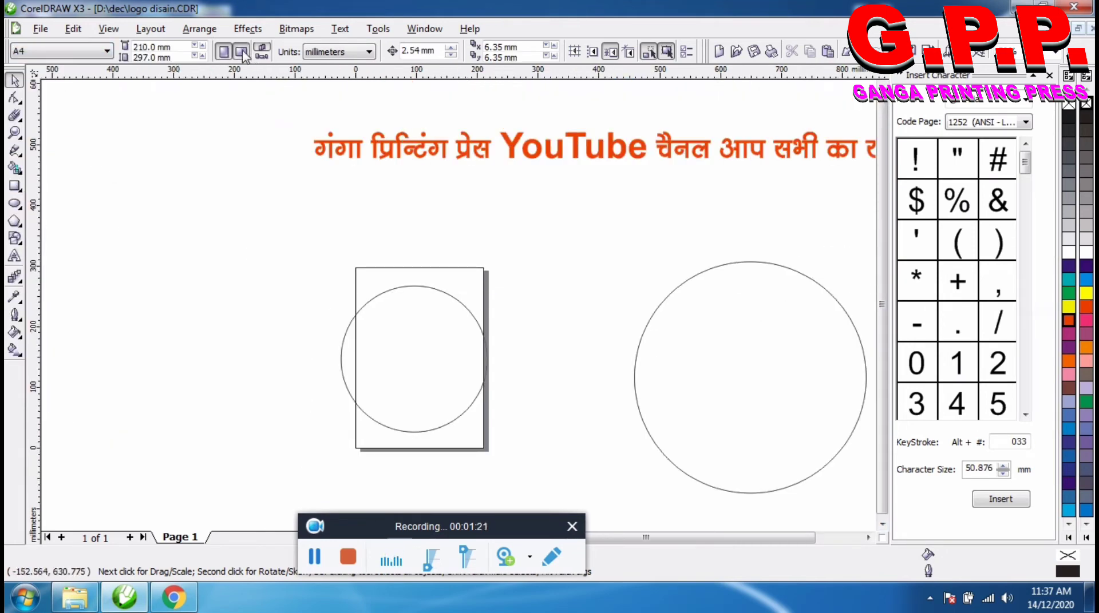
Shrink the circle on the page to about 164 mm in diameter and position it within the page edges.
{"action": "left_click", "coordinate": [418, 466]}
{"action": "left_click_drag", "start_coordinate": [499, 473], "coordinate": [433, 436]}
{"action": "left_click", "coordinate": [592, 407]}
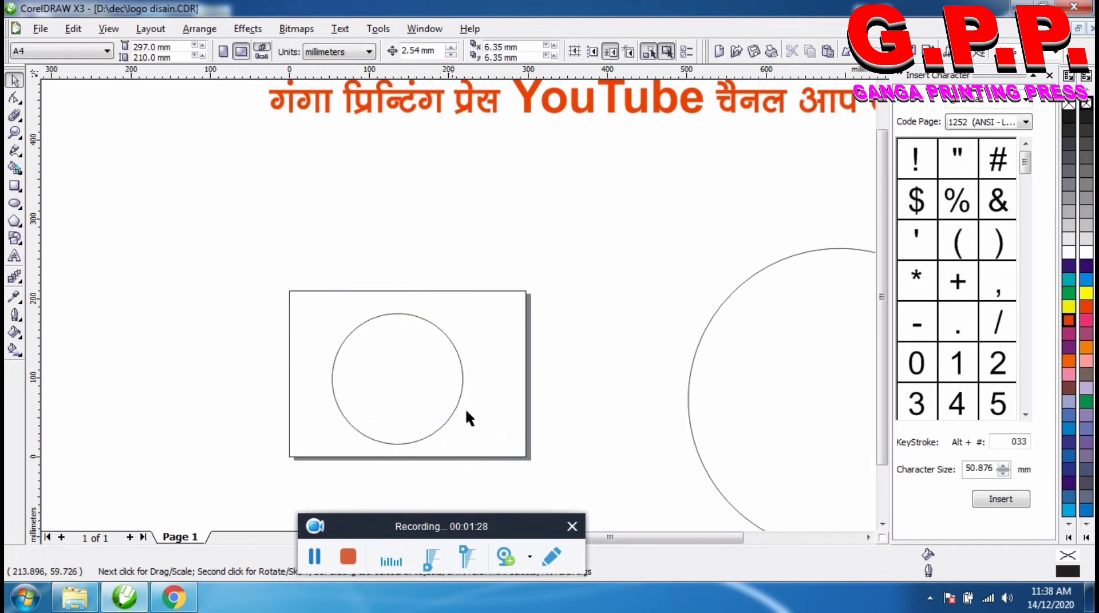
{"action": "left_click_drag", "start_coordinate": [421, 404], "coordinate": [423, 398]}
Set the heading text to 24 pt and place it over the circle.
{"action": "left_click_drag", "start_coordinate": [397, 108], "coordinate": [289, 246]}
{"action": "left_click", "coordinate": [499, 51]}
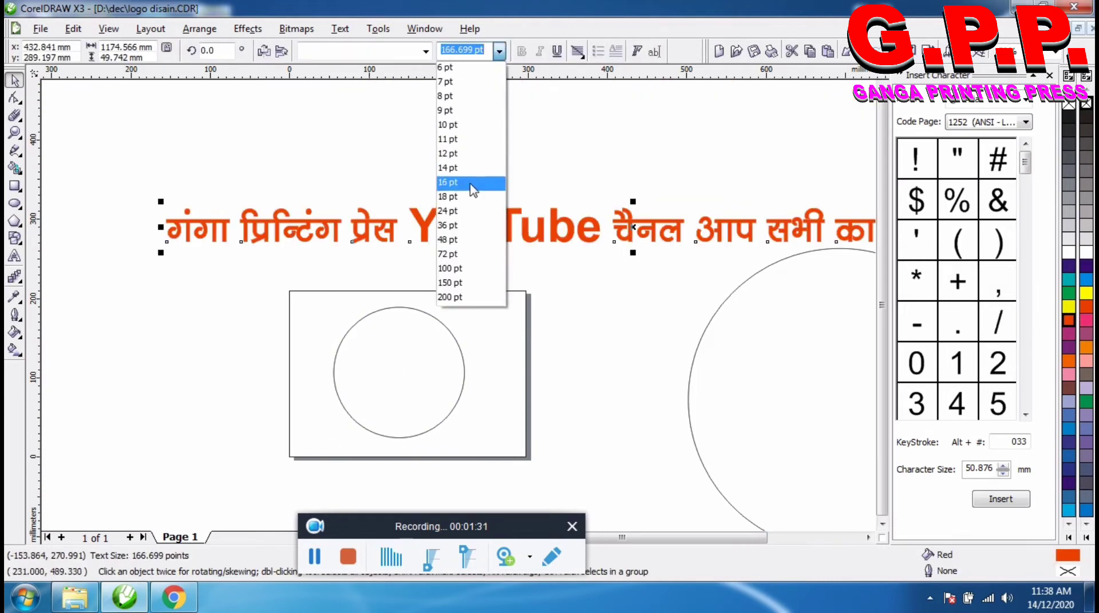
{"action": "left_click", "coordinate": [448, 210]}
{"action": "left_click_drag", "start_coordinate": [294, 245], "coordinate": [435, 335]}
{"action": "scroll", "coordinate": [452, 312], "scroll_direction": "up", "scroll_amount": 1}
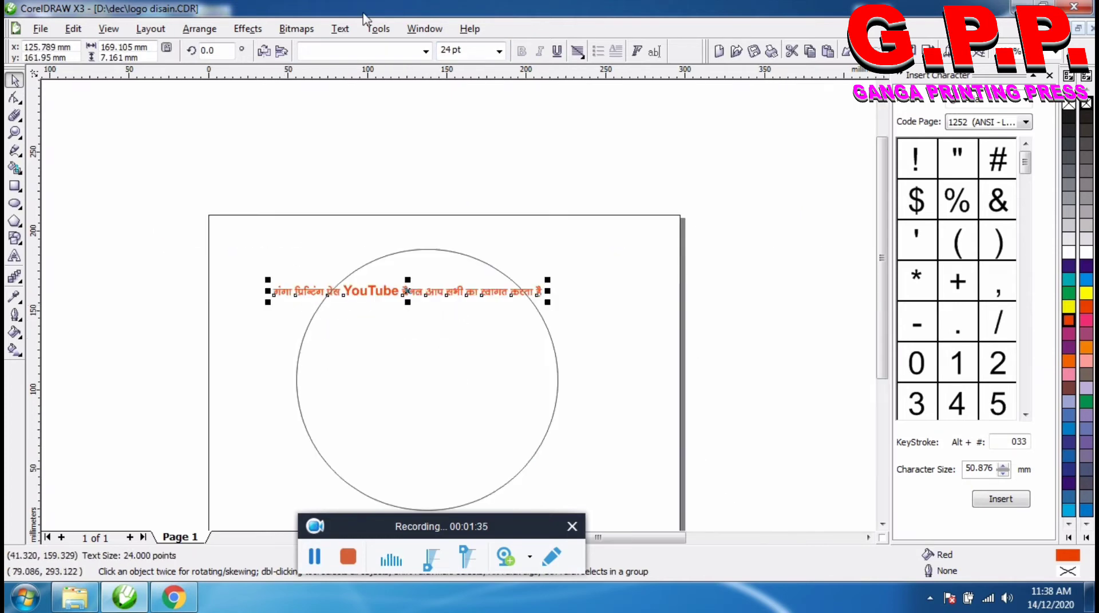
Set the heading text to 36 pt and move it above the page.
{"action": "left_click", "coordinate": [499, 50]}
{"action": "left_click", "coordinate": [458, 225]}
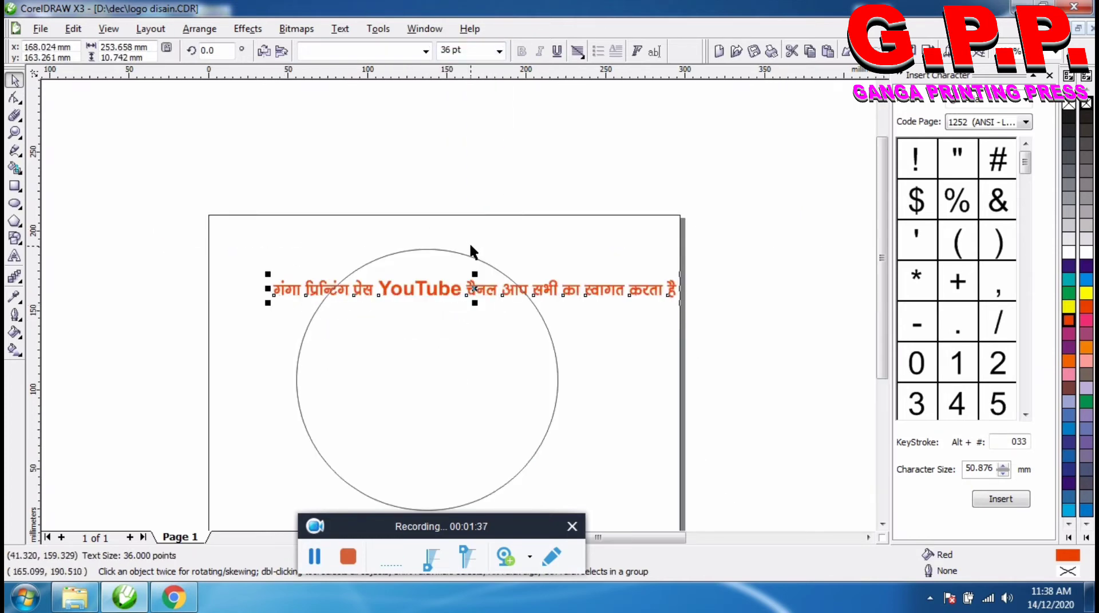
{"action": "left_click_drag", "start_coordinate": [476, 286], "coordinate": [493, 132]}
{"action": "left_click", "coordinate": [529, 299]}
{"action": "left_click", "coordinate": [597, 355]}
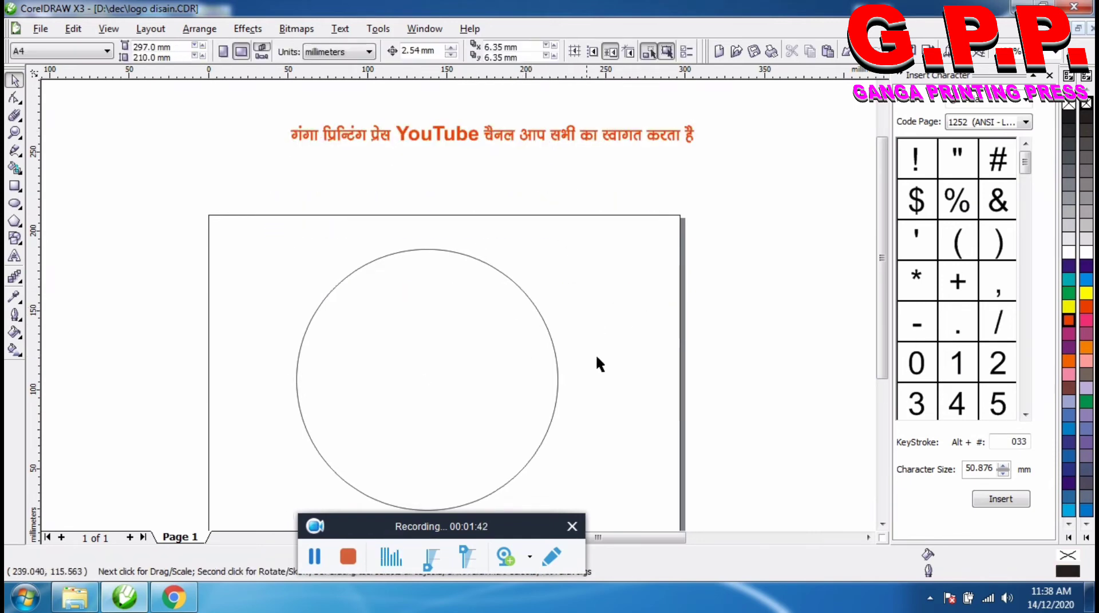
Create a smaller concentric copy of the circle, about 131 mm in diameter.
{"action": "scroll", "coordinate": [563, 381], "scroll_direction": "down", "scroll_amount": 3}
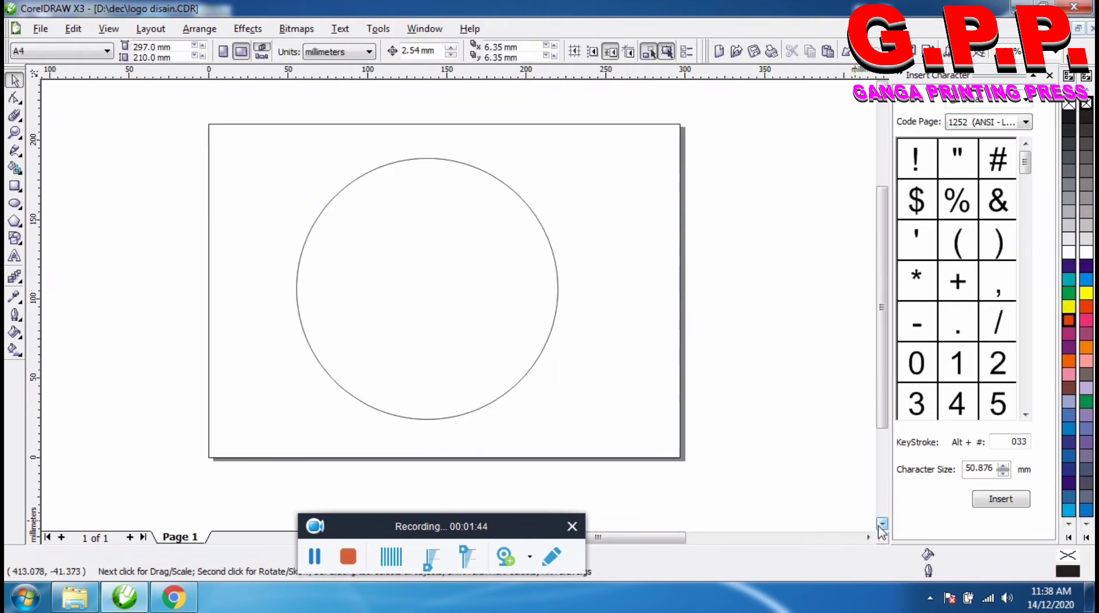
{"action": "left_click", "coordinate": [515, 388]}
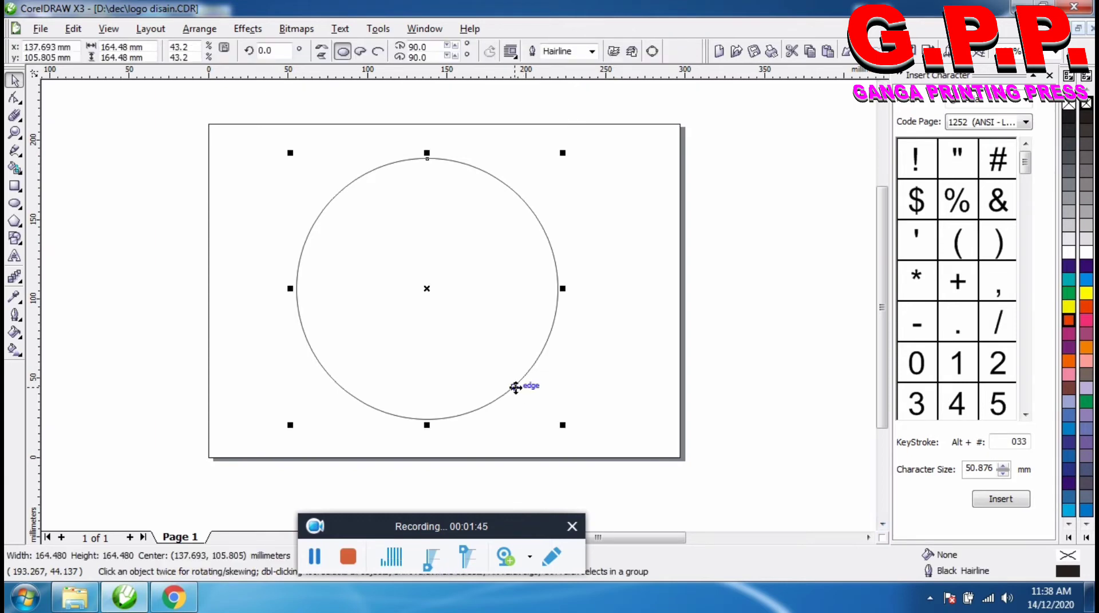
{"action": "left_click_drag", "start_coordinate": [563, 426], "coordinate": [537, 399]}
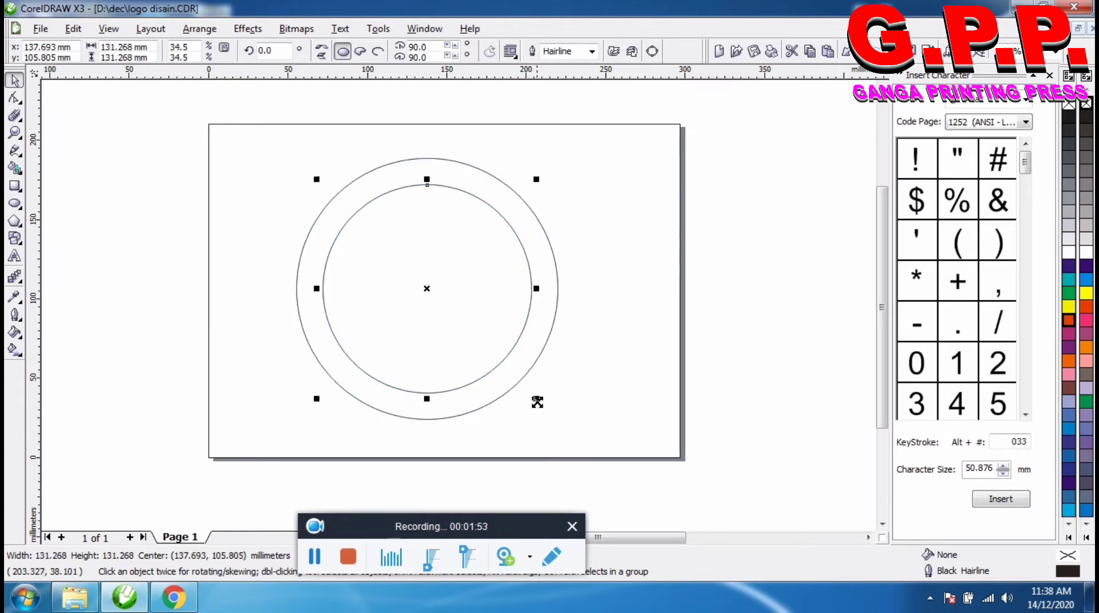
{"action": "left_click", "coordinate": [403, 242]}
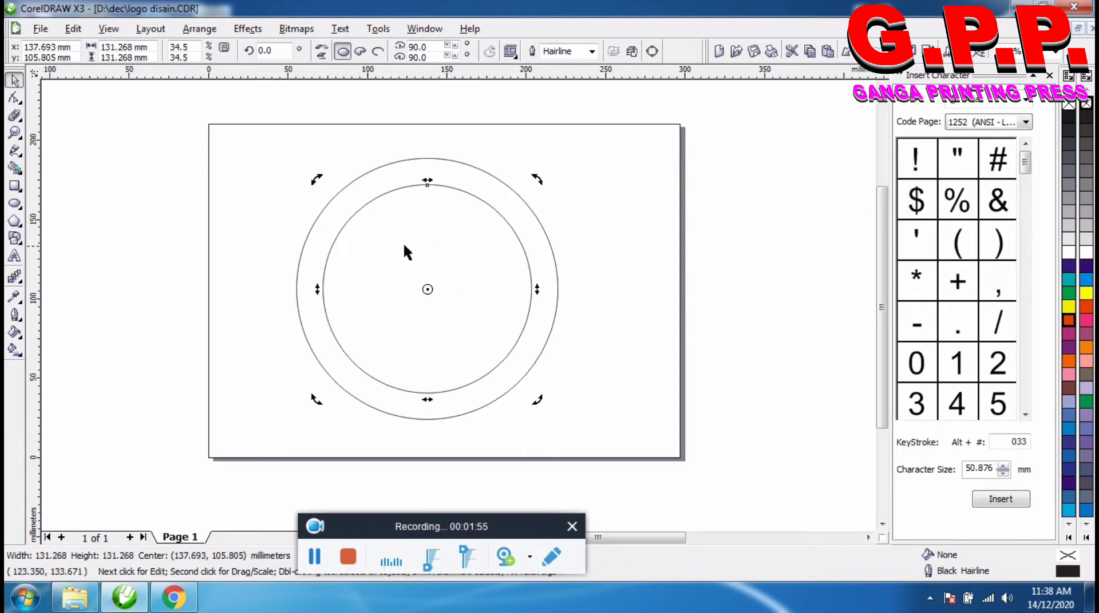
{"action": "left_click", "coordinate": [660, 373]}
Create another concentric copy from the 131 mm circle, about 95 mm in diameter.
{"action": "left_click", "coordinate": [514, 364]}
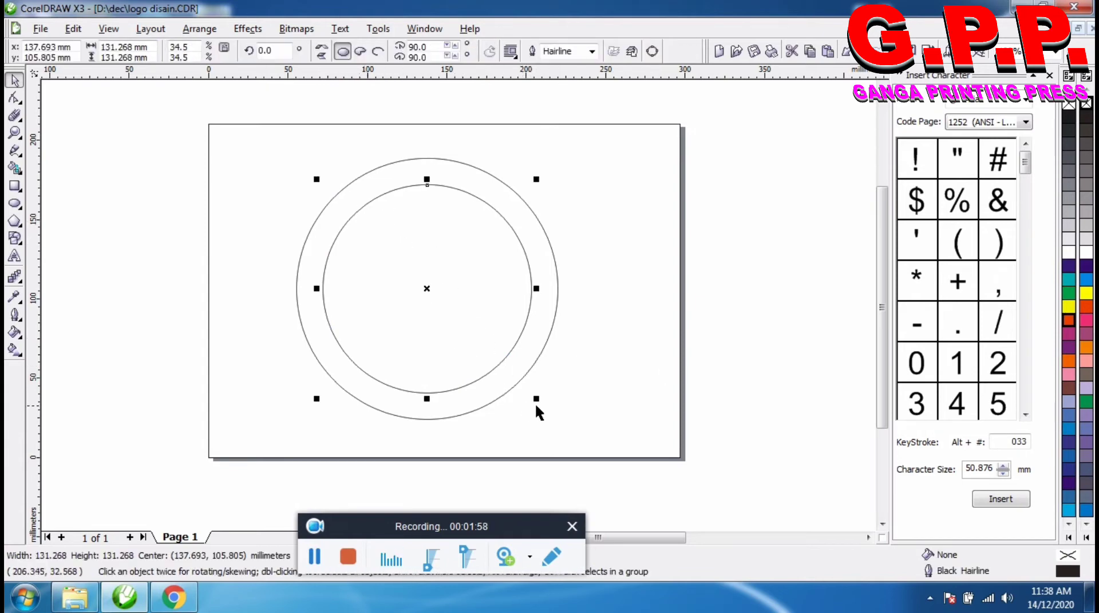
{"action": "left_click_drag", "start_coordinate": [536, 399], "coordinate": [506, 372]}
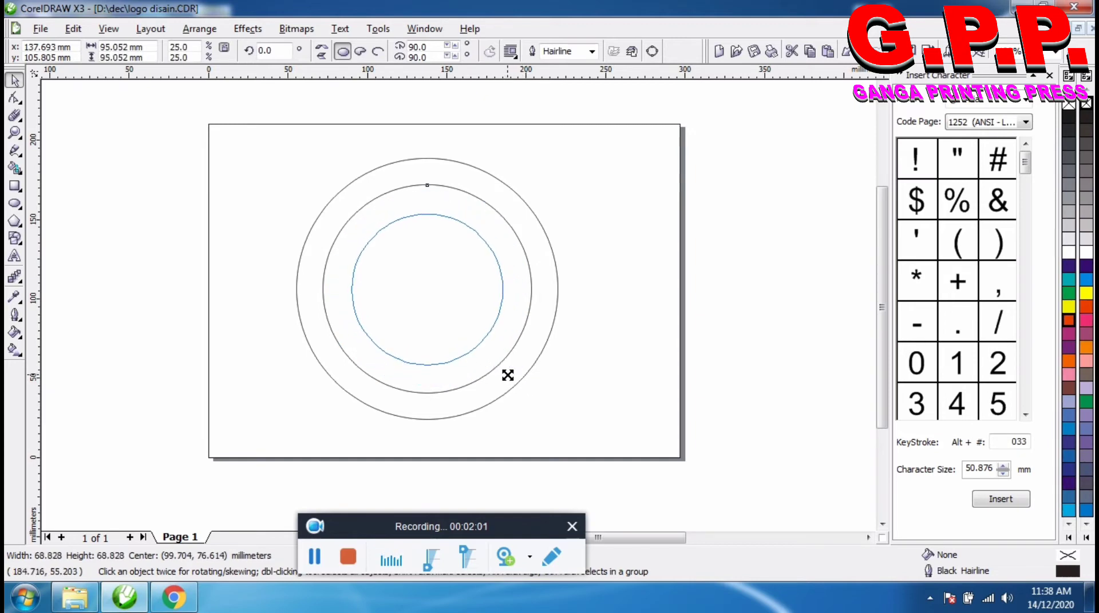
{"action": "left_click", "coordinate": [612, 339]}
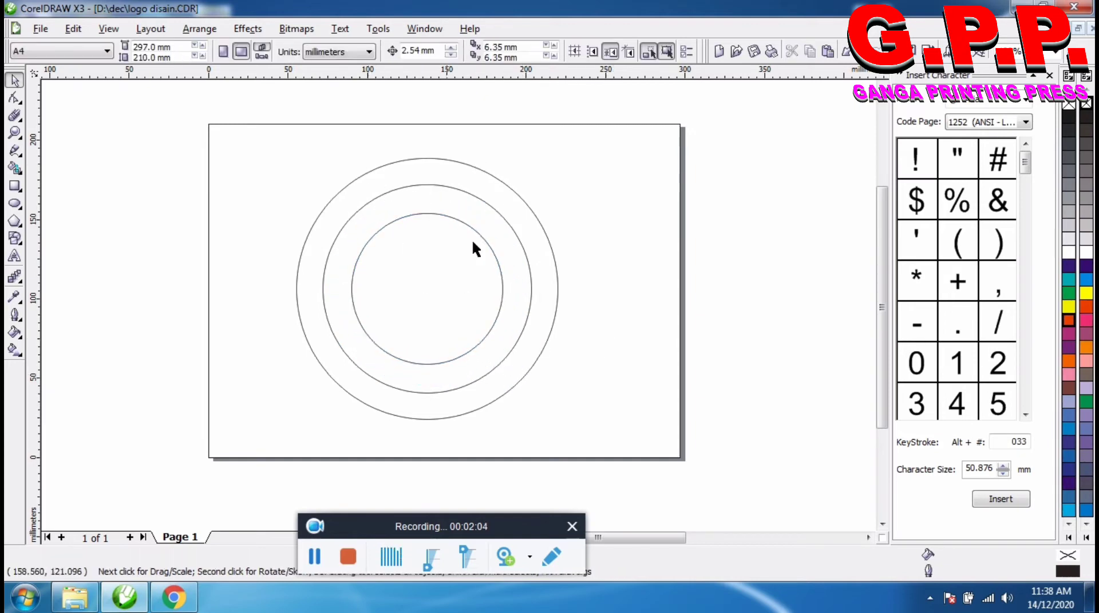
{"action": "left_click", "coordinate": [544, 231]}
{"action": "left_click", "coordinate": [457, 321]}
{"action": "left_click", "coordinate": [456, 314]}
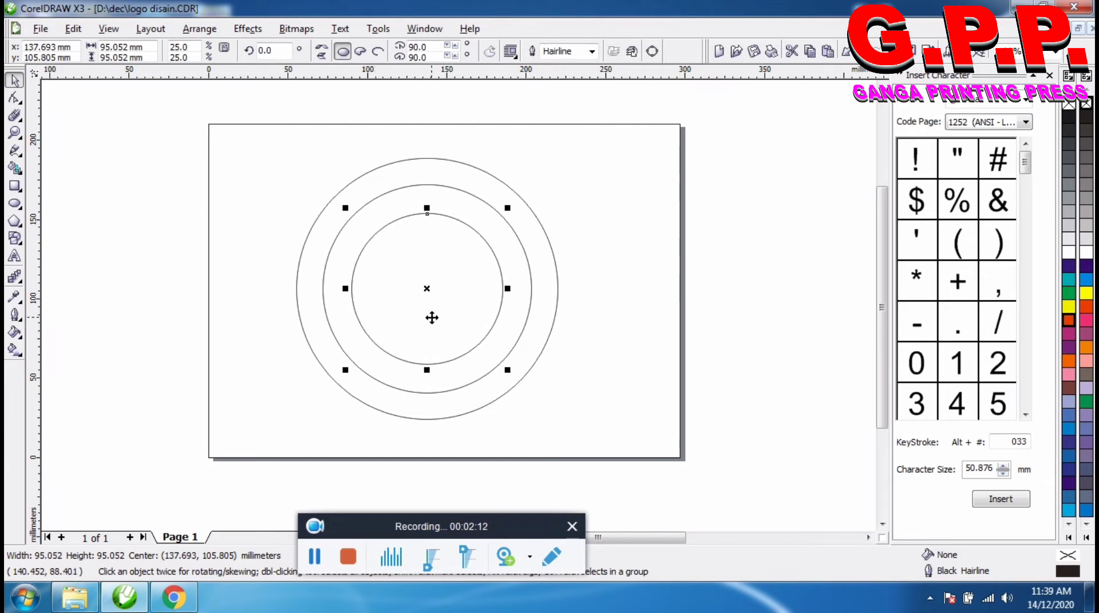
Try outline widths of 1.0 pt and 2.0 pt on the outermost circle, and set it to 4.0 pt.
{"action": "left_click", "coordinate": [433, 419]}
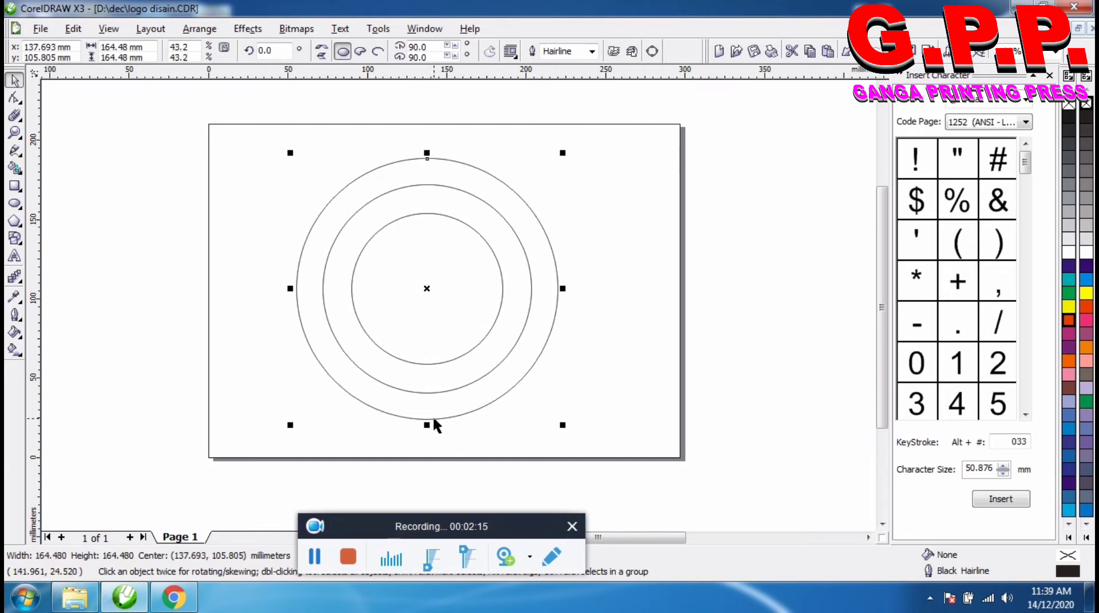
{"action": "left_click", "coordinate": [591, 52]}
{"action": "left_click", "coordinate": [569, 98]}
{"action": "left_click", "coordinate": [592, 52]}
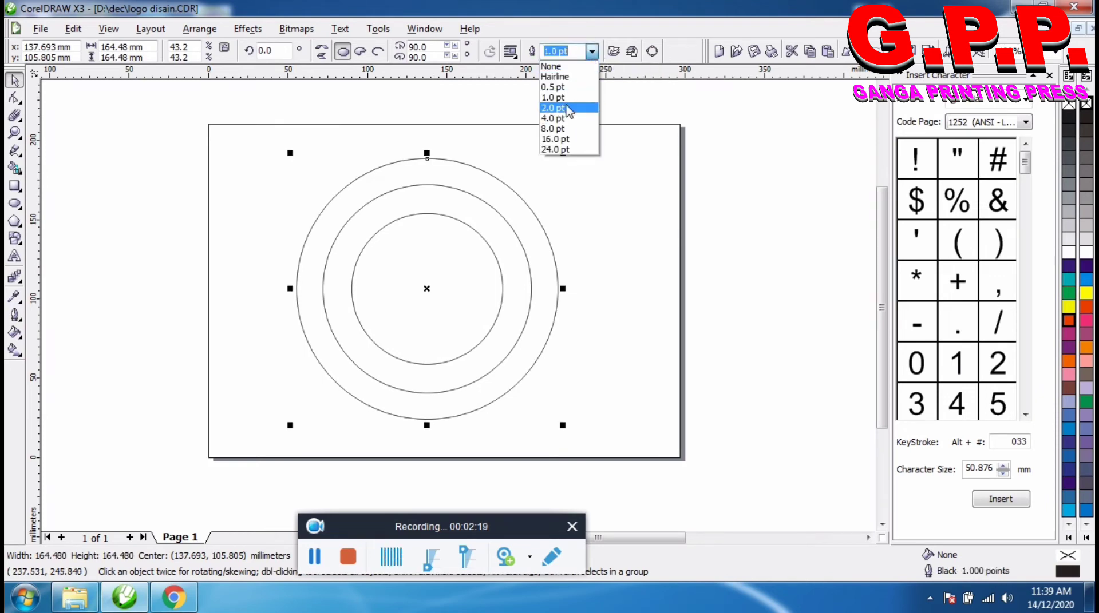
{"action": "left_click", "coordinate": [563, 108]}
{"action": "left_click", "coordinate": [591, 52]}
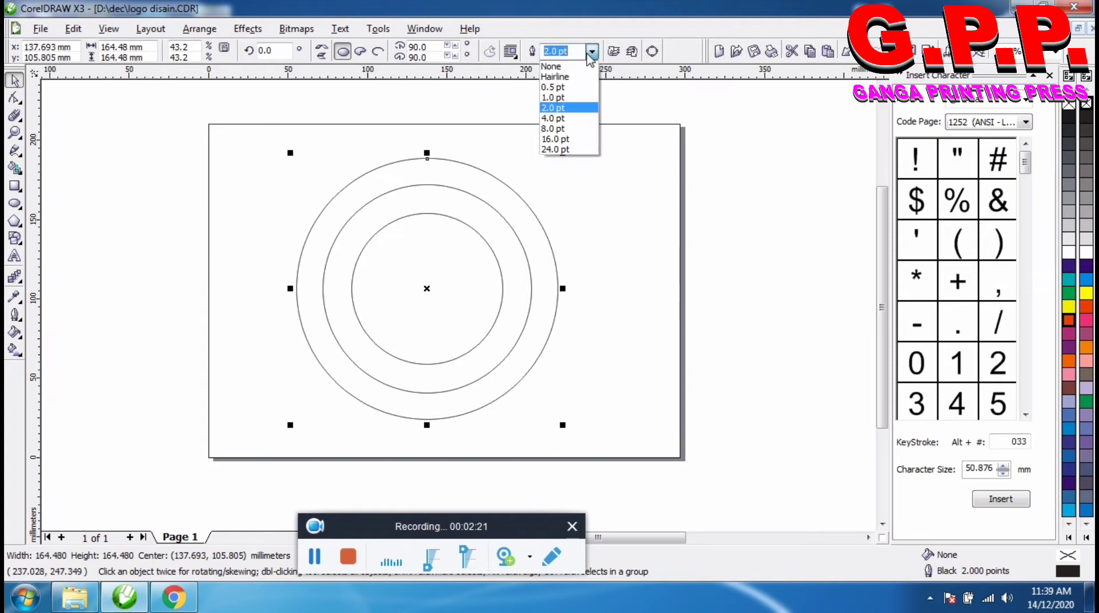
{"action": "left_click", "coordinate": [565, 109]}
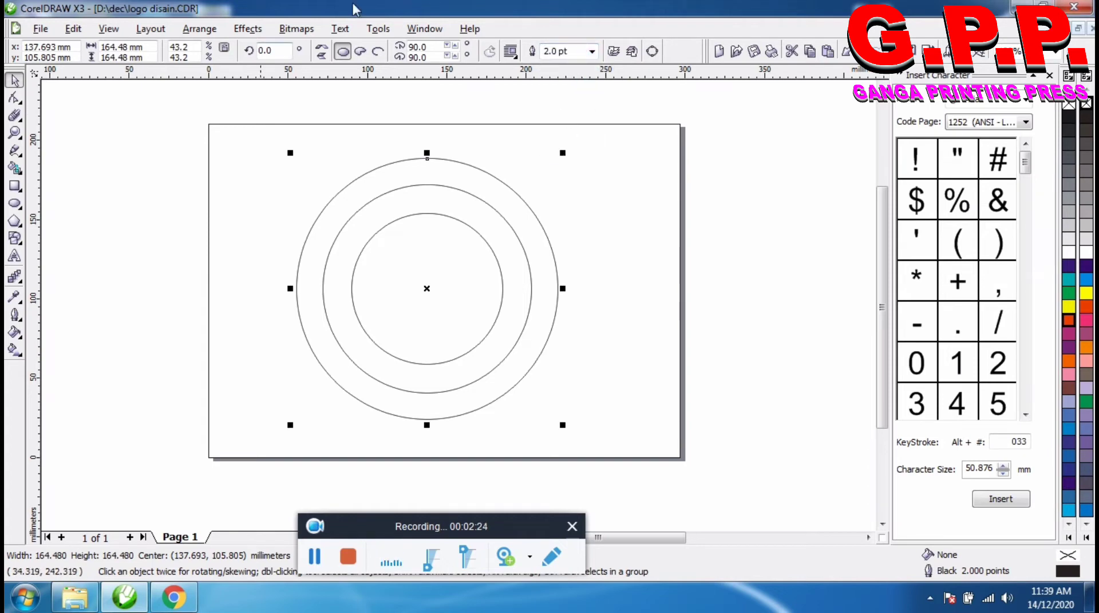
{"action": "left_click", "coordinate": [591, 52]}
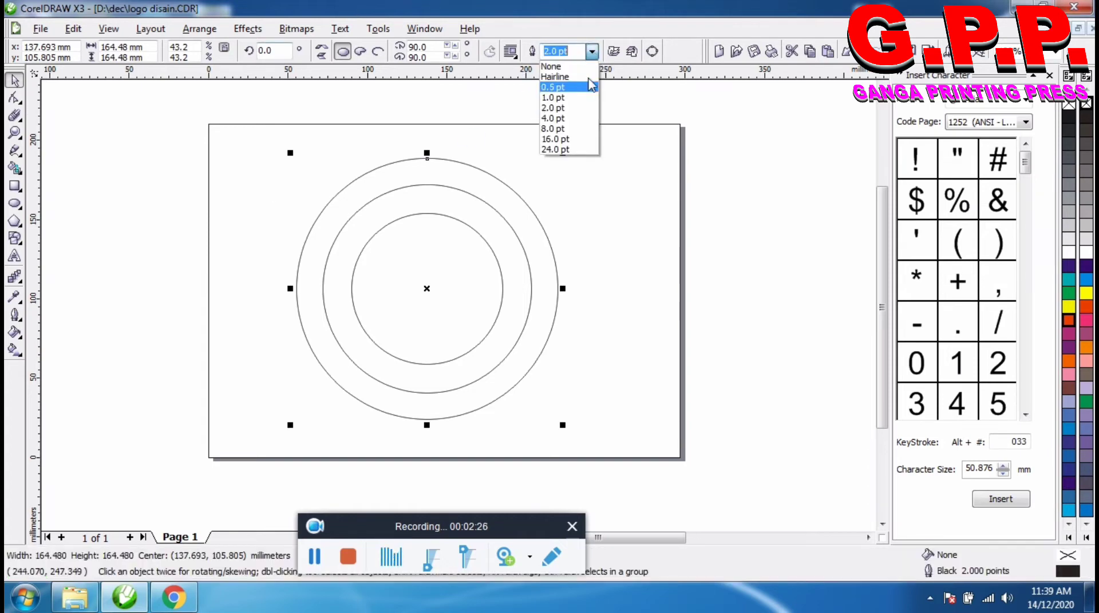
{"action": "left_click", "coordinate": [558, 125]}
{"action": "left_click", "coordinate": [608, 197]}
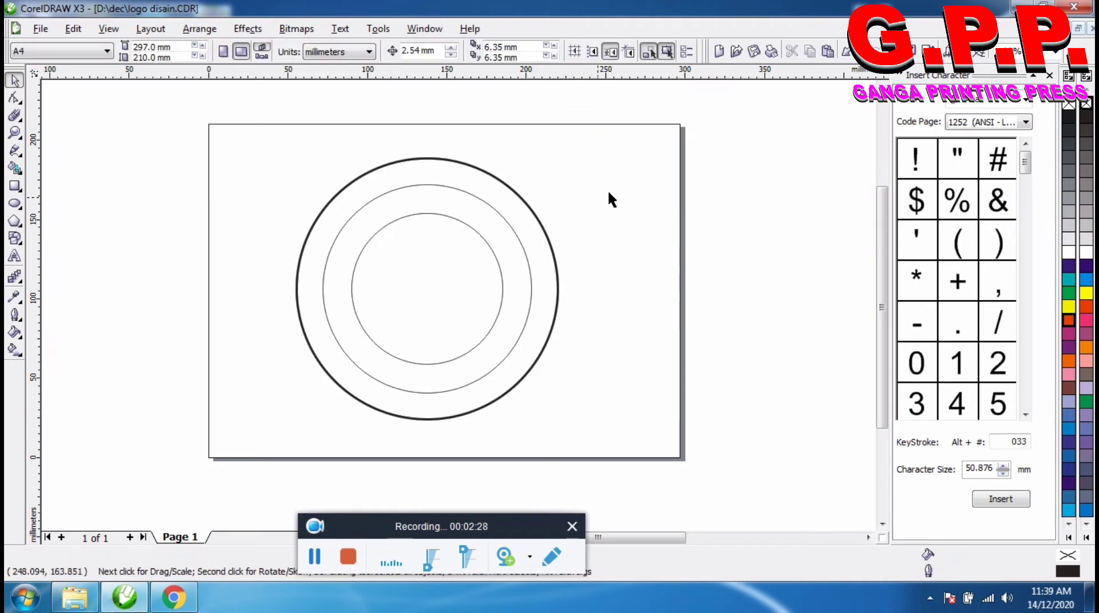
Set the innermost circle's outline width to 4.0 pt.
{"action": "left_click", "coordinate": [489, 252]}
{"action": "left_click", "coordinate": [591, 52]}
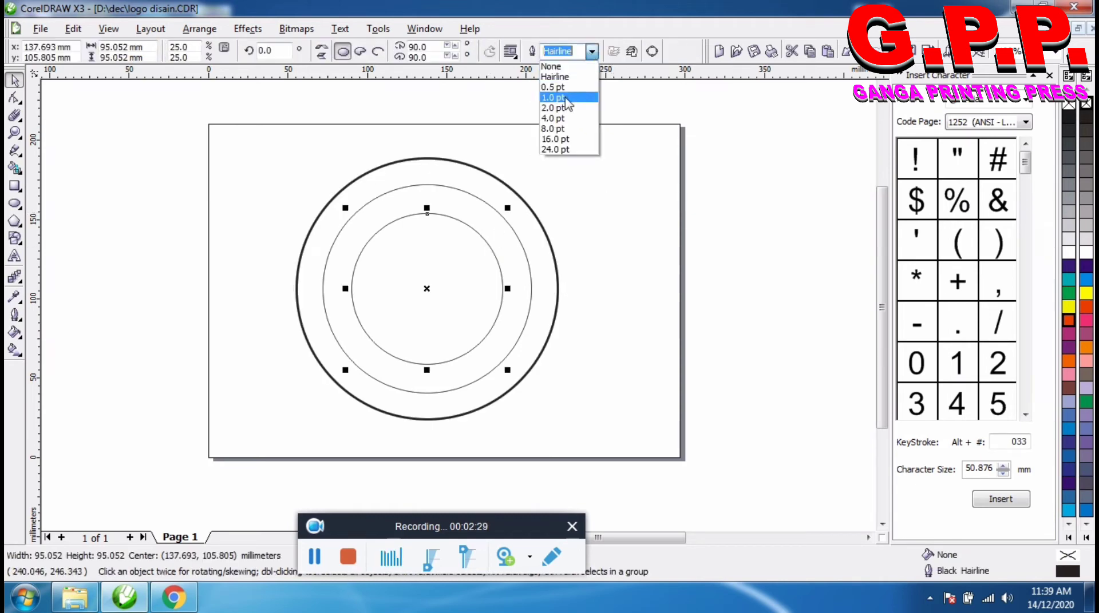
{"action": "left_click", "coordinate": [558, 119]}
{"action": "left_click", "coordinate": [600, 190]}
{"action": "scroll", "coordinate": [456, 301], "scroll_direction": "up", "scroll_amount": 1}
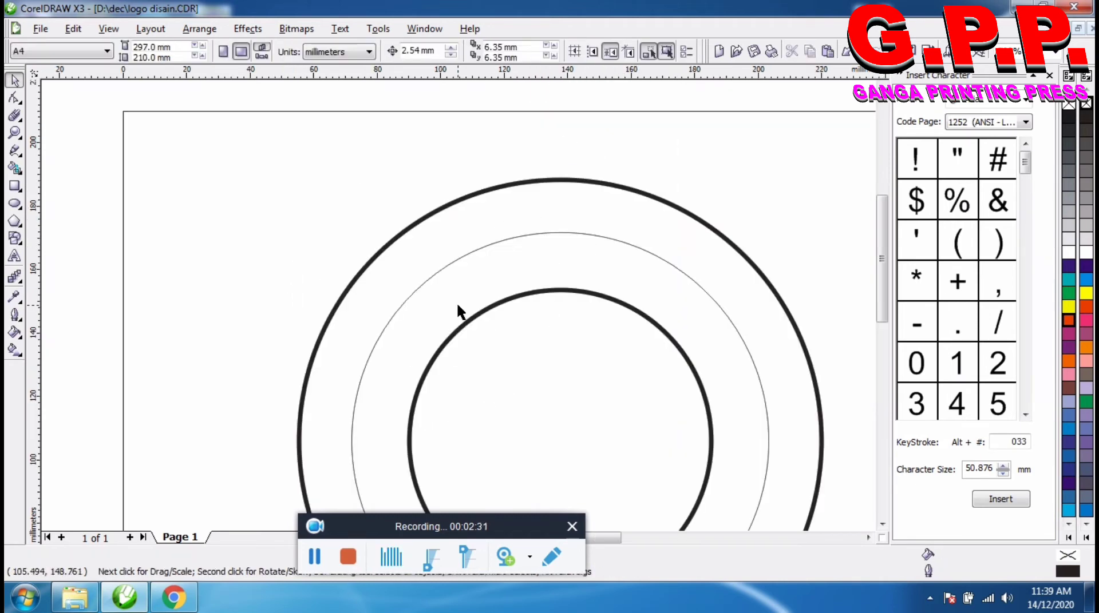
{"action": "scroll", "coordinate": [460, 309], "scroll_direction": "down", "scroll_amount": 1}
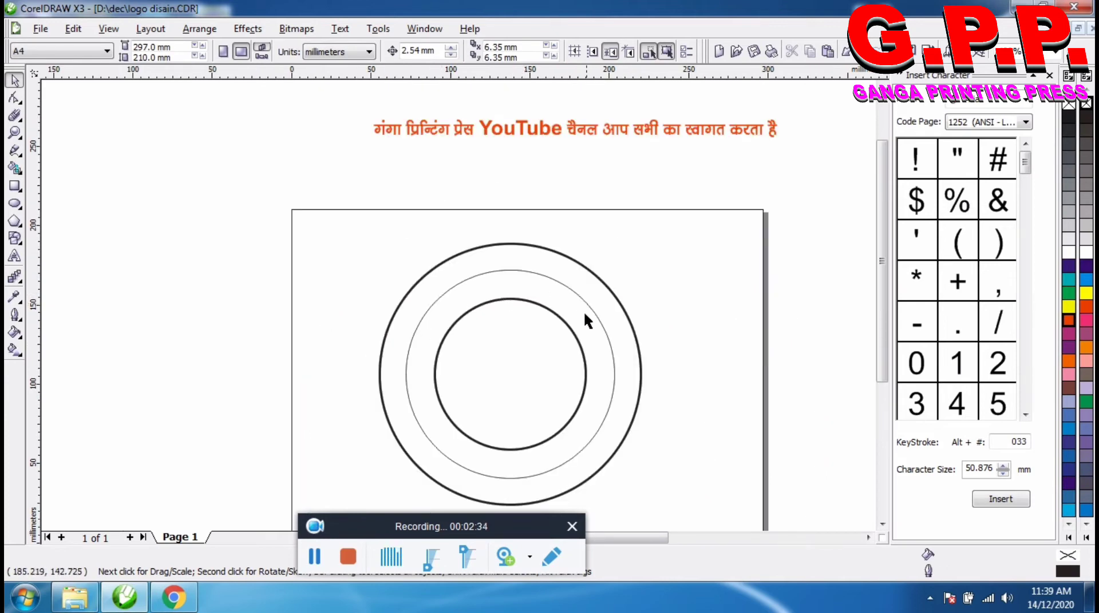
Duplicate the orange Hindi text line and place the copy just above the page's upper edge.
{"action": "left_click", "coordinate": [599, 325]}
{"action": "left_click", "coordinate": [734, 355]}
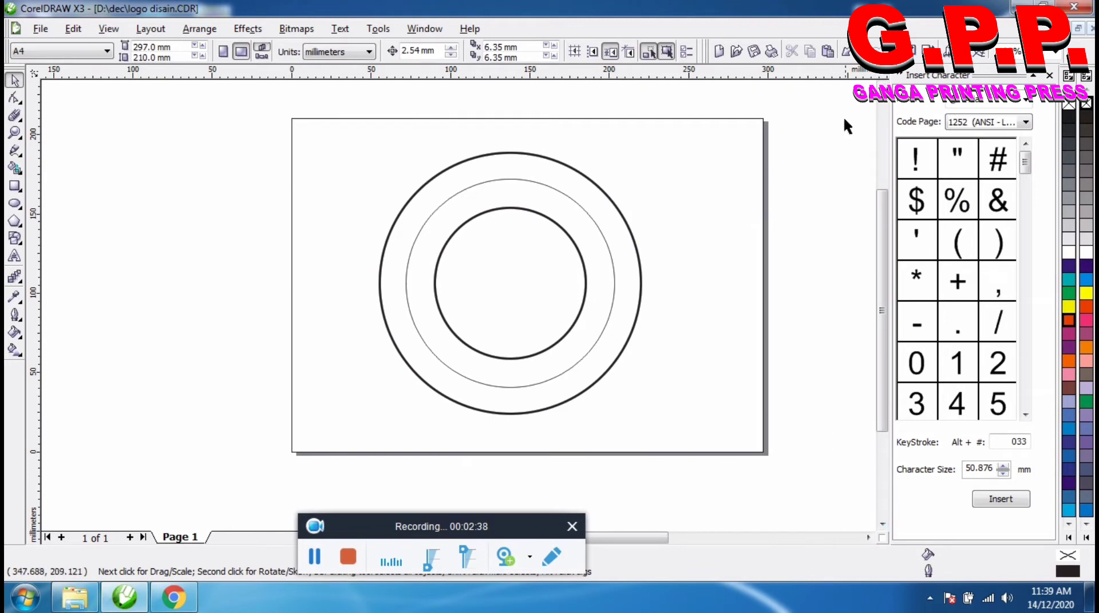
{"action": "left_click", "coordinate": [571, 137]}
{"action": "left_click_drag", "start_coordinate": [572, 137], "coordinate": [551, 196]}
{"action": "left_click", "coordinate": [677, 232]}
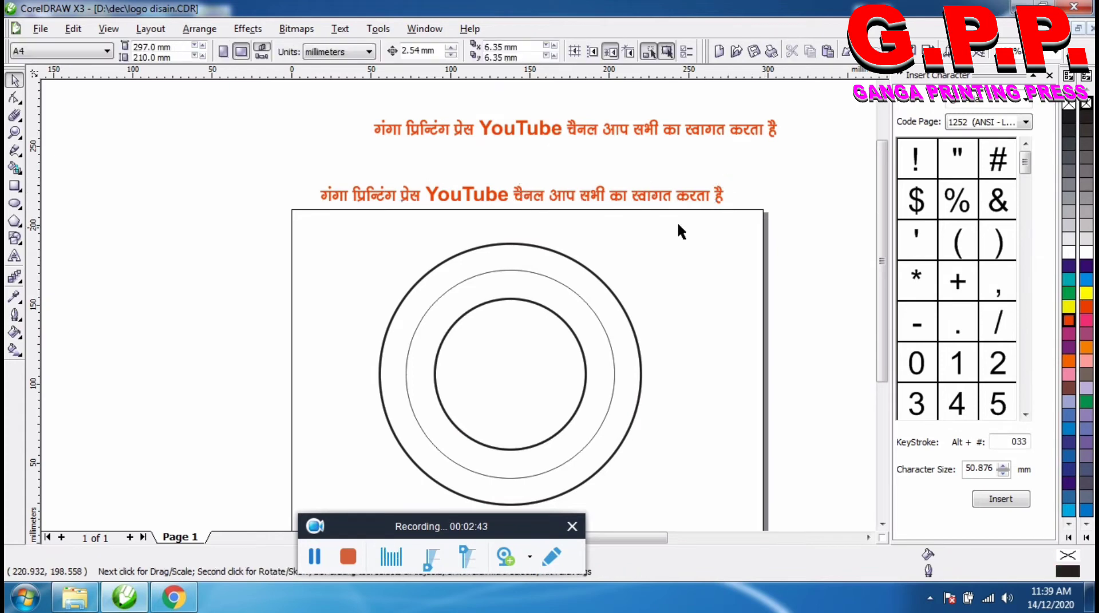
{"action": "left_click", "coordinate": [501, 203]}
{"action": "left_click", "coordinate": [215, 264]}
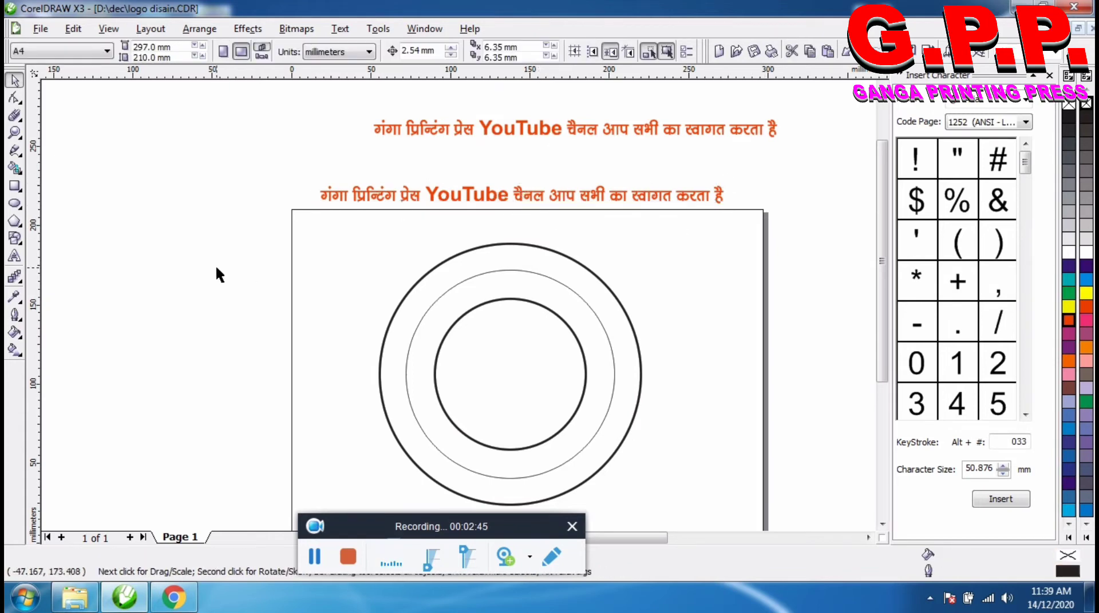
Open the hairline middle circle into an arc, leaving a gap at its lower side.
{"action": "left_click", "coordinate": [407, 359]}
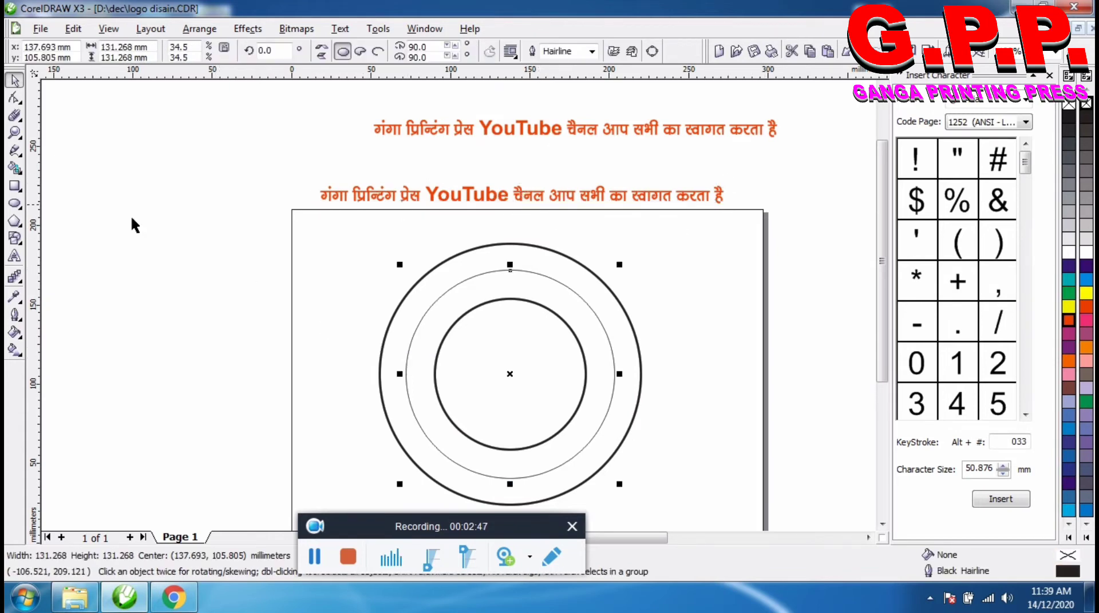
{"action": "left_click", "coordinate": [14, 99]}
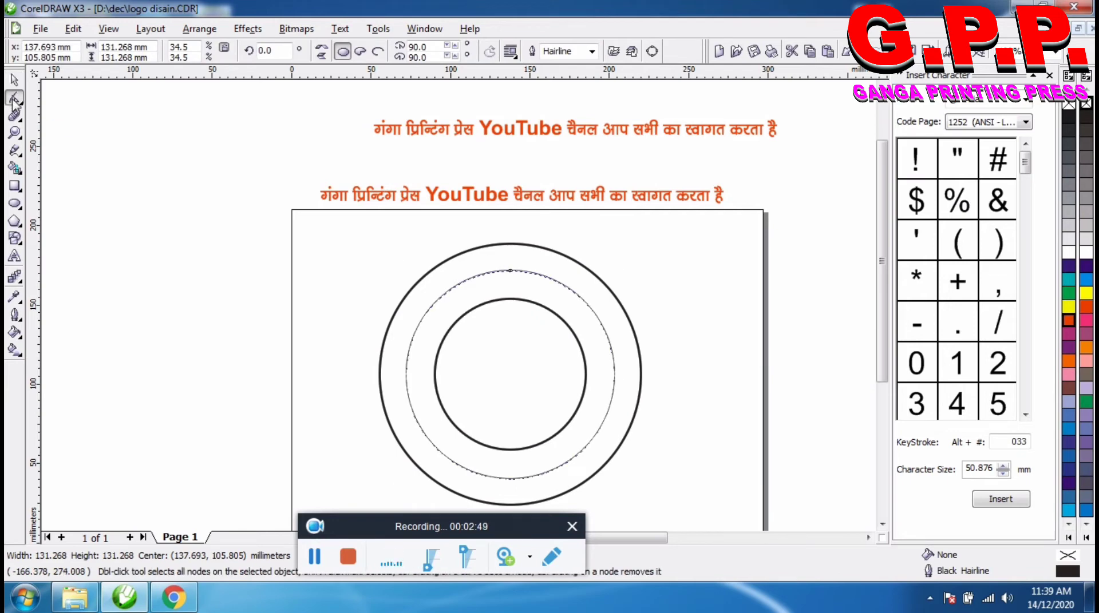
{"action": "left_click_drag", "start_coordinate": [510, 273], "coordinate": [442, 429]}
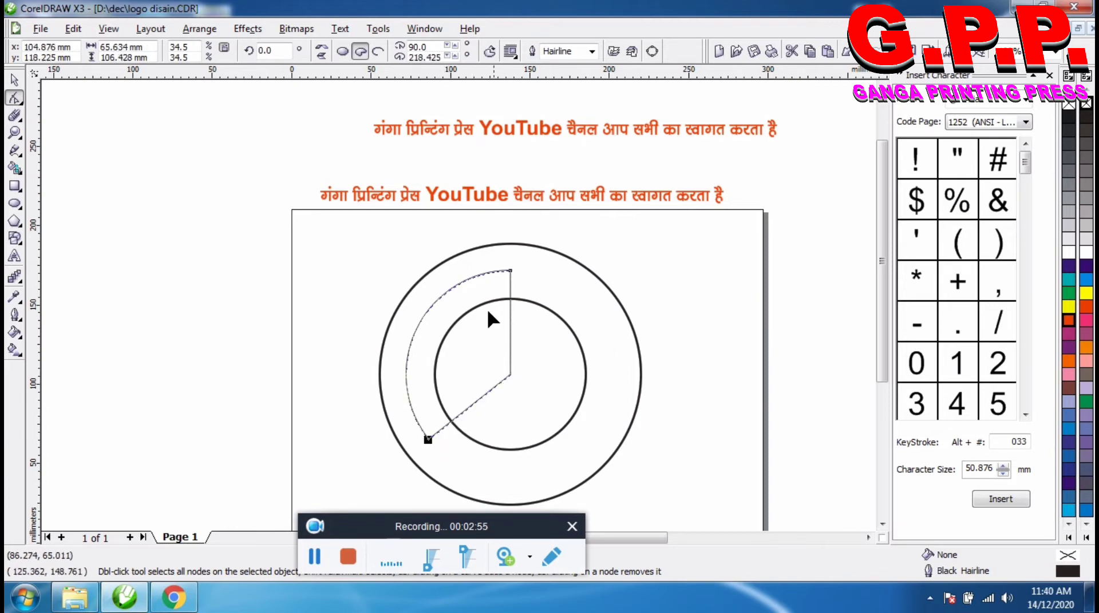
{"action": "left_click_drag", "start_coordinate": [512, 272], "coordinate": [606, 455]}
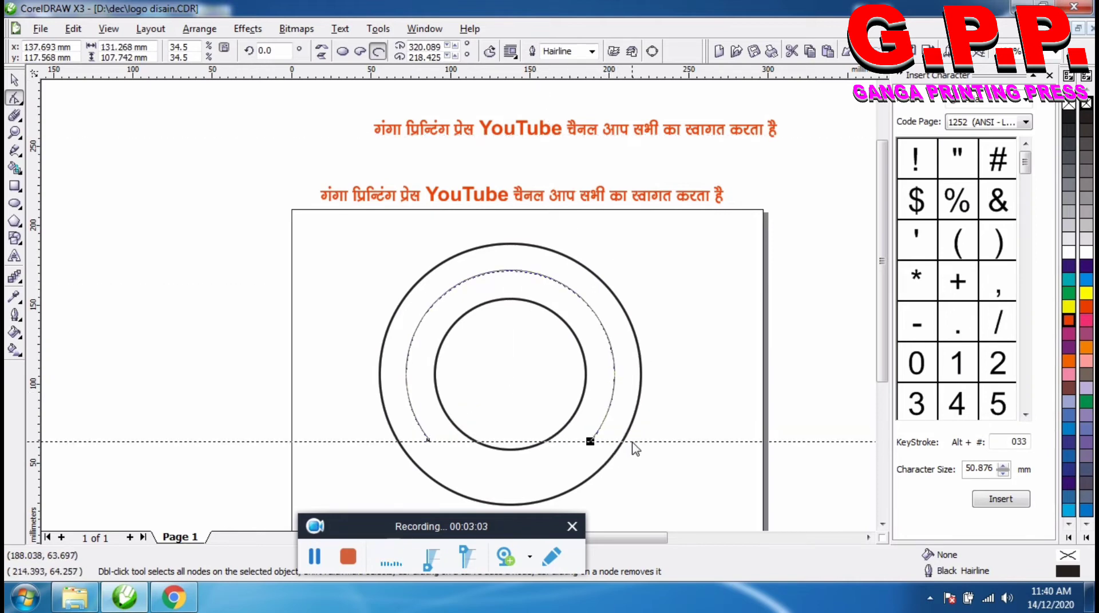
Set a horizontal guideline level with the arc's ends and align both ends to it, at about 322.5° and 218.1°.
{"action": "left_click", "coordinate": [567, 441]}
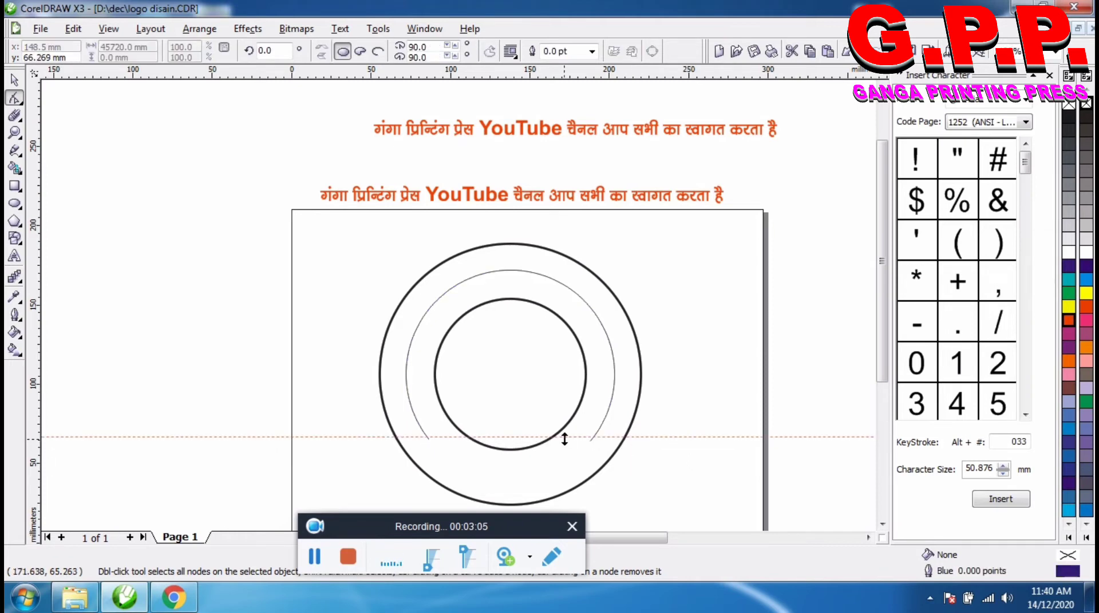
{"action": "scroll", "coordinate": [569, 449], "scroll_direction": "up", "scroll_amount": 1}
{"action": "left_click", "coordinate": [504, 286]}
{"action": "left_click", "coordinate": [503, 291]}
{"action": "left_click_drag", "start_coordinate": [510, 289], "coordinate": [509, 286]}
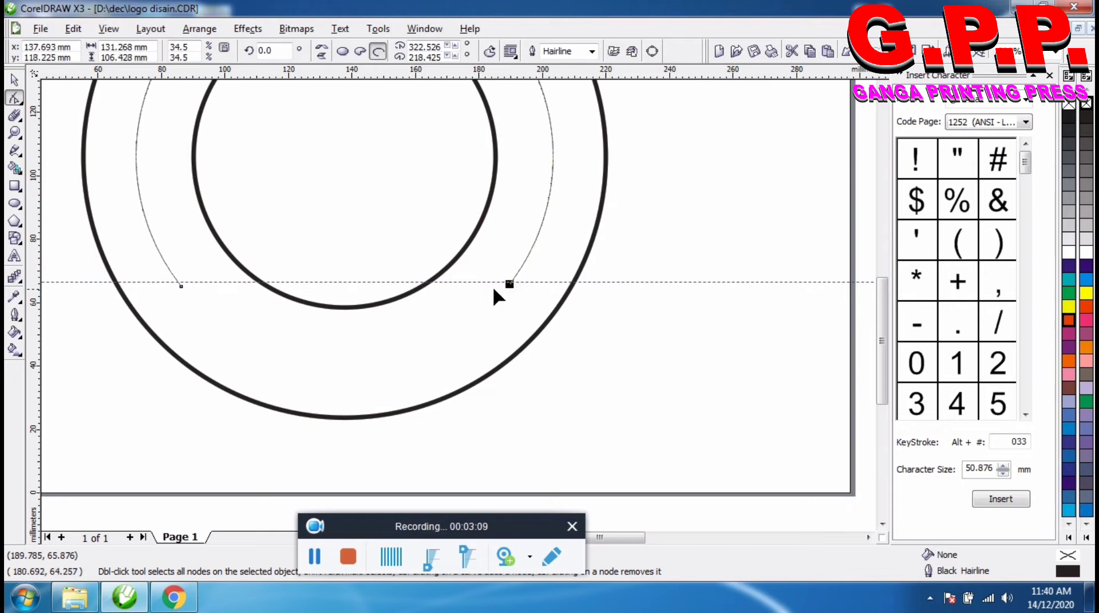
{"action": "left_click_drag", "start_coordinate": [181, 286], "coordinate": [183, 309]}
{"action": "left_click", "coordinate": [183, 293]}
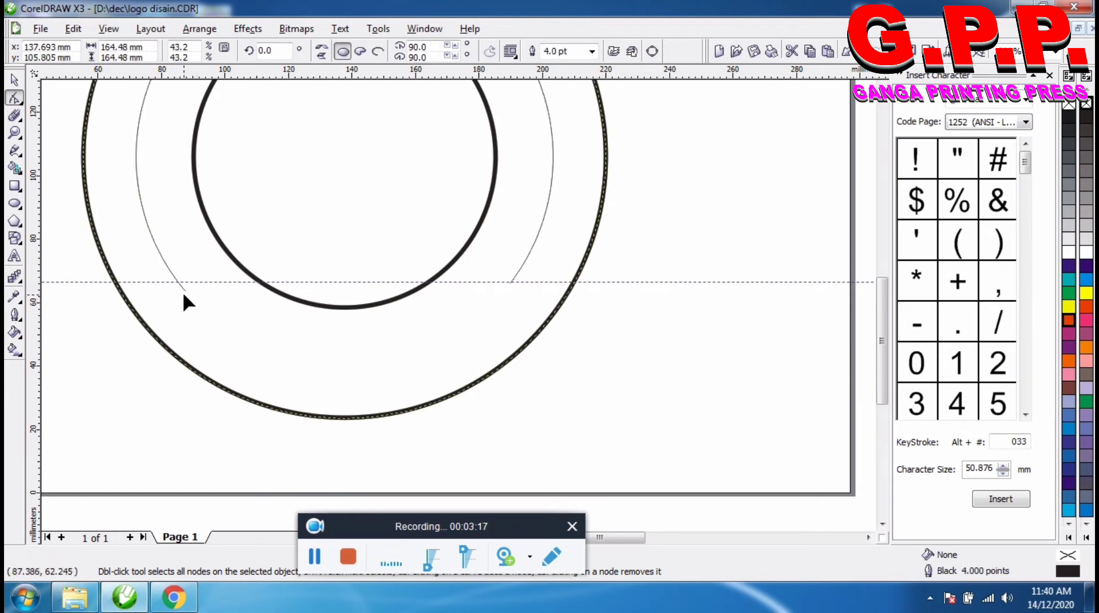
{"action": "left_click", "coordinate": [183, 291]}
{"action": "left_click_drag", "start_coordinate": [180, 286], "coordinate": [181, 289]}
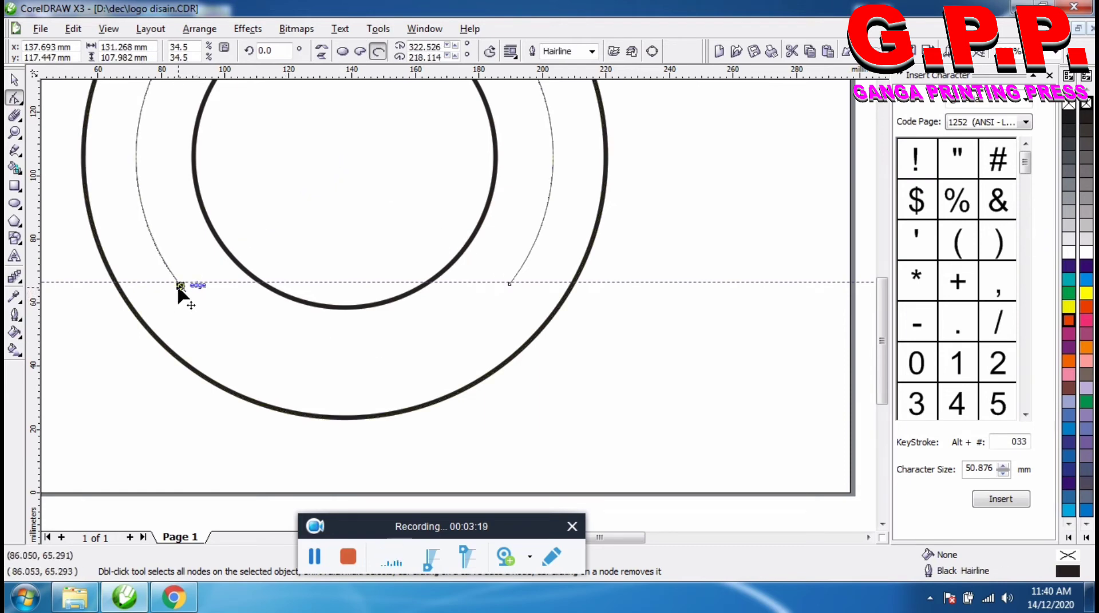
{"action": "scroll", "coordinate": [458, 312], "scroll_direction": "down", "scroll_amount": 2}
{"action": "scroll", "coordinate": [337, 261], "scroll_direction": "up", "scroll_amount": 1}
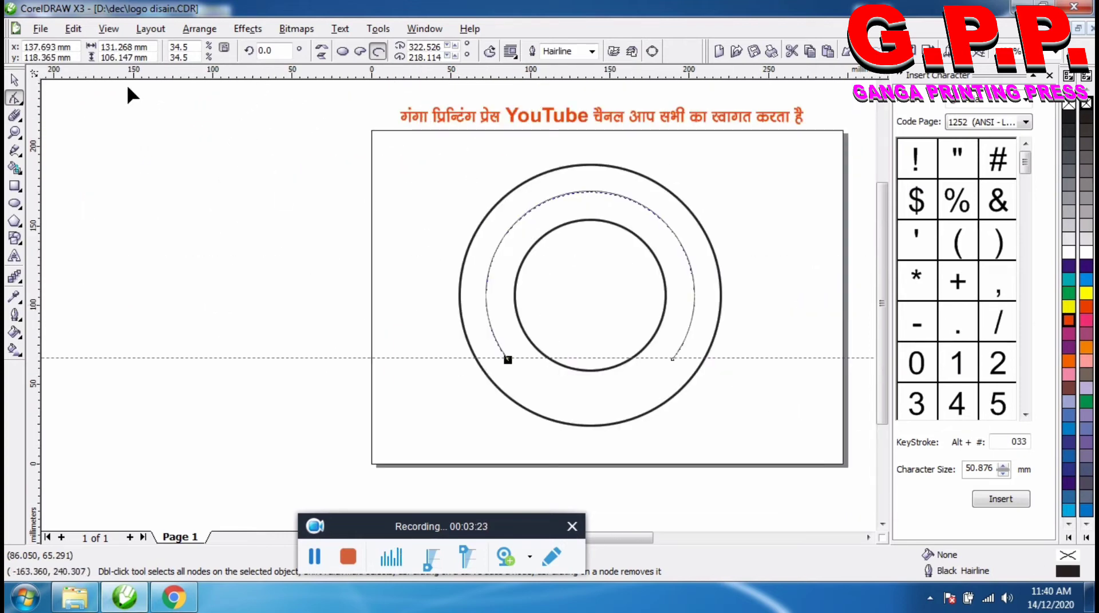
Move the copied Hindi text line across the page's upper edge, just above the circles.
{"action": "left_click", "coordinate": [14, 80]}
{"action": "left_click_drag", "start_coordinate": [446, 115], "coordinate": [321, 139]}
{"action": "left_click", "coordinate": [739, 162]}
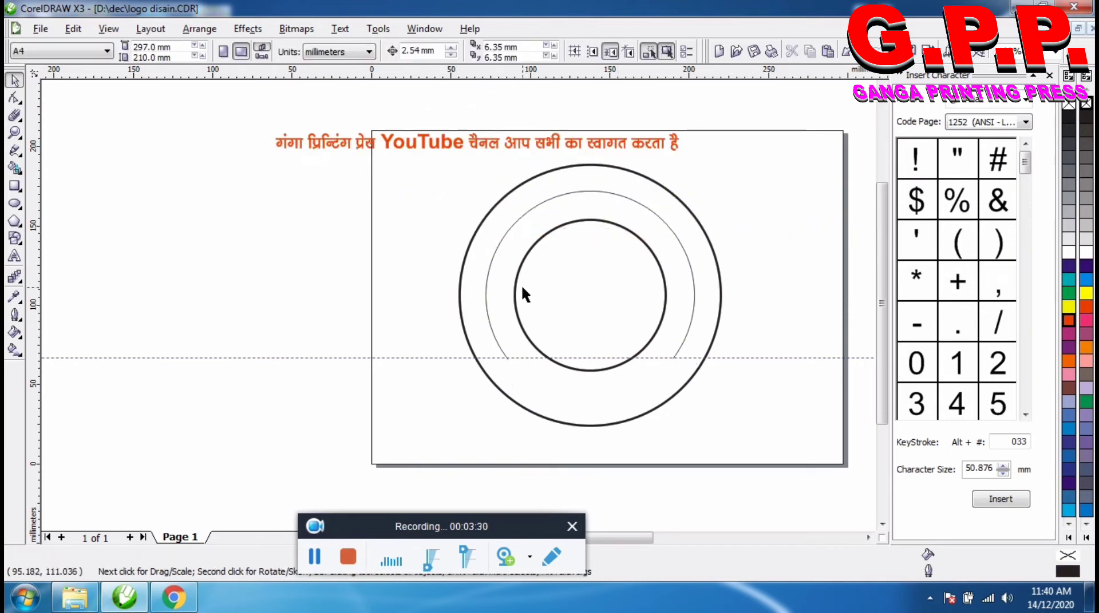
Weld the copied Hindi text line into a single curve object.
{"action": "left_click", "coordinate": [337, 144]}
{"action": "left_click_drag", "start_coordinate": [329, 143], "coordinate": [329, 144]}
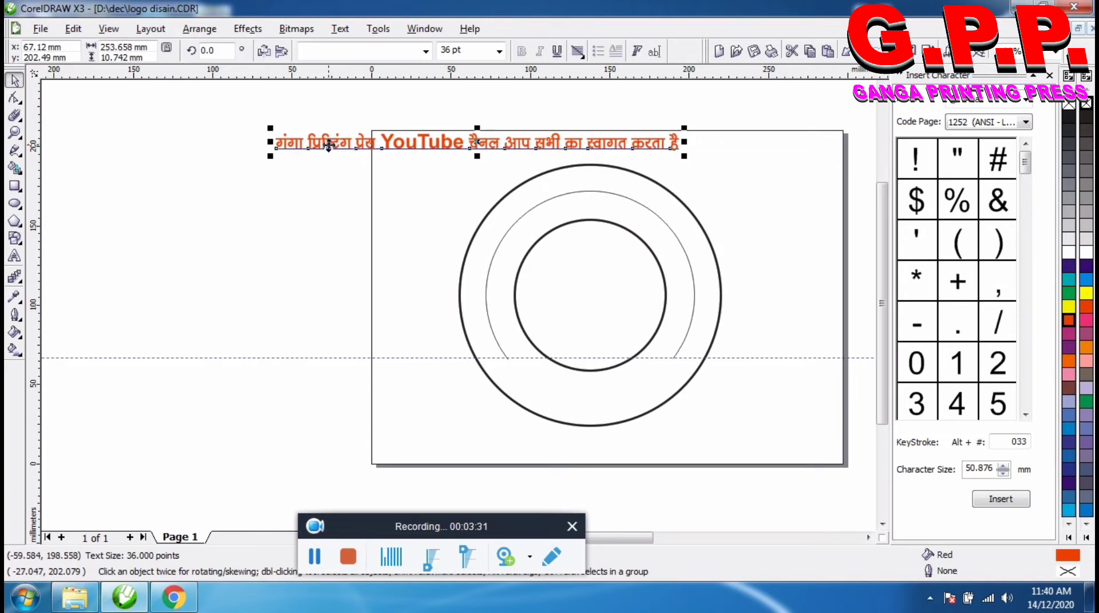
{"action": "left_click", "coordinate": [200, 32]}
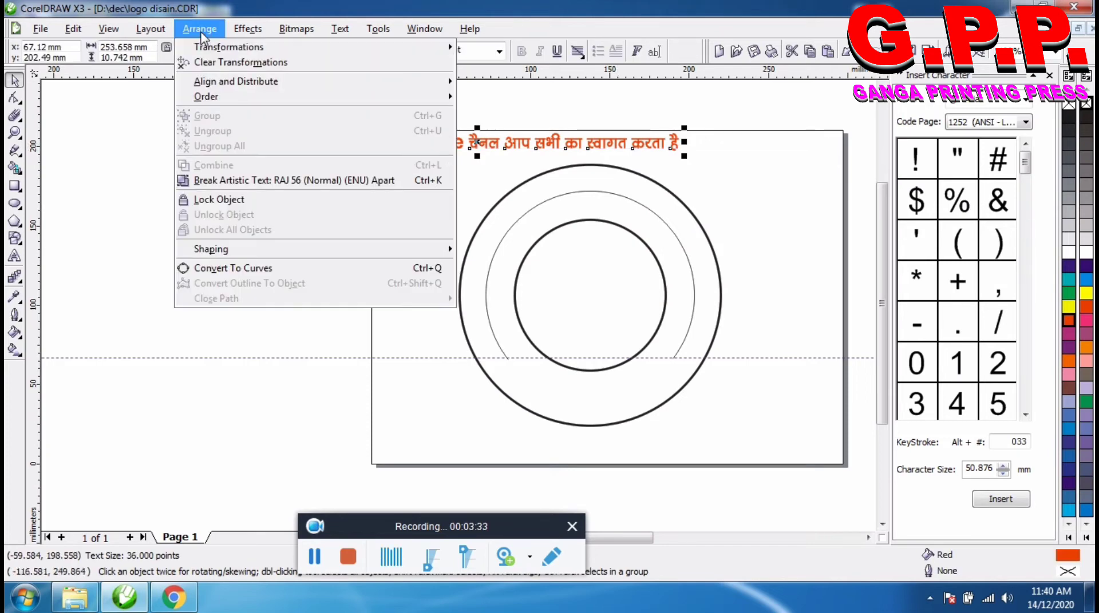
{"action": "mouse_move", "coordinate": [216, 252]}
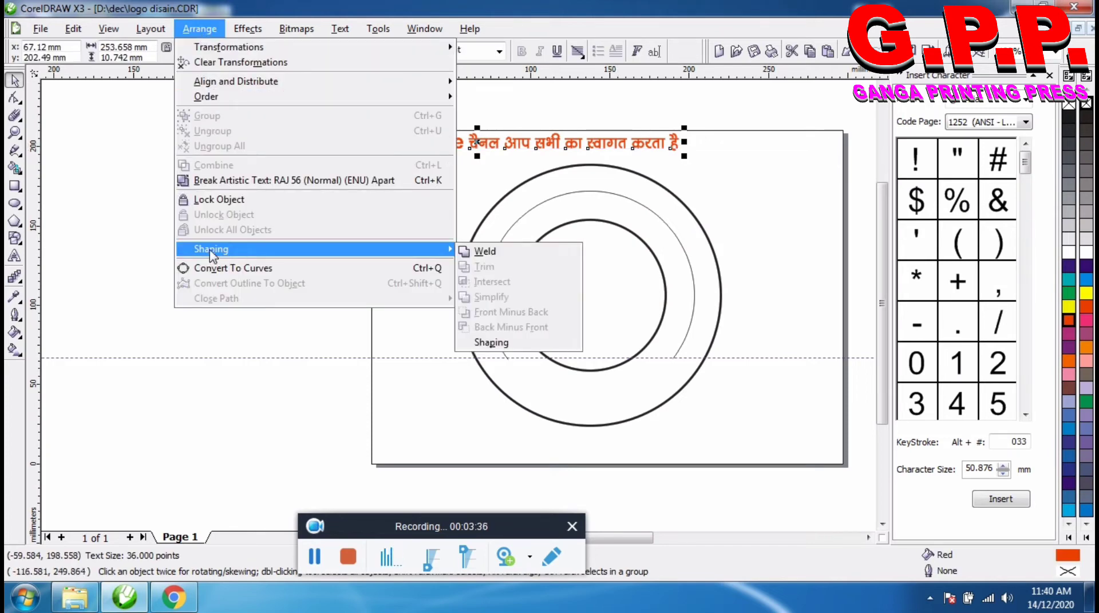
{"action": "left_click", "coordinate": [489, 252]}
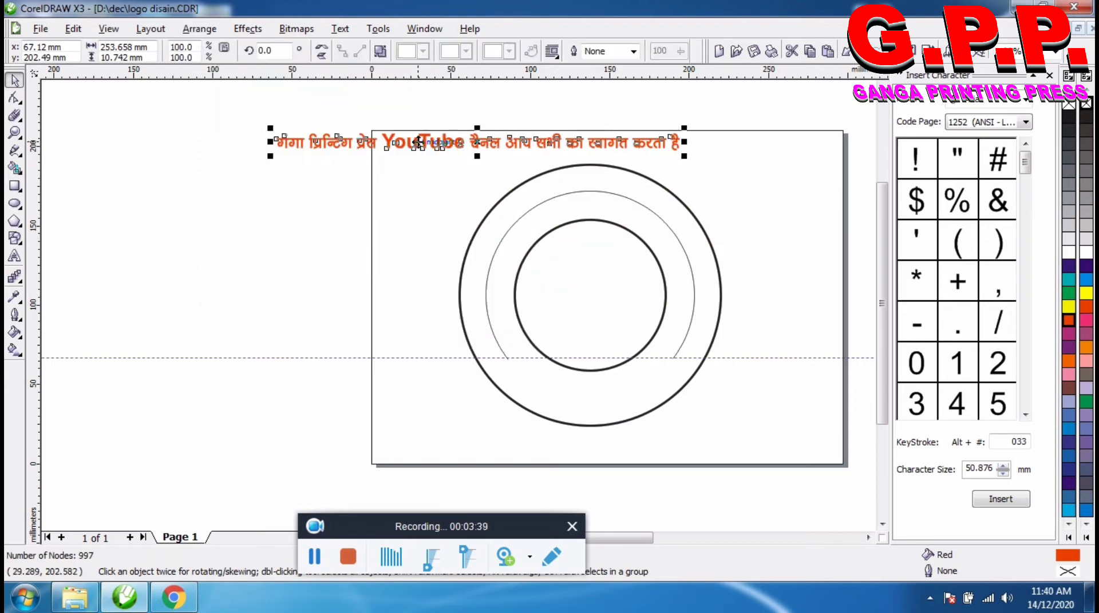
{"action": "key", "text": "Escape"}
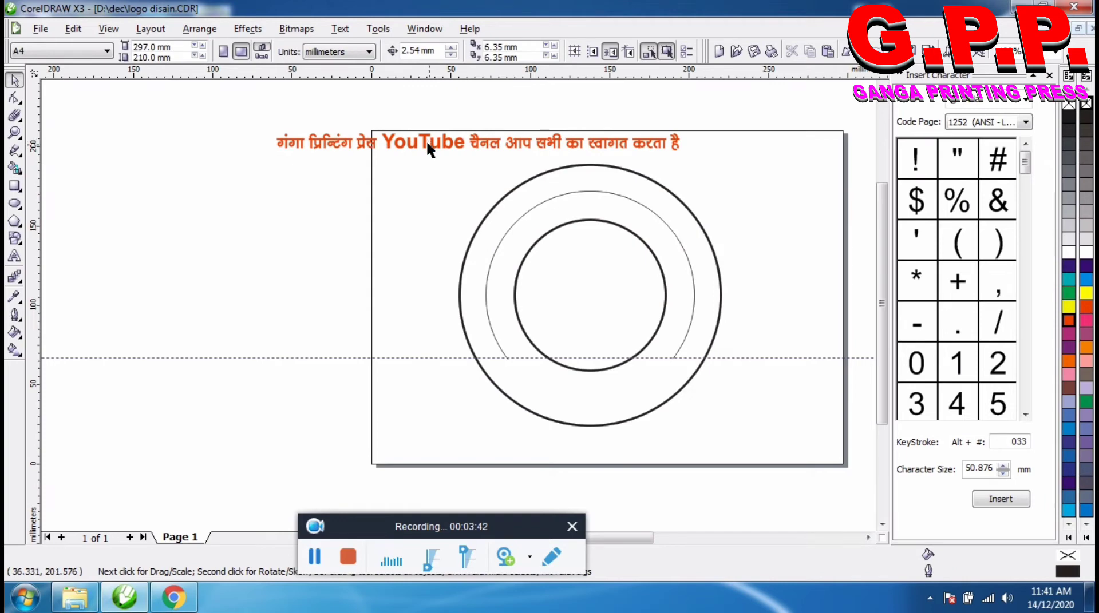
{"action": "left_click", "coordinate": [427, 142]}
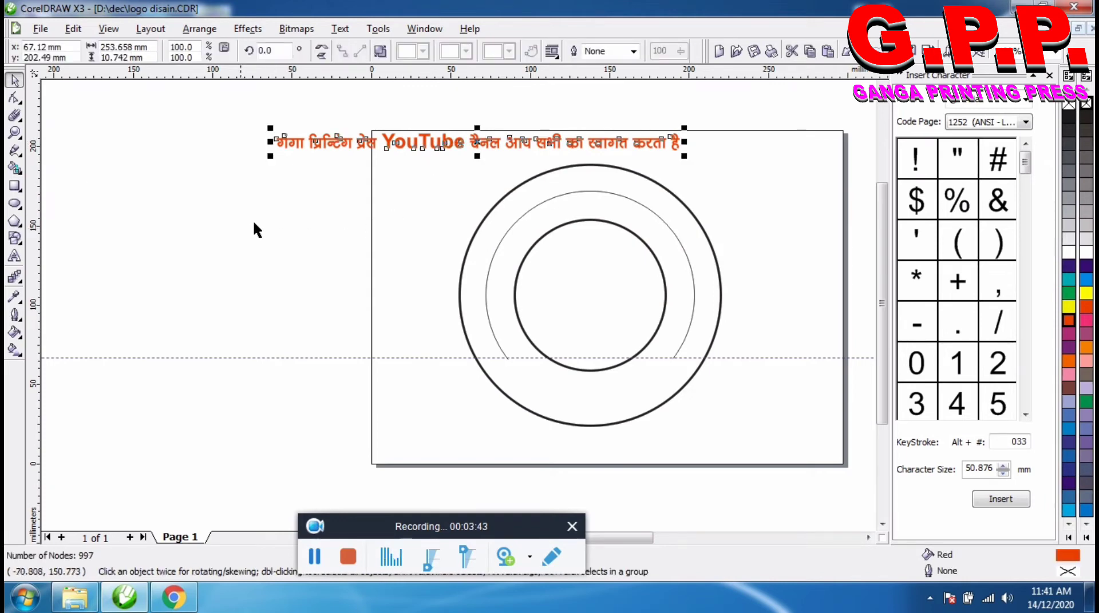
{"action": "left_click", "coordinate": [20, 161]}
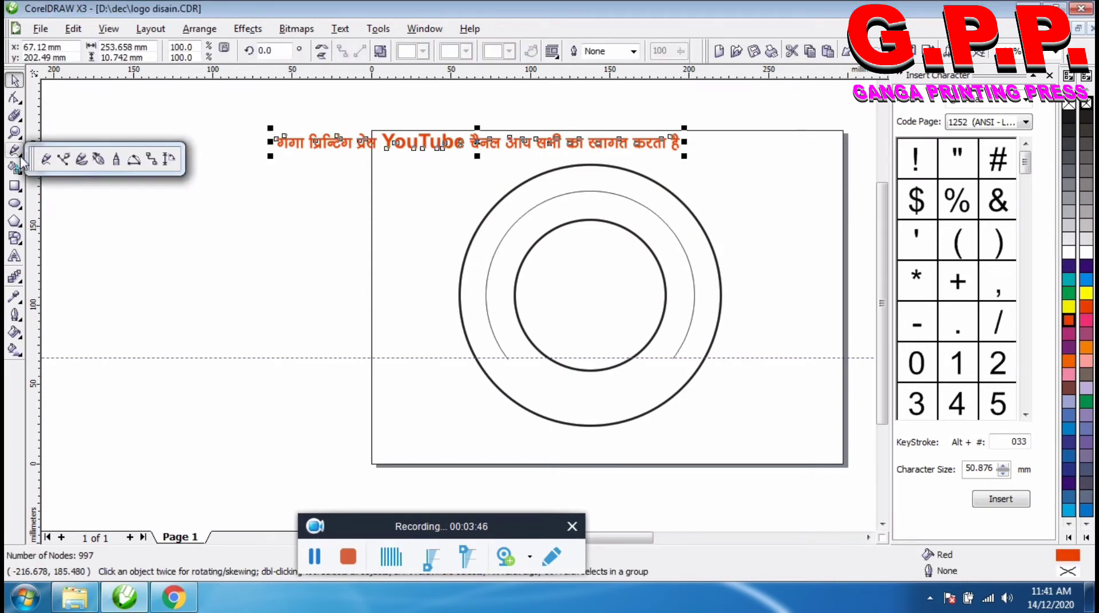
{"action": "left_click", "coordinate": [21, 168]}
{"action": "left_click", "coordinate": [17, 151]}
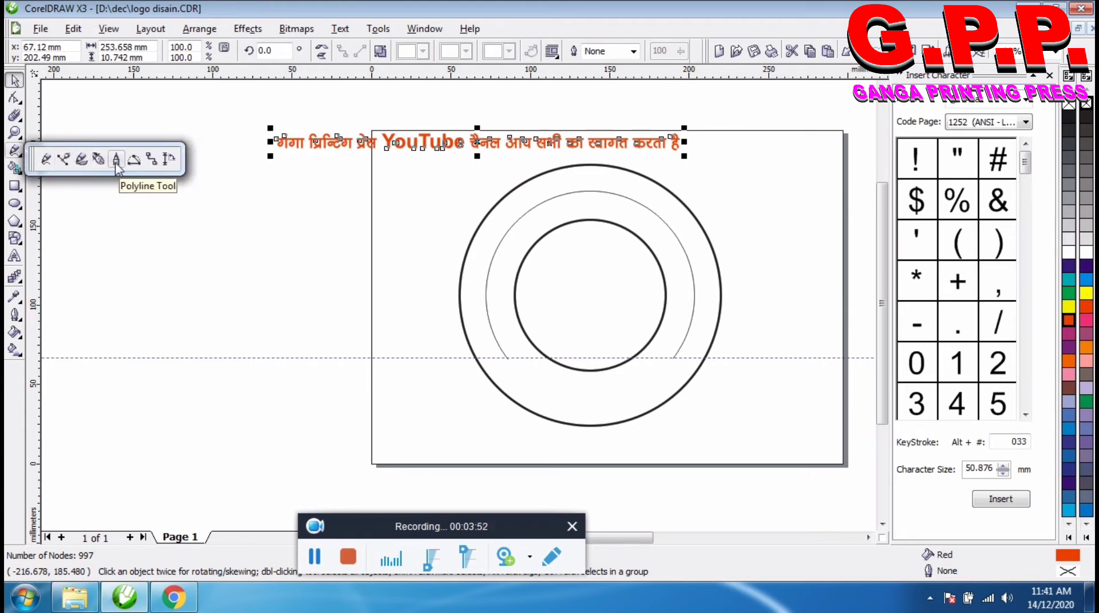
{"action": "left_click", "coordinate": [15, 168]}
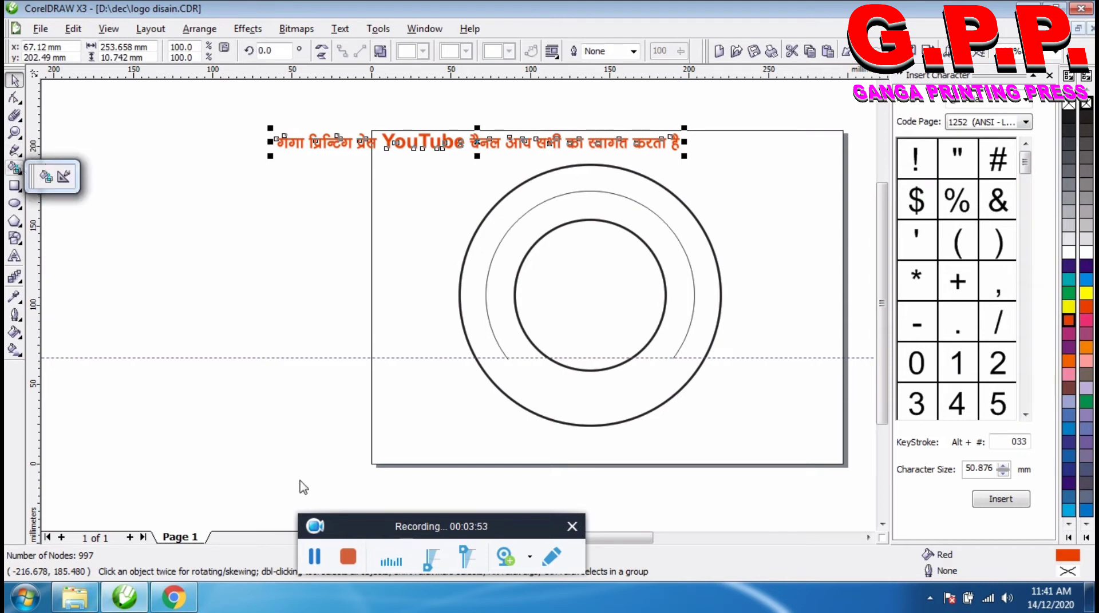
{"action": "left_click", "coordinate": [314, 557]}
{"action": "left_click", "coordinate": [314, 556]}
{"action": "left_click", "coordinate": [15, 150]}
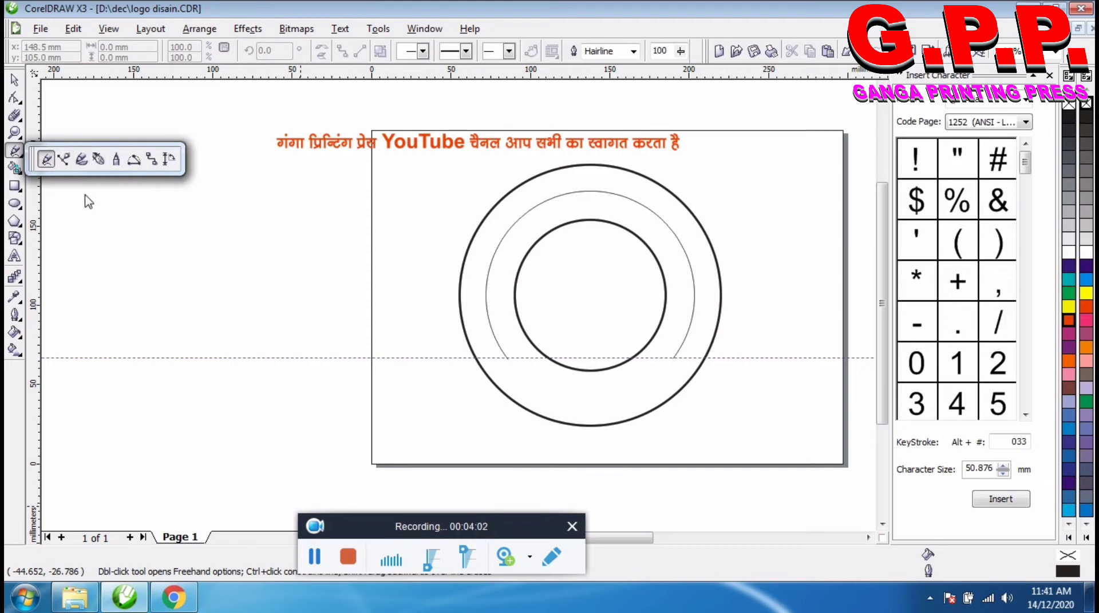
{"action": "key", "text": "space"}
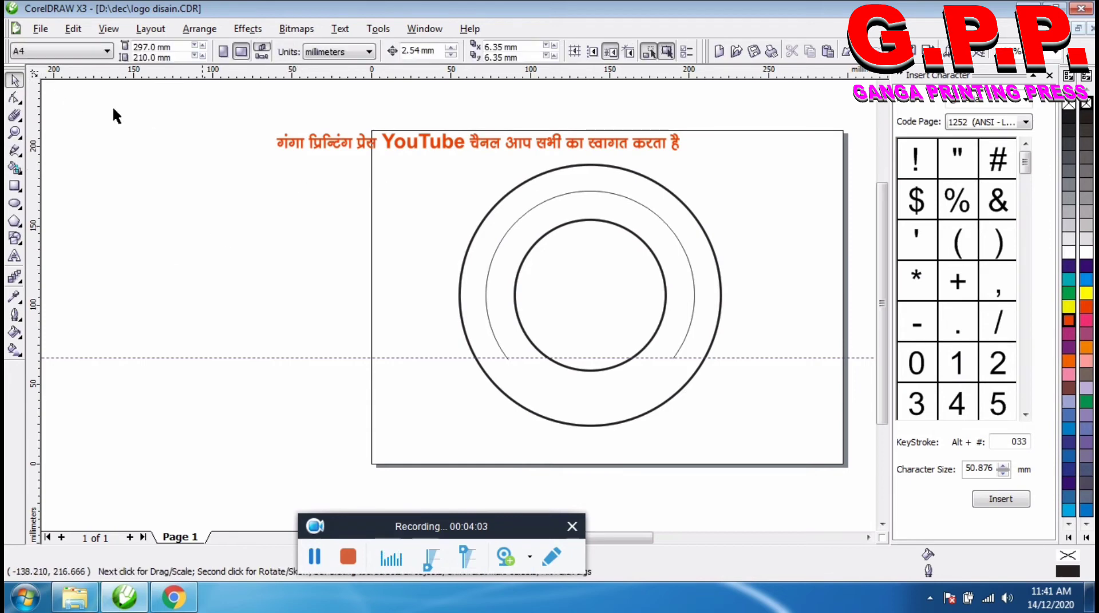
Save the welded text as an Artistic Media brush stroke named 1 in the CustomMediaStrokes folder.
{"action": "left_click", "coordinate": [302, 148]}
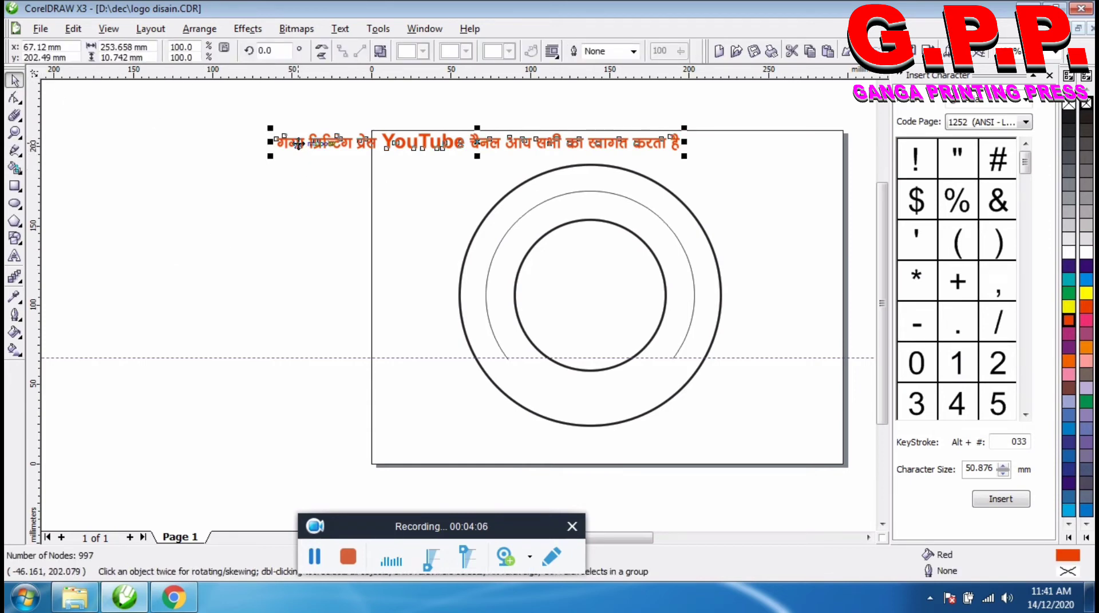
{"action": "key", "text": "space"}
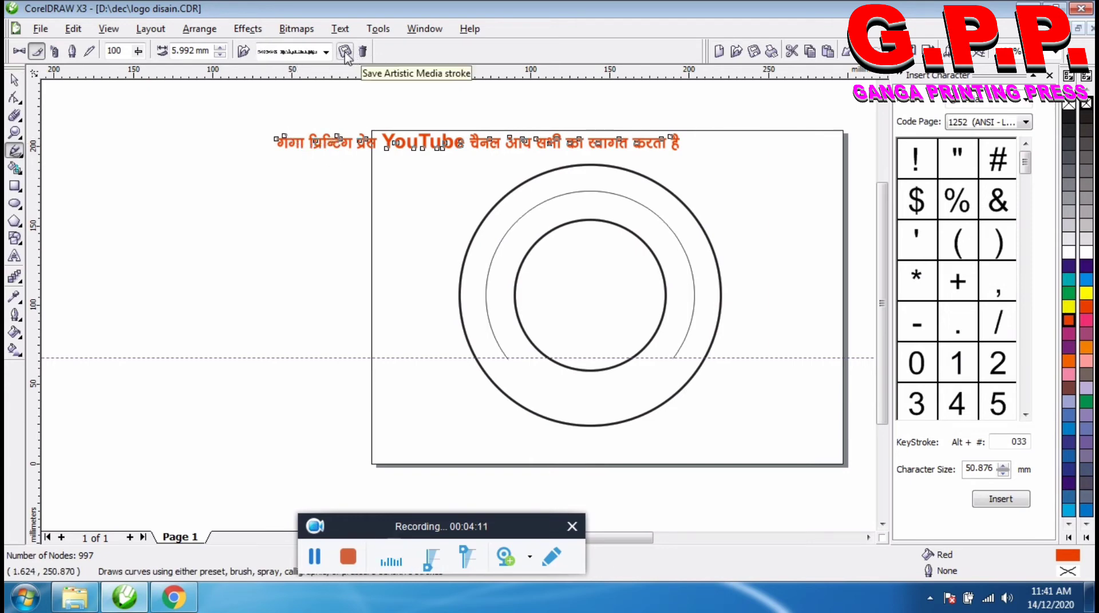
{"action": "left_click", "coordinate": [345, 52]}
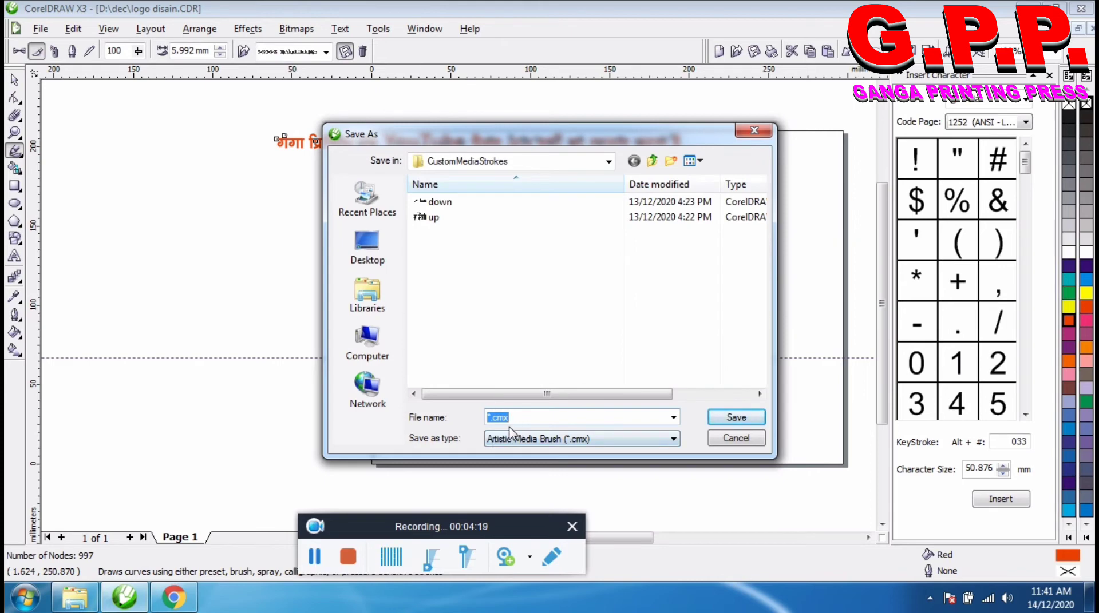
{"action": "left_click", "coordinate": [493, 419]}
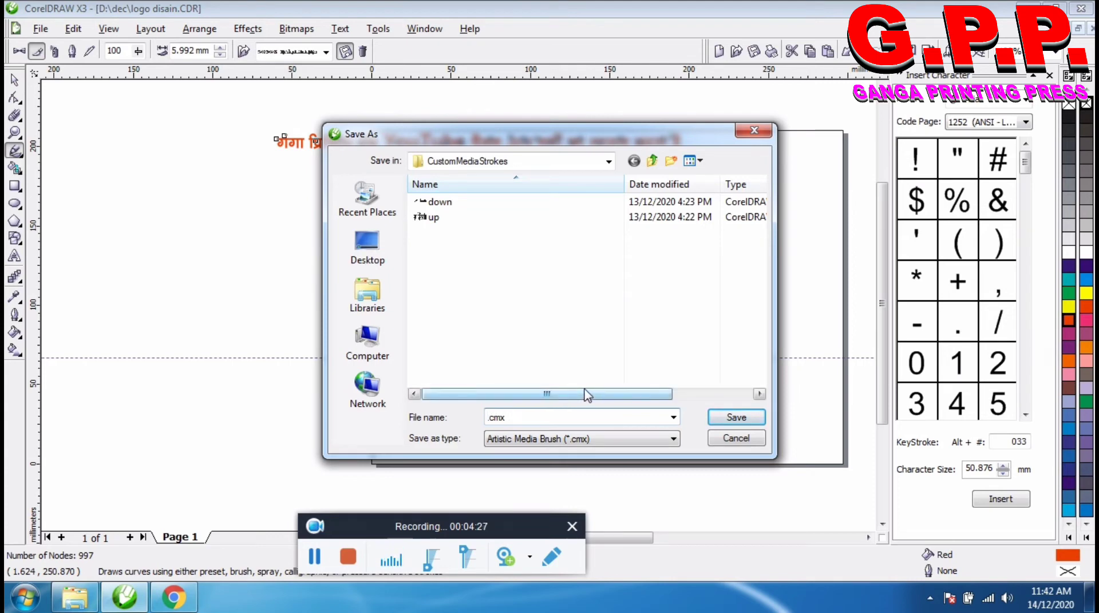
{"action": "type", "text": "1"}
{"action": "left_click", "coordinate": [737, 418]}
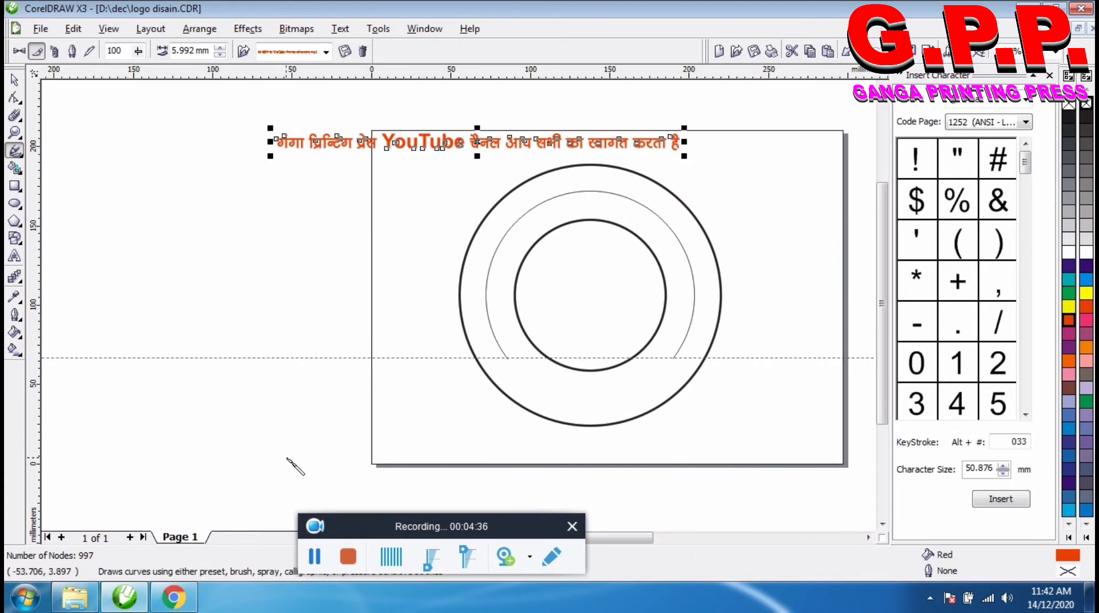
{"action": "key", "text": "Escape"}
{"action": "left_click", "coordinate": [14, 80]}
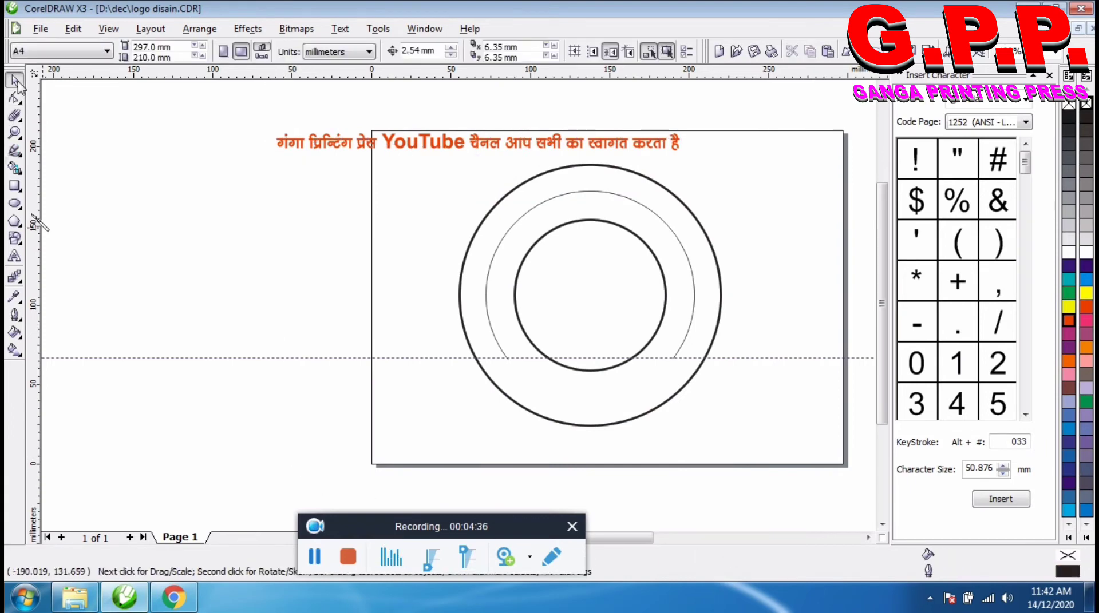
Apply the saved Hindi text brush stroke to the arc between the two circles with the Artistic Media tool.
{"action": "left_click", "coordinate": [492, 330]}
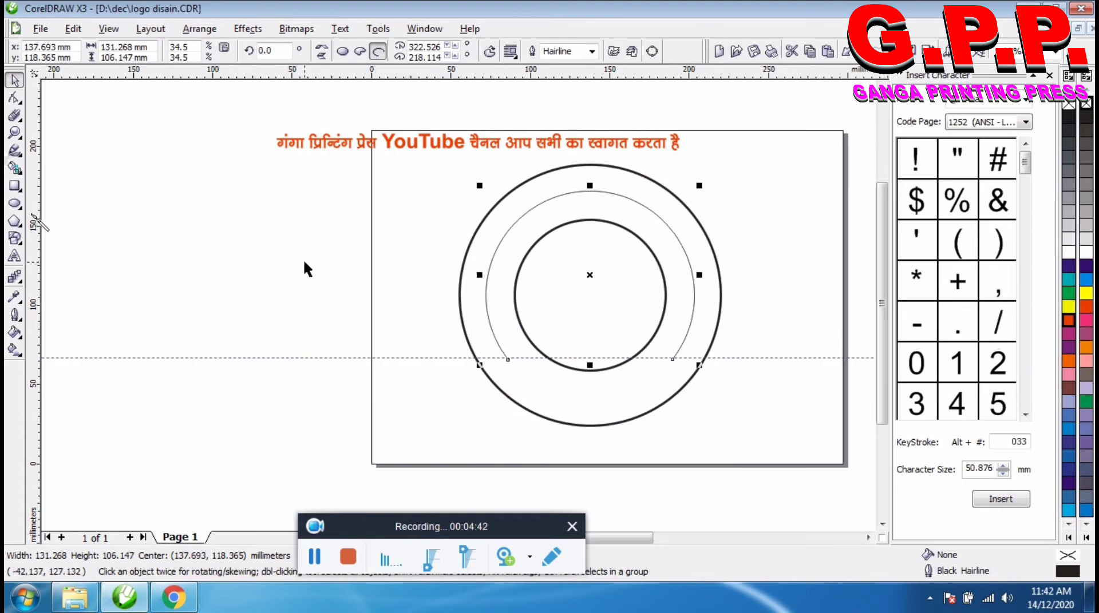
{"action": "left_click", "coordinate": [506, 372]}
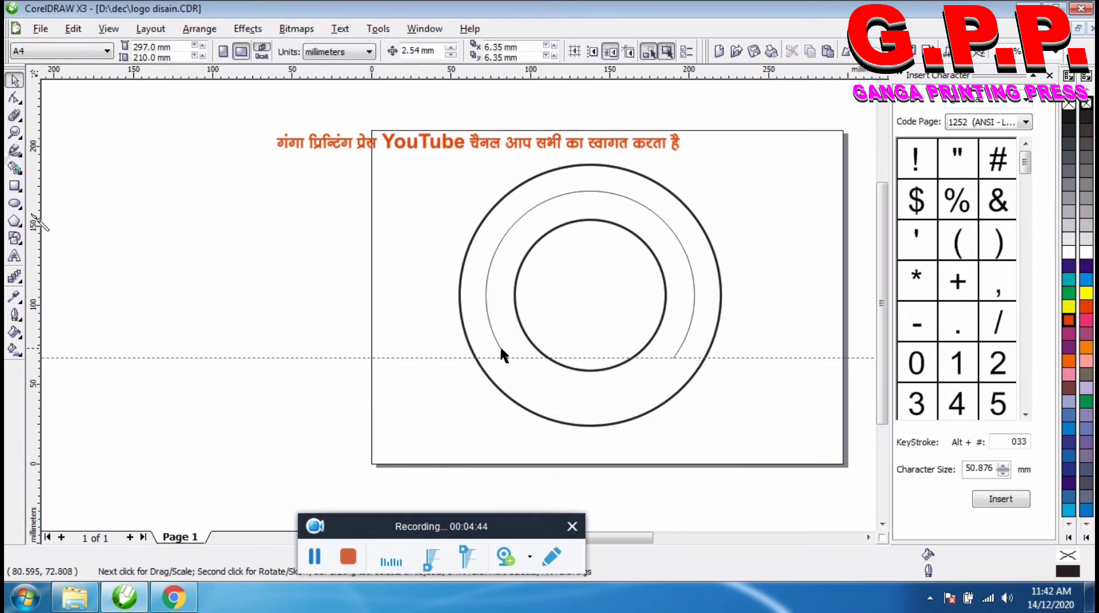
{"action": "left_click", "coordinate": [500, 350]}
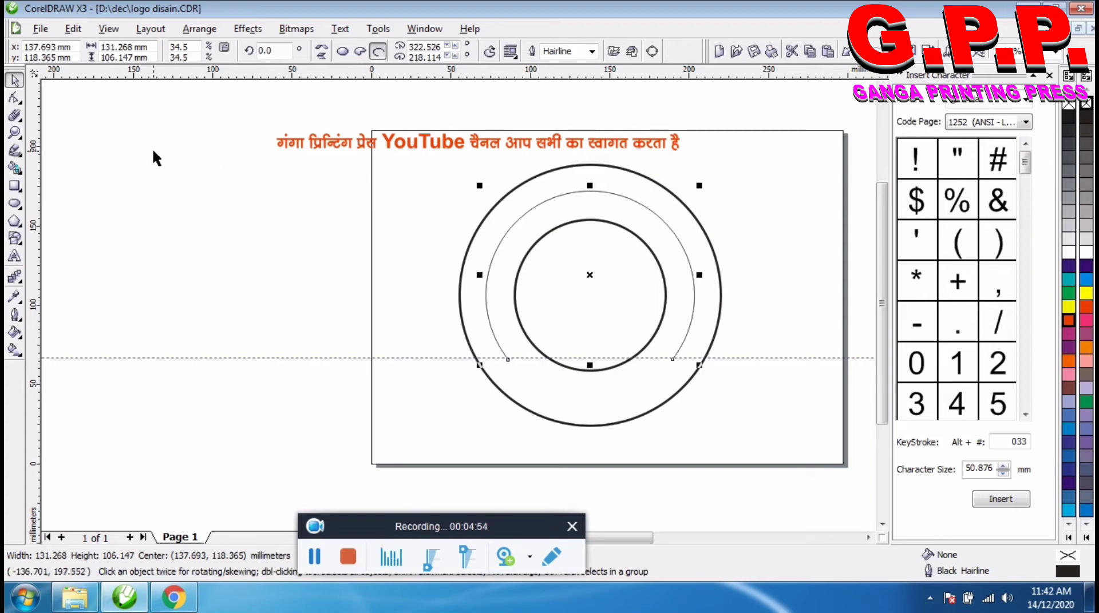
{"action": "key", "text": "i"}
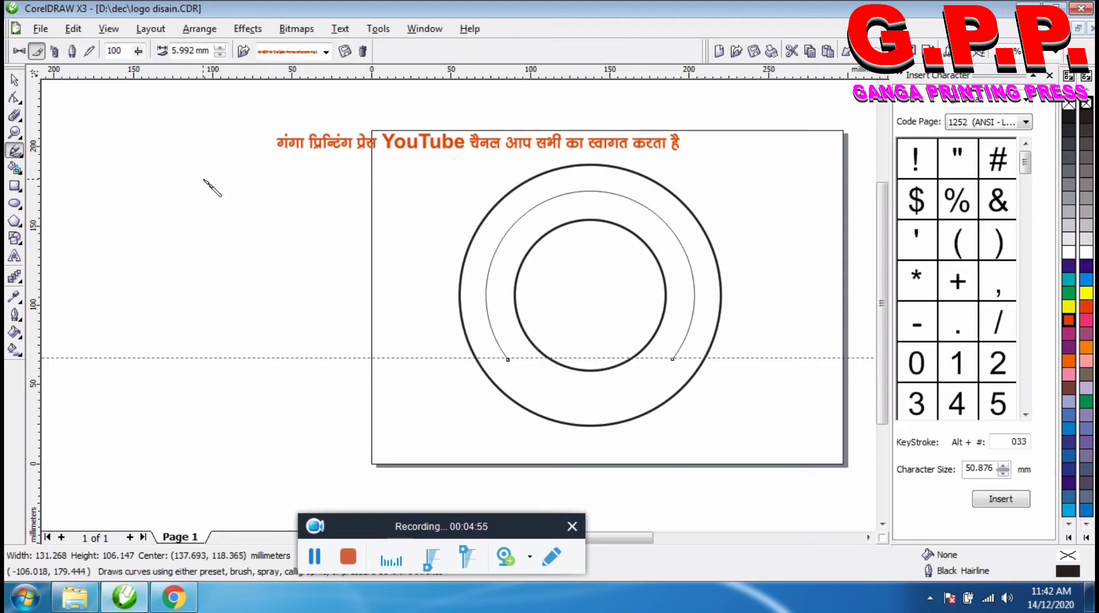
{"action": "left_click", "coordinate": [326, 52]}
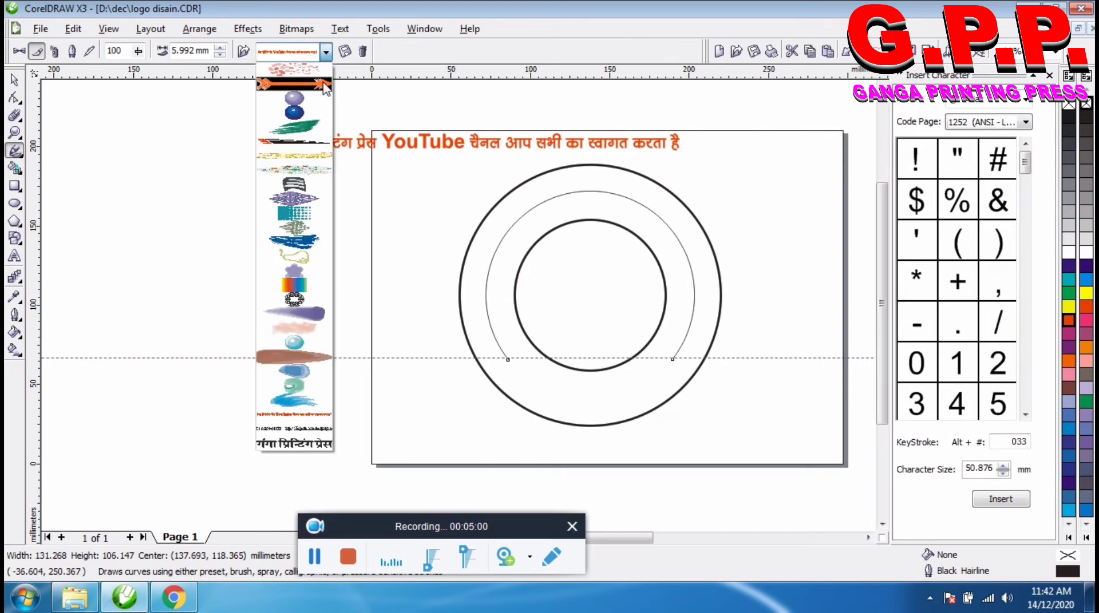
{"action": "left_click", "coordinate": [263, 421]}
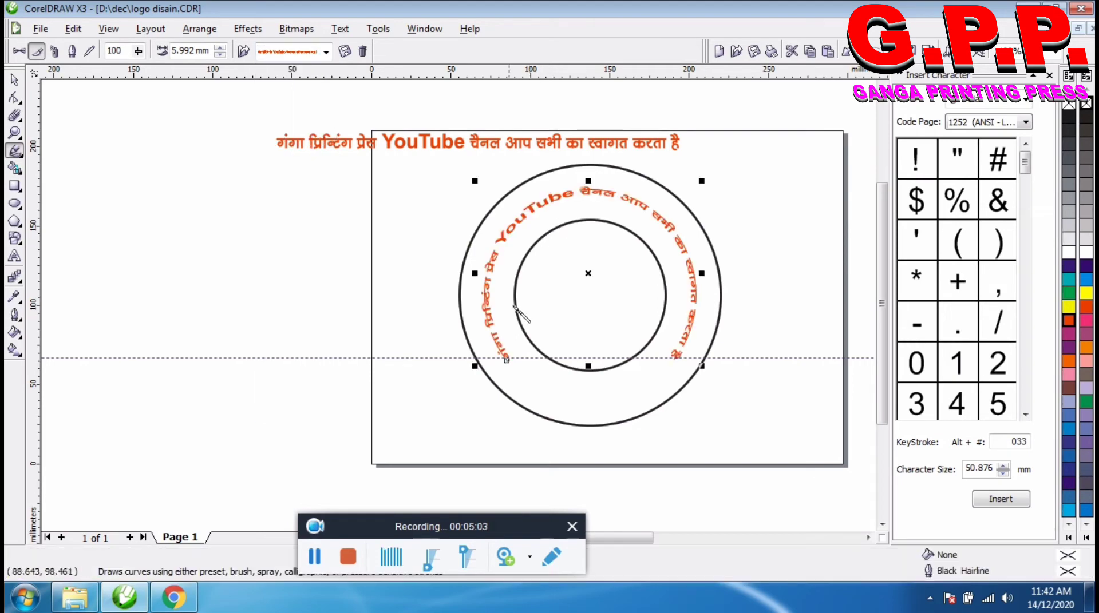
Set the Artistic Media stroke width of the curved text to 22.492 mm.
{"action": "scroll", "coordinate": [507, 360], "scroll_direction": "up", "scroll_amount": 2}
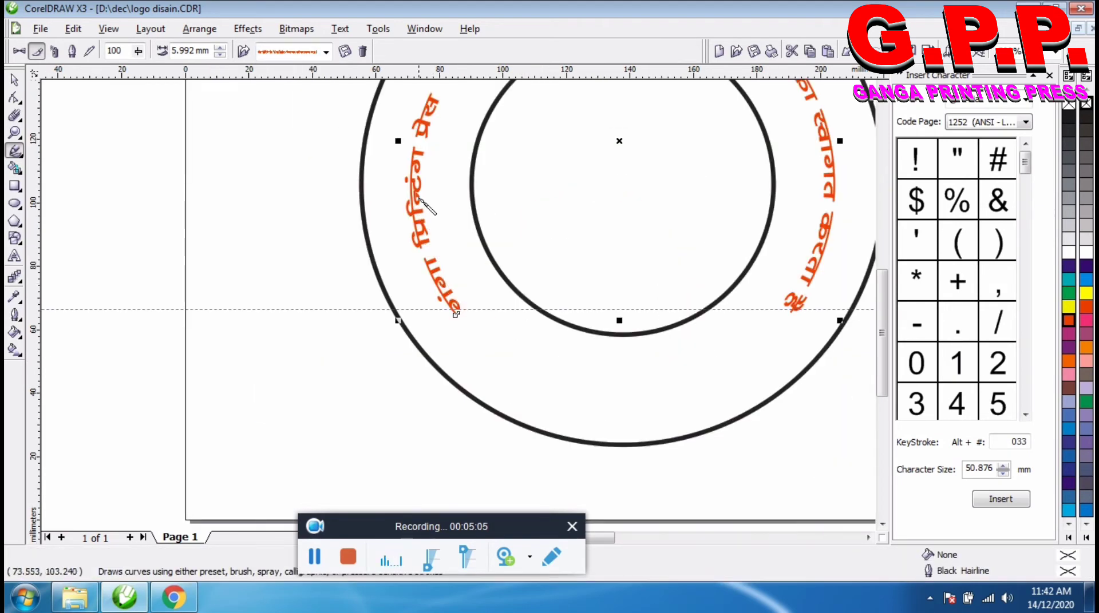
{"action": "scroll", "coordinate": [414, 210], "scroll_direction": "down", "scroll_amount": 2}
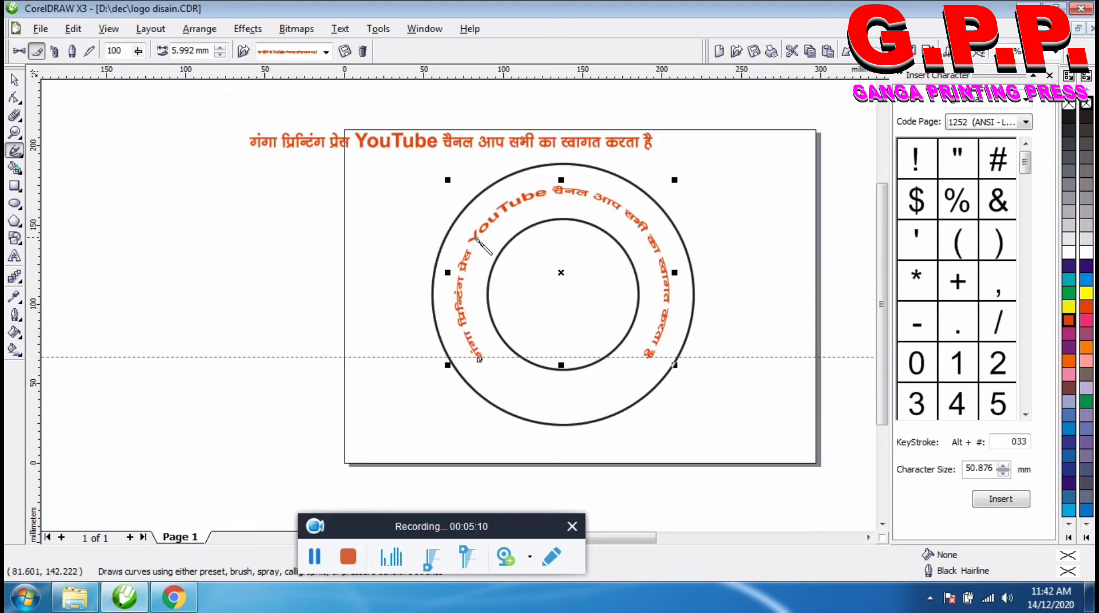
{"action": "left_click", "coordinate": [220, 48]}
{"action": "left_click", "coordinate": [220, 48]}
{"action": "left_click", "coordinate": [221, 48]}
{"action": "left_click", "coordinate": [221, 48]}
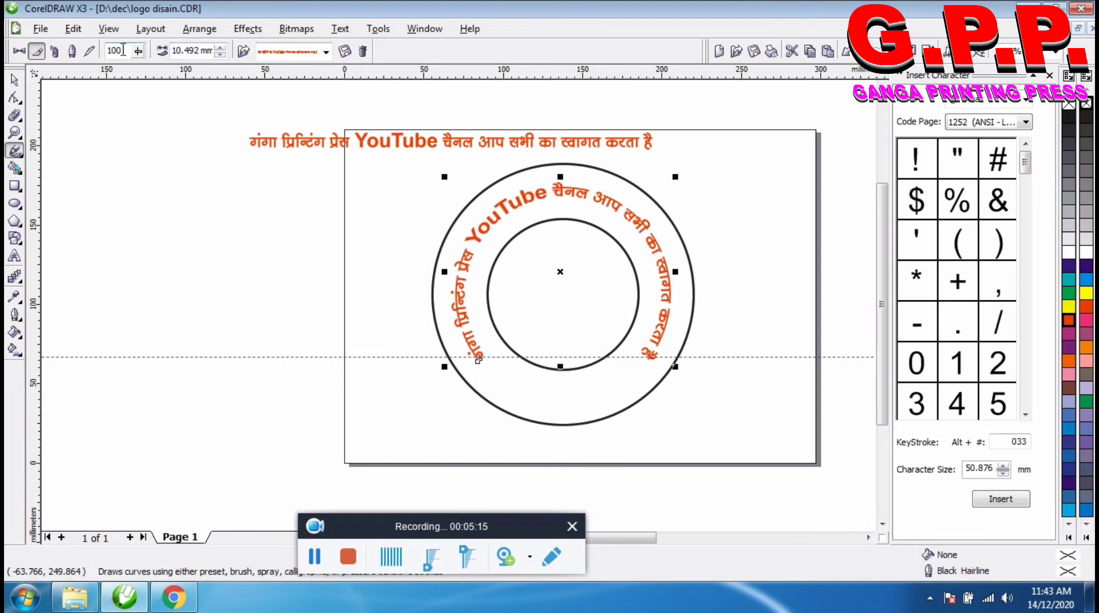
{"action": "left_click", "coordinate": [219, 48]}
{"action": "left_click", "coordinate": [219, 48]}
{"action": "left_click", "coordinate": [220, 48]}
{"action": "left_click", "coordinate": [220, 48]}
{"action": "left_click", "coordinate": [219, 48]}
{"action": "left_click", "coordinate": [220, 48]}
{"action": "left_click", "coordinate": [219, 48]}
{"action": "left_click", "coordinate": [219, 49]}
{"action": "left_click", "coordinate": [220, 48]}
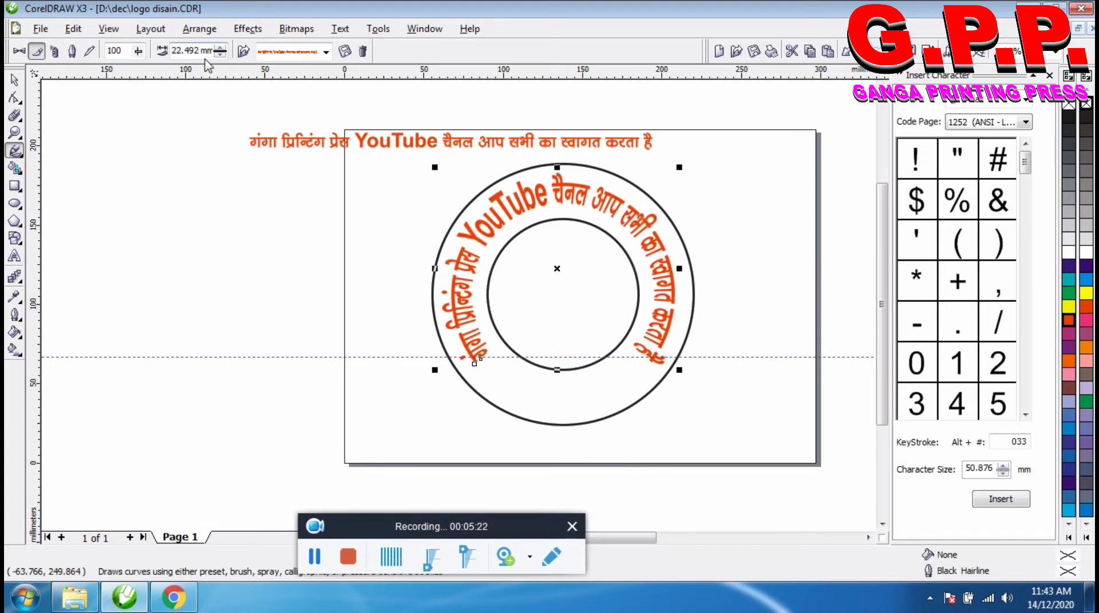
Try several fill colours on the curved Hindi text and settle on dark blue-violet.
{"action": "left_click", "coordinate": [15, 81]}
{"action": "left_click", "coordinate": [468, 231]}
{"action": "left_click", "coordinate": [1068, 279]}
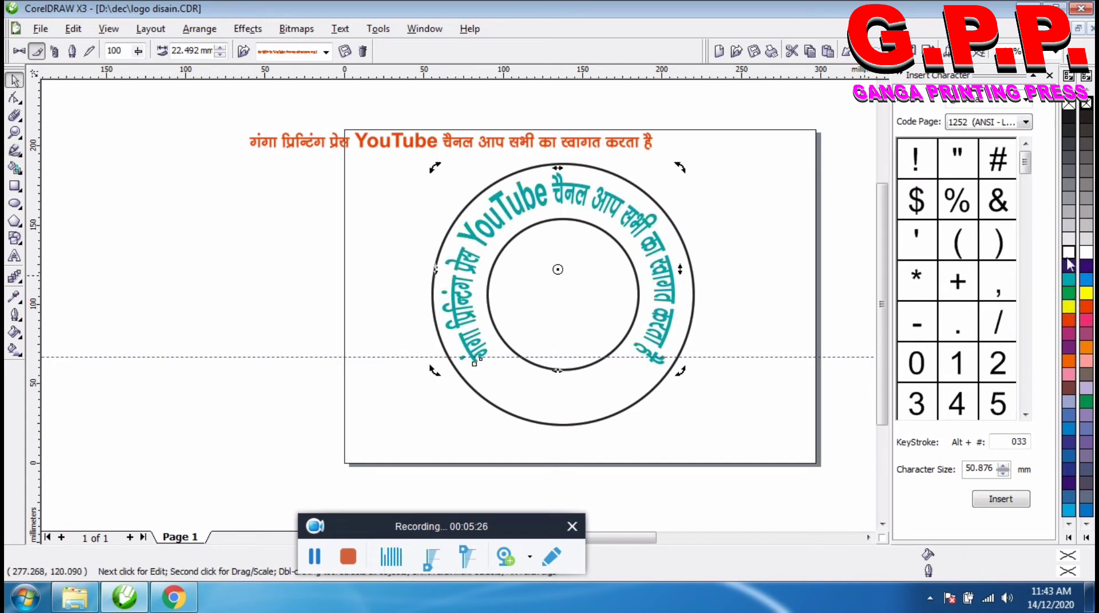
{"action": "left_click", "coordinate": [1069, 234]}
{"action": "left_click", "coordinate": [1069, 158]}
{"action": "left_click", "coordinate": [1070, 116]}
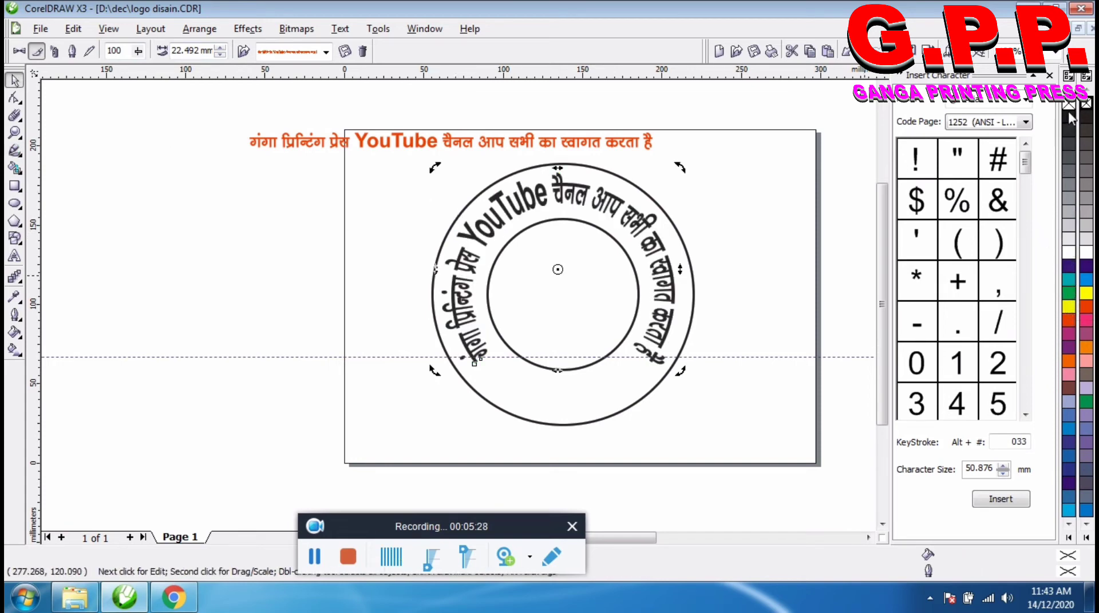
{"action": "left_click", "coordinate": [1069, 458]}
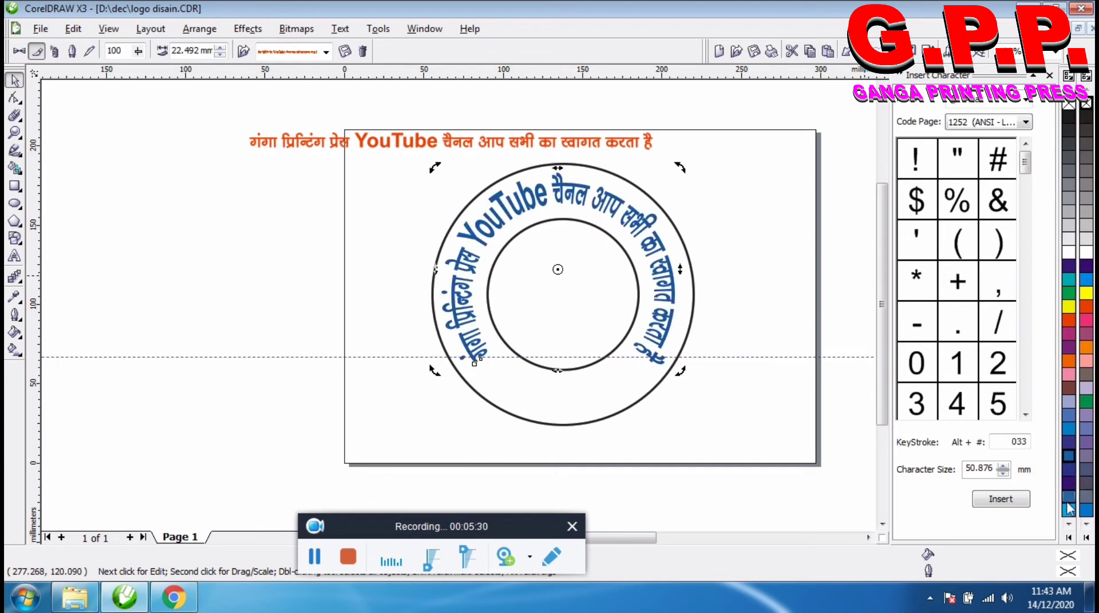
{"action": "left_click", "coordinate": [1068, 524]}
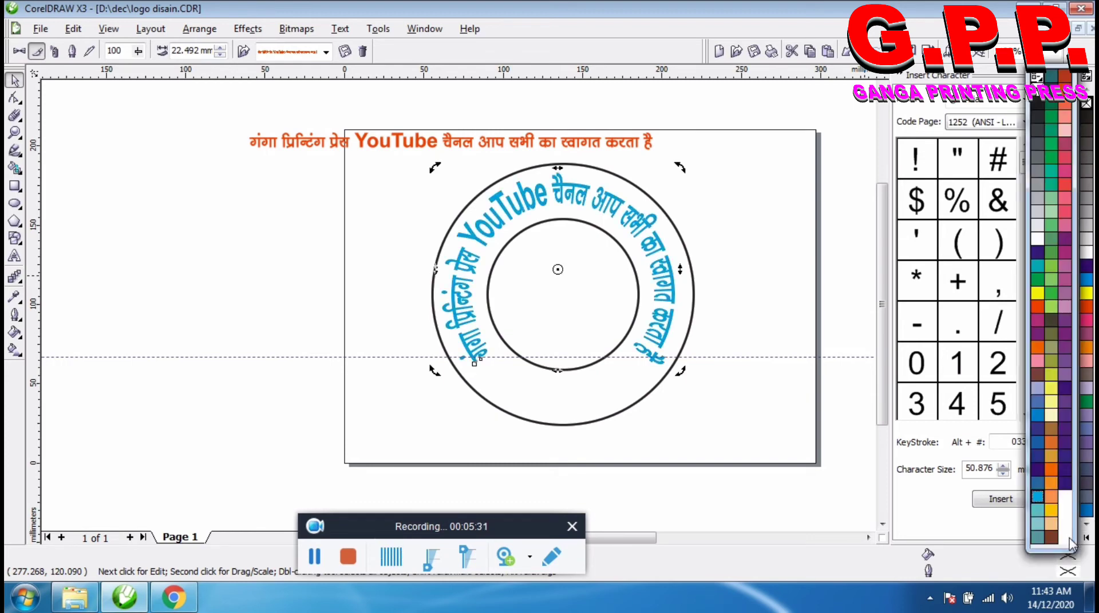
{"action": "left_click", "coordinate": [1064, 484]}
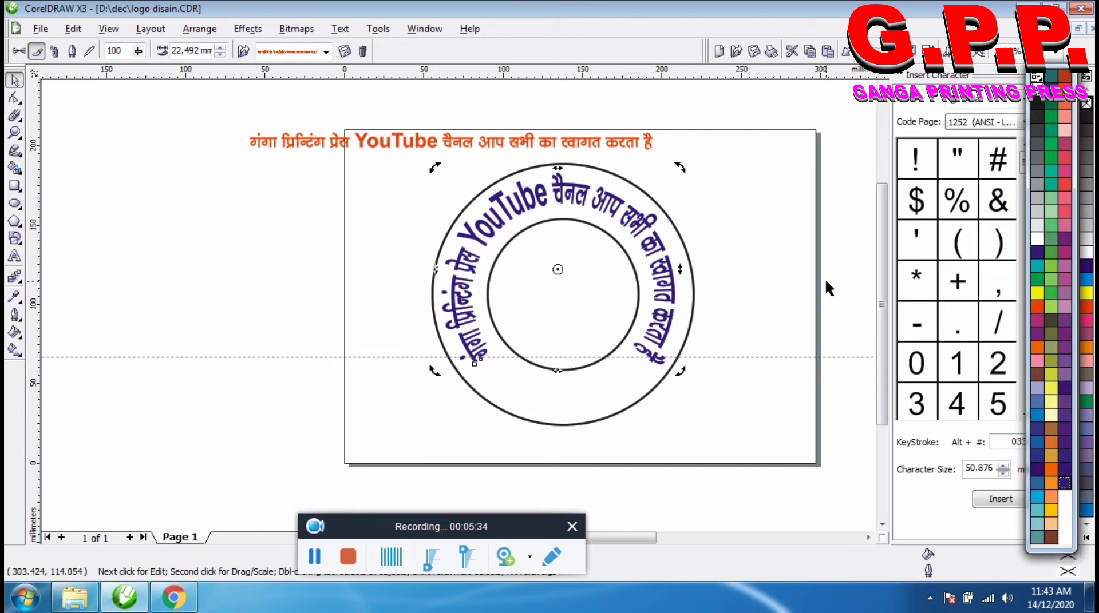
Move the welded orange text line up above the page's upper edge and deselect it.
{"action": "left_click_drag", "start_coordinate": [633, 150], "coordinate": [637, 121]}
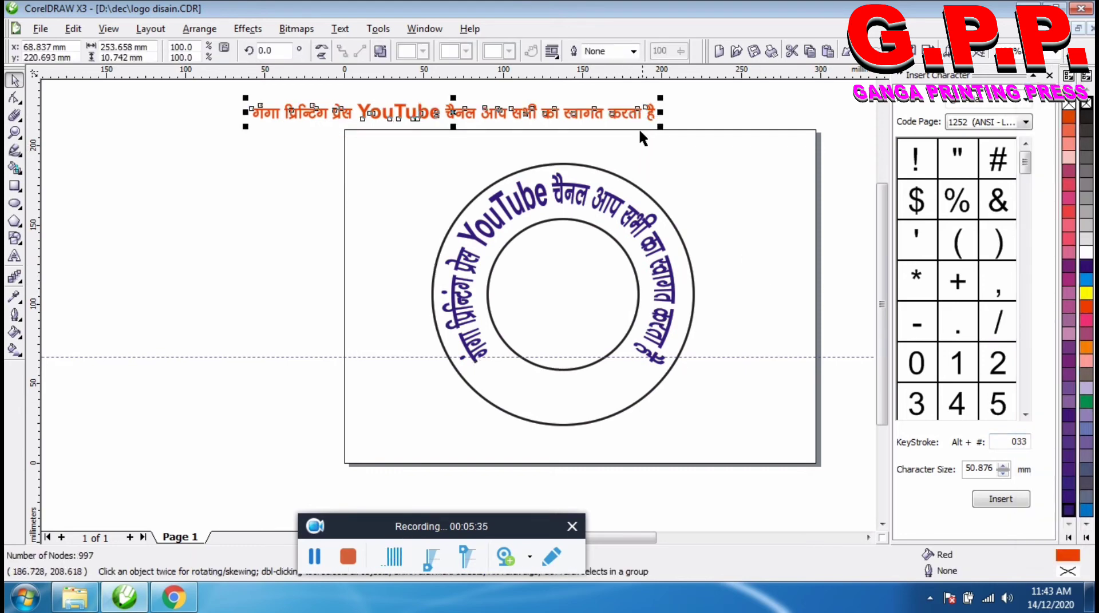
{"action": "left_click", "coordinate": [777, 314]}
Examine the curved Hindi lettering up close along both sides and the crown of the ring.
{"action": "scroll", "coordinate": [458, 302], "scroll_direction": "up", "scroll_amount": 2}
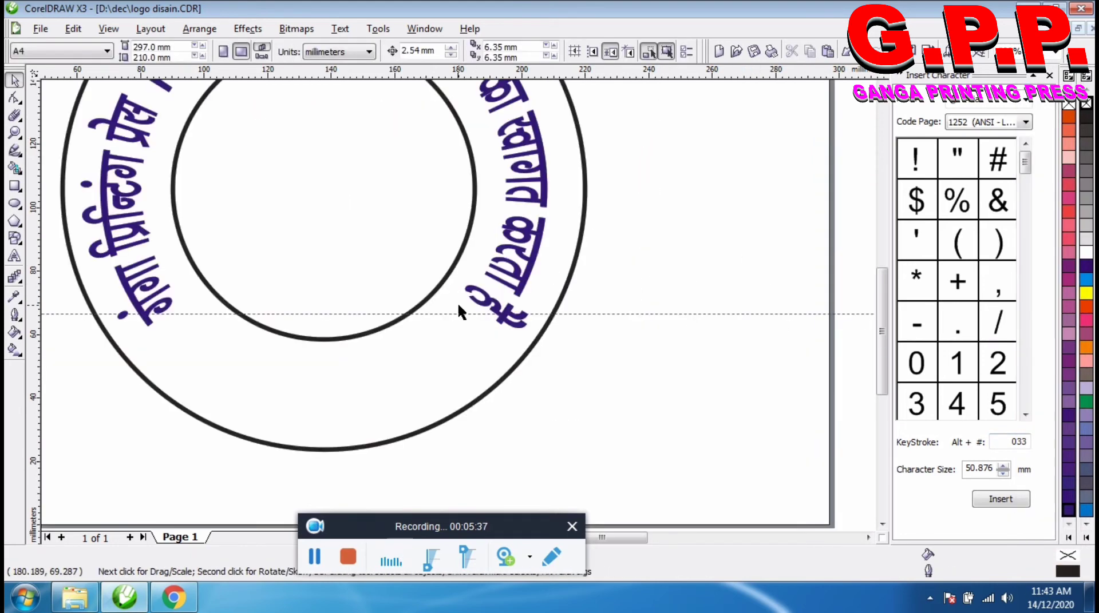
{"action": "scroll", "coordinate": [458, 304], "scroll_direction": "down", "scroll_amount": 2}
{"action": "scroll", "coordinate": [327, 284], "scroll_direction": "up", "scroll_amount": 2}
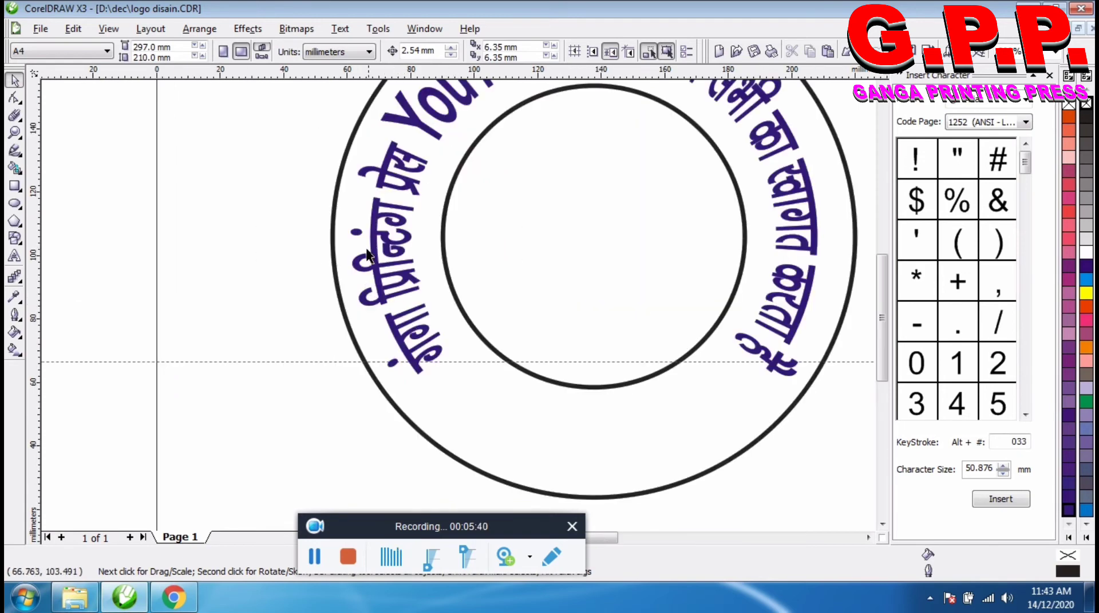
{"action": "scroll", "coordinate": [458, 302], "scroll_direction": "down", "scroll_amount": 2}
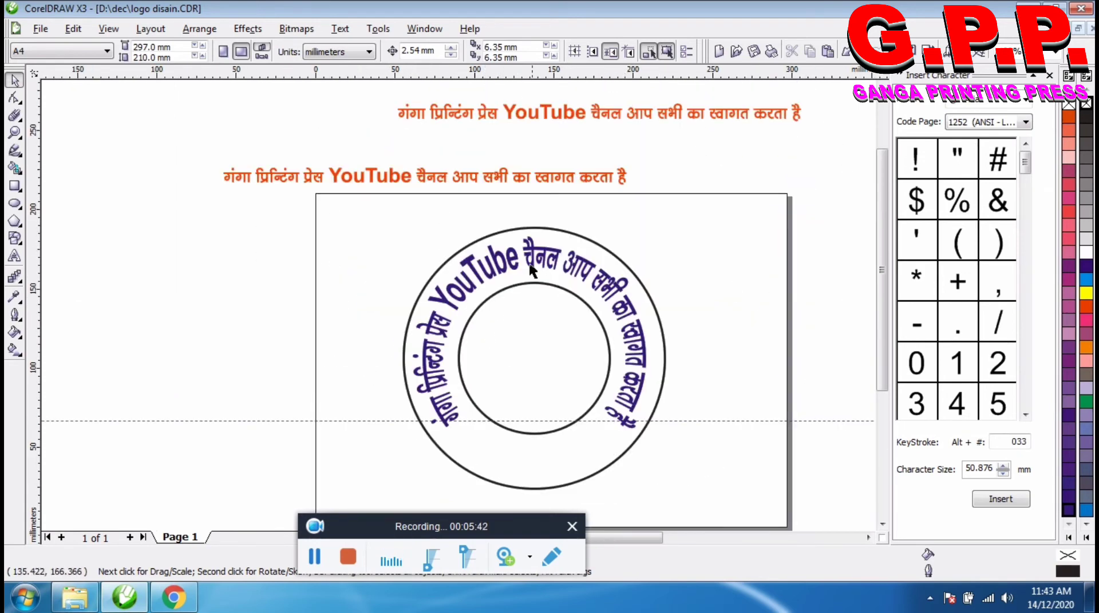
{"action": "scroll", "coordinate": [558, 255], "scroll_direction": "up", "scroll_amount": 1}
{"action": "scroll", "coordinate": [461, 309], "scroll_direction": "up", "scroll_amount": 1}
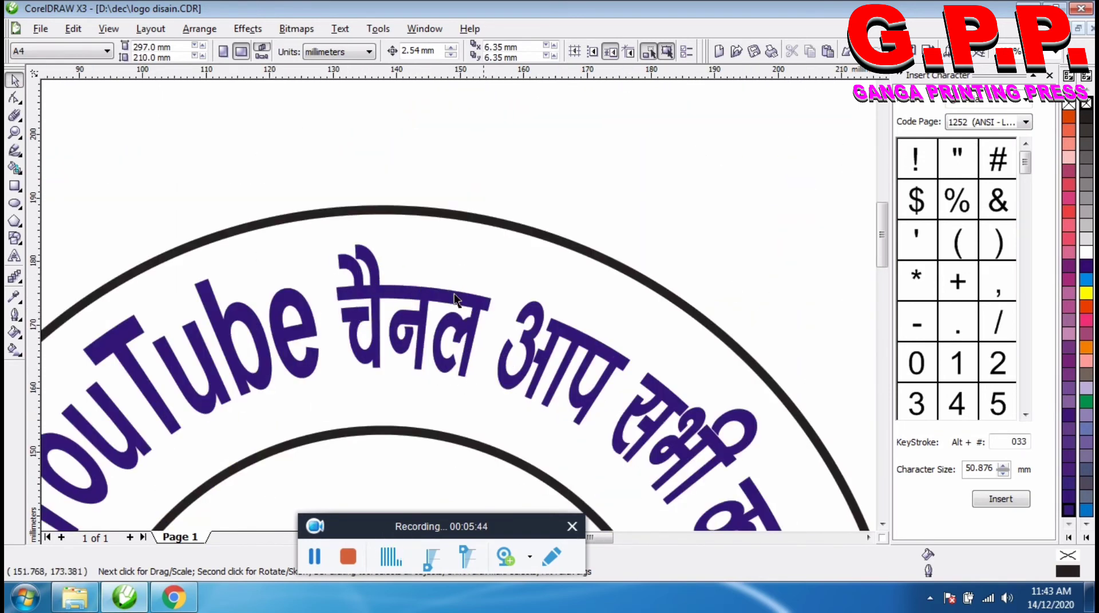
{"action": "scroll", "coordinate": [454, 297], "scroll_direction": "down", "scroll_amount": 3}
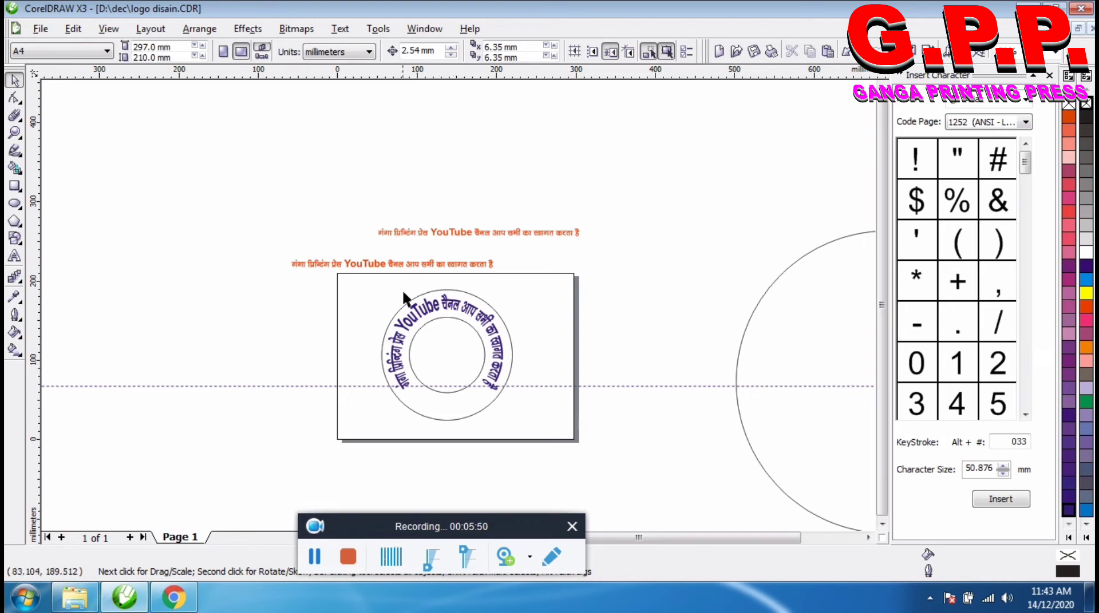
Duplicate the uppermost editable Hindi text line and place the copy above it, centred at about X 162 mm, Y 349 mm.
{"action": "left_click", "coordinate": [416, 264]}
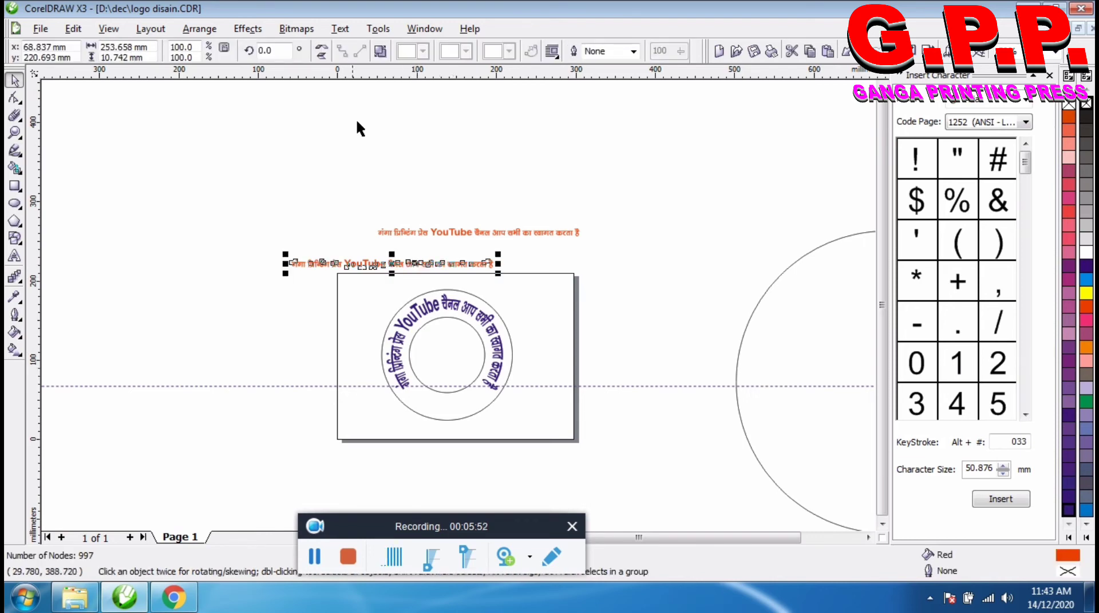
{"action": "left_click", "coordinate": [413, 235]}
{"action": "left_click_drag", "start_coordinate": [413, 235], "coordinate": [404, 163]}
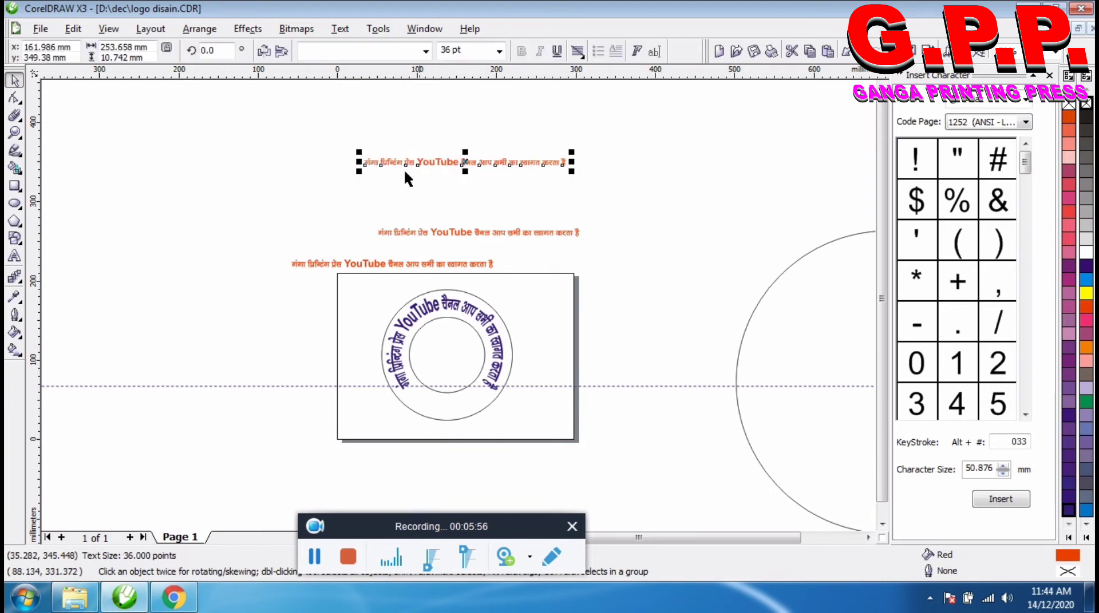
Mirror the new Hindi text copy both horizontally and vertically, leaving it rotated by 180°.
{"action": "left_click", "coordinate": [263, 50]}
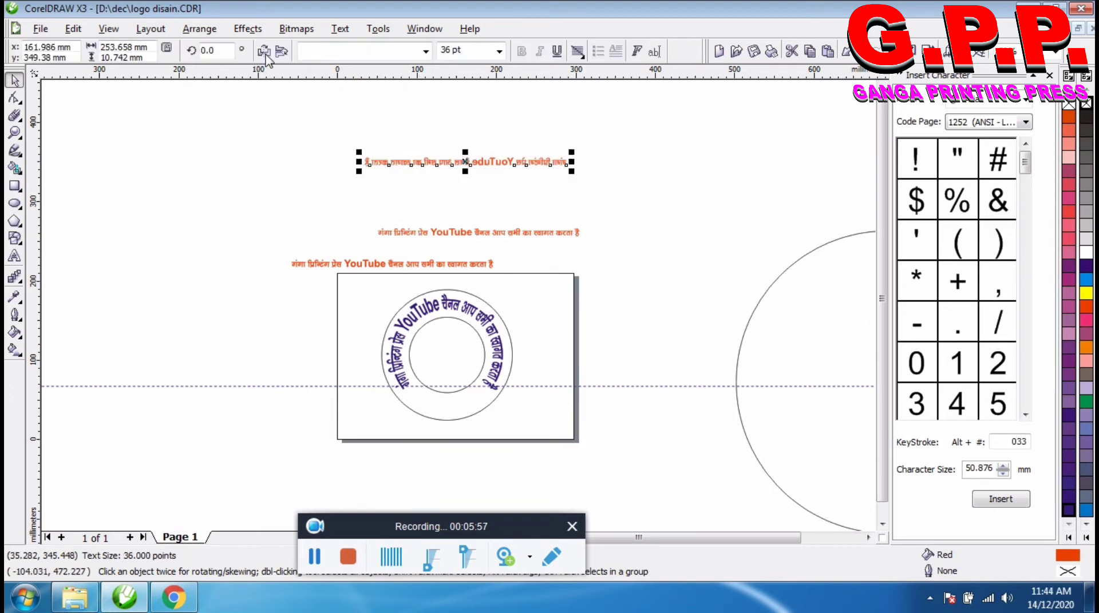
{"action": "left_click", "coordinate": [281, 51]}
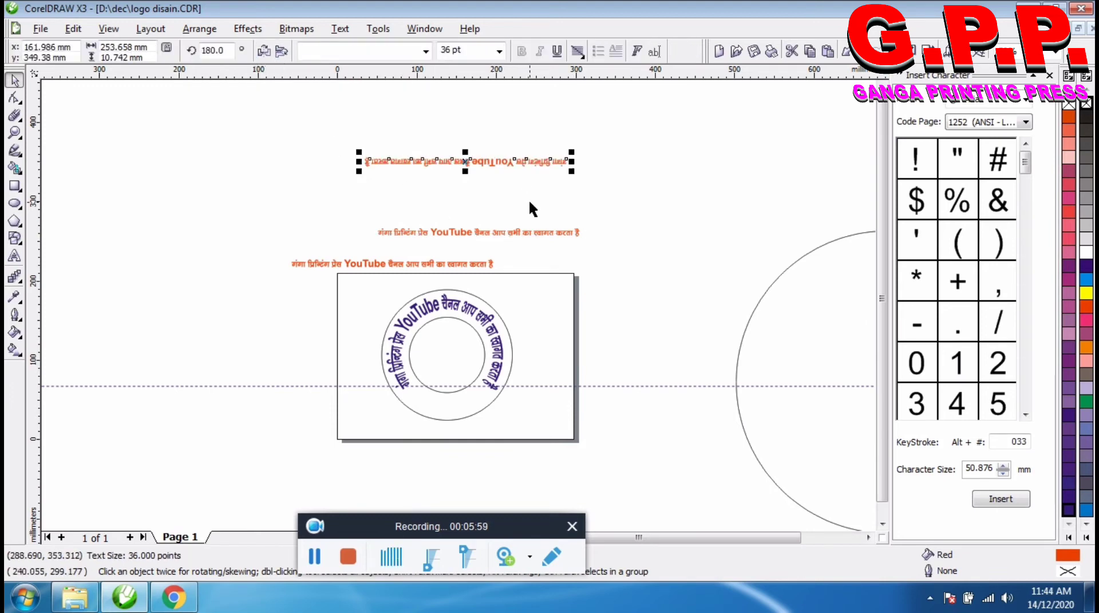
{"action": "left_click", "coordinate": [263, 51]}
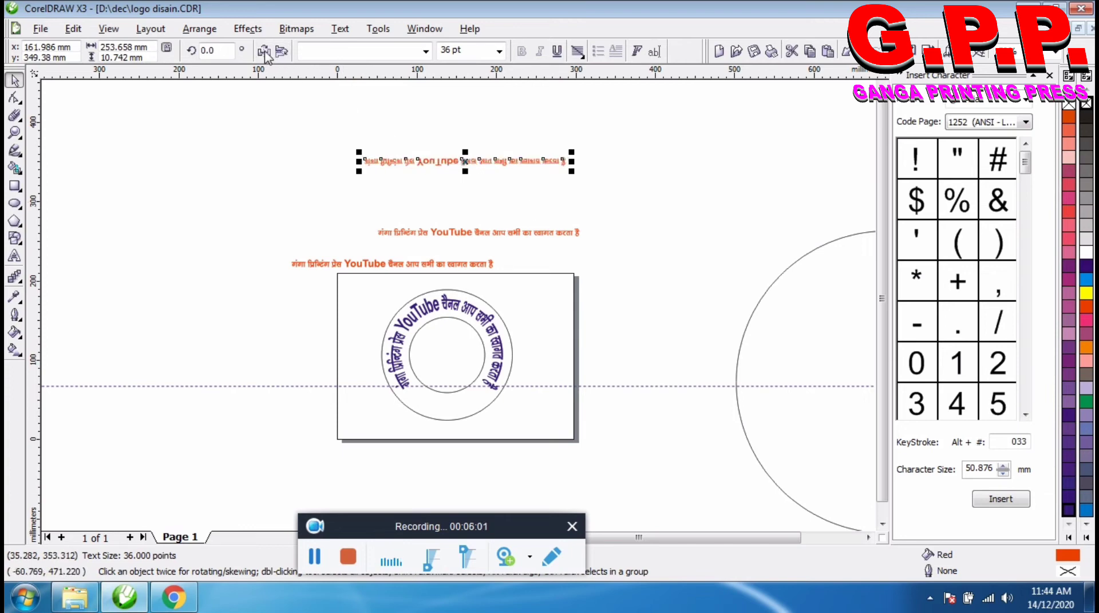
{"action": "left_click", "coordinate": [263, 50]}
{"action": "left_click", "coordinate": [643, 185]}
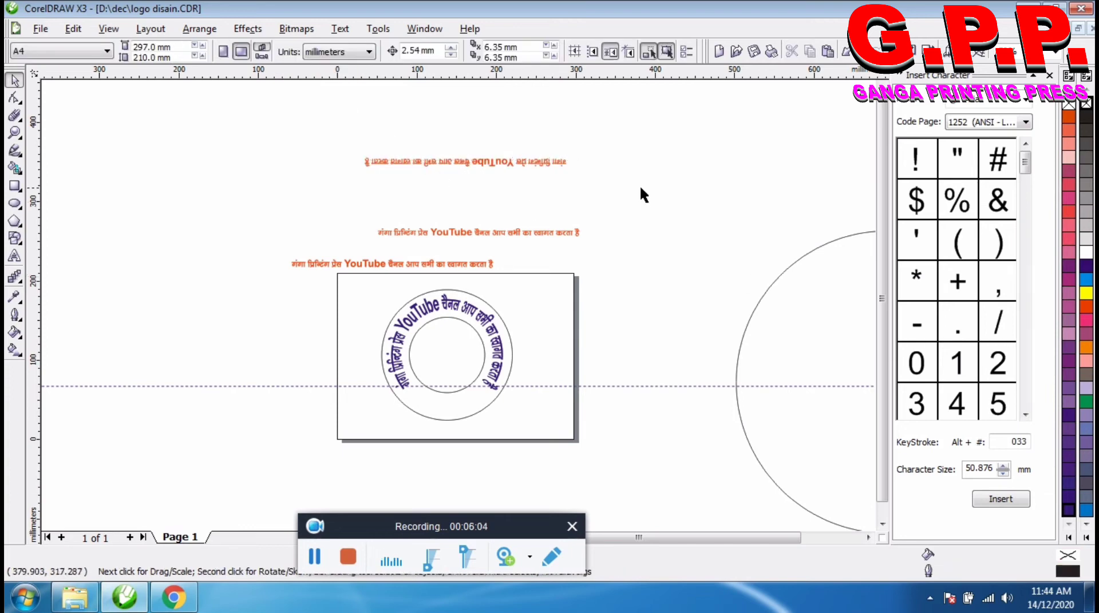
Weld the upside-down Hindi text line into a single curve object.
{"action": "left_click", "coordinate": [538, 160]}
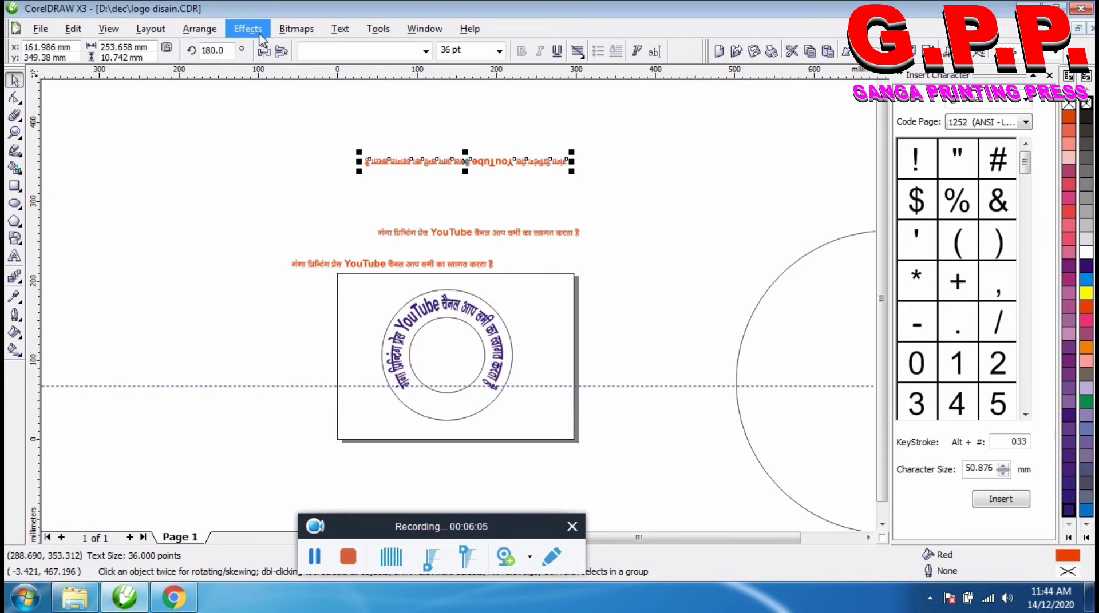
{"action": "left_click", "coordinate": [214, 32]}
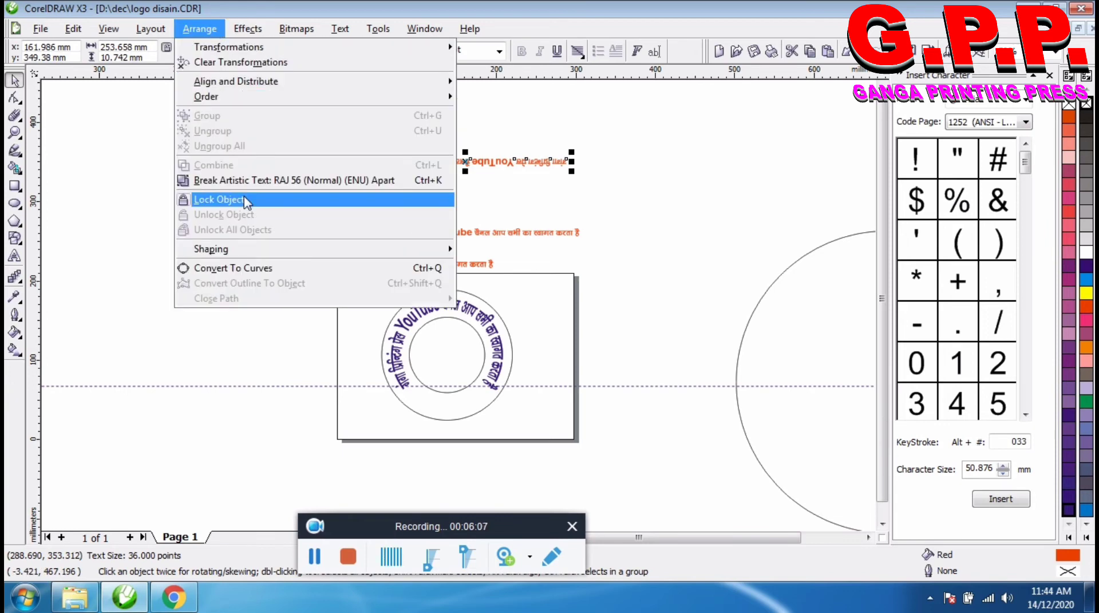
{"action": "mouse_move", "coordinate": [234, 259]}
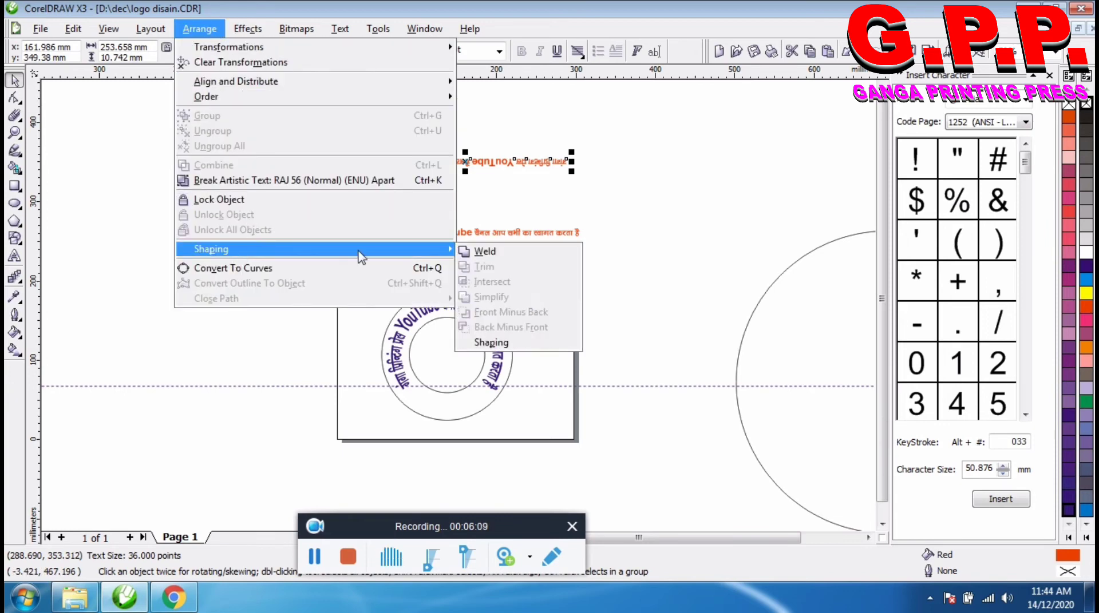
{"action": "left_click", "coordinate": [486, 250]}
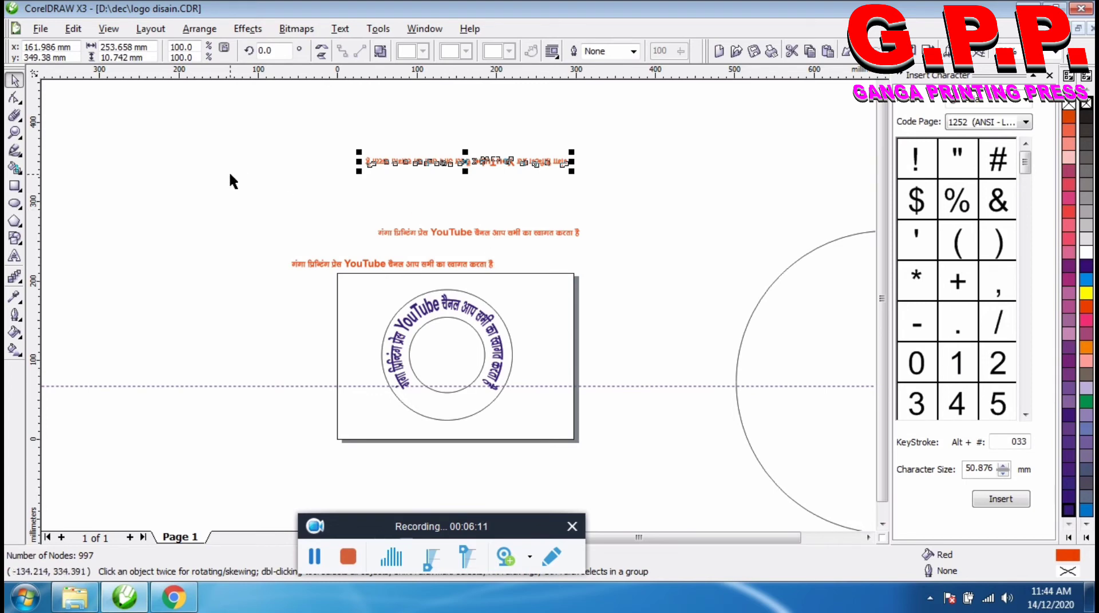
Save the upside-down welded text as an Artistic Media brush stroke named 2 in the CustomMediaStrokes folder.
{"action": "key", "text": "i"}
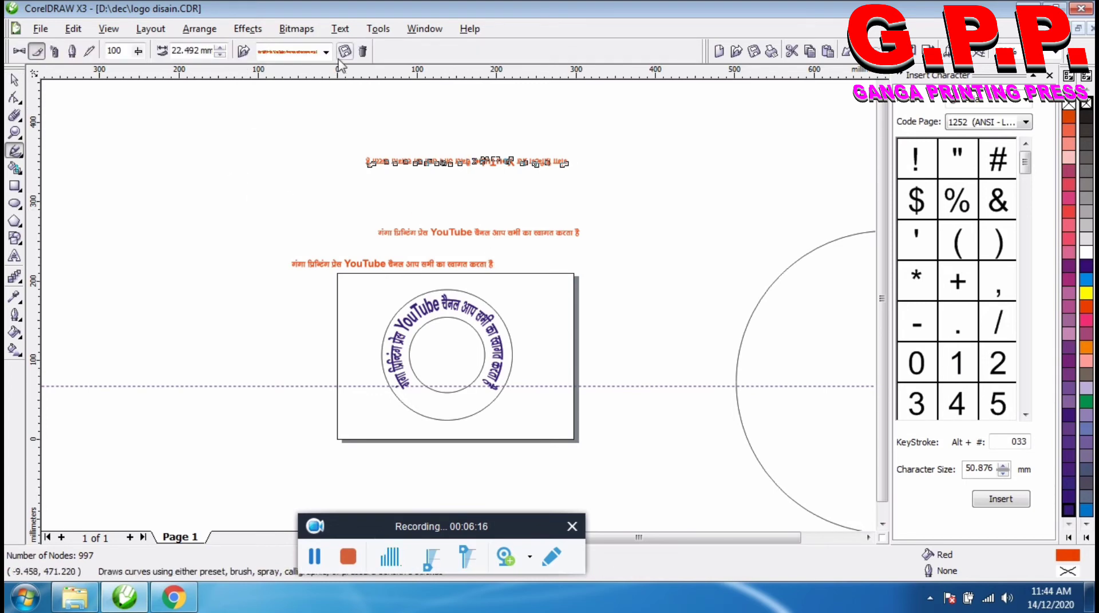
{"action": "left_click", "coordinate": [345, 51]}
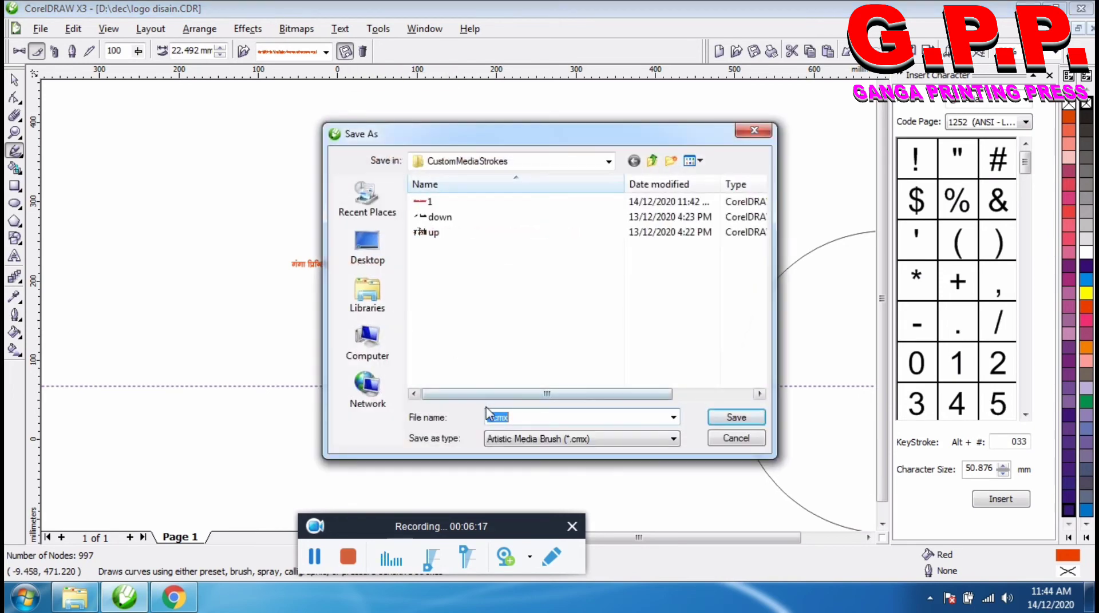
{"action": "left_click", "coordinate": [491, 413]}
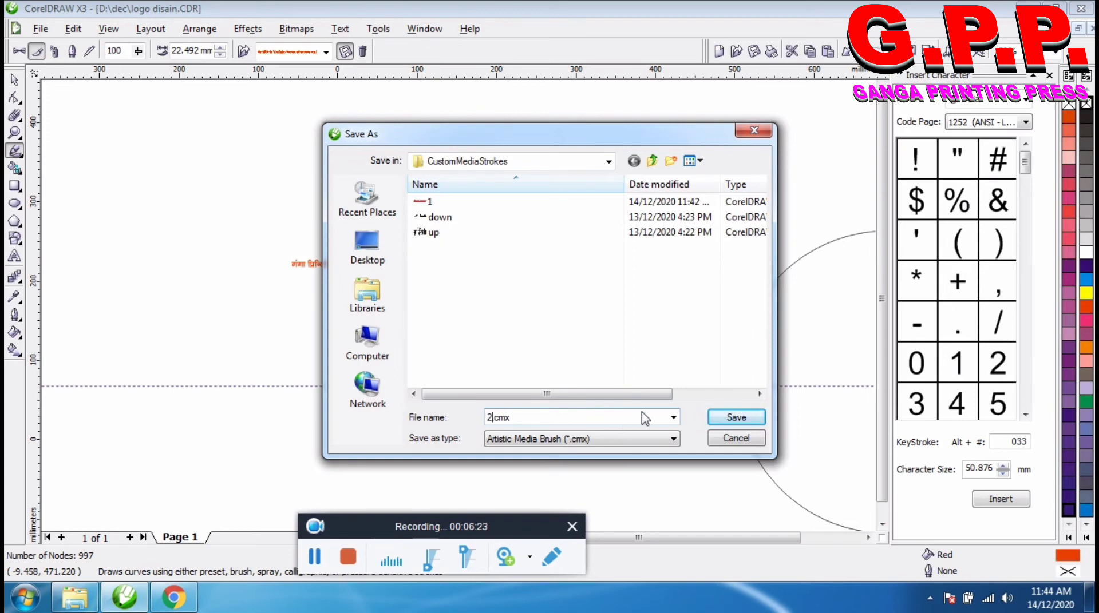
{"action": "left_click", "coordinate": [722, 421]}
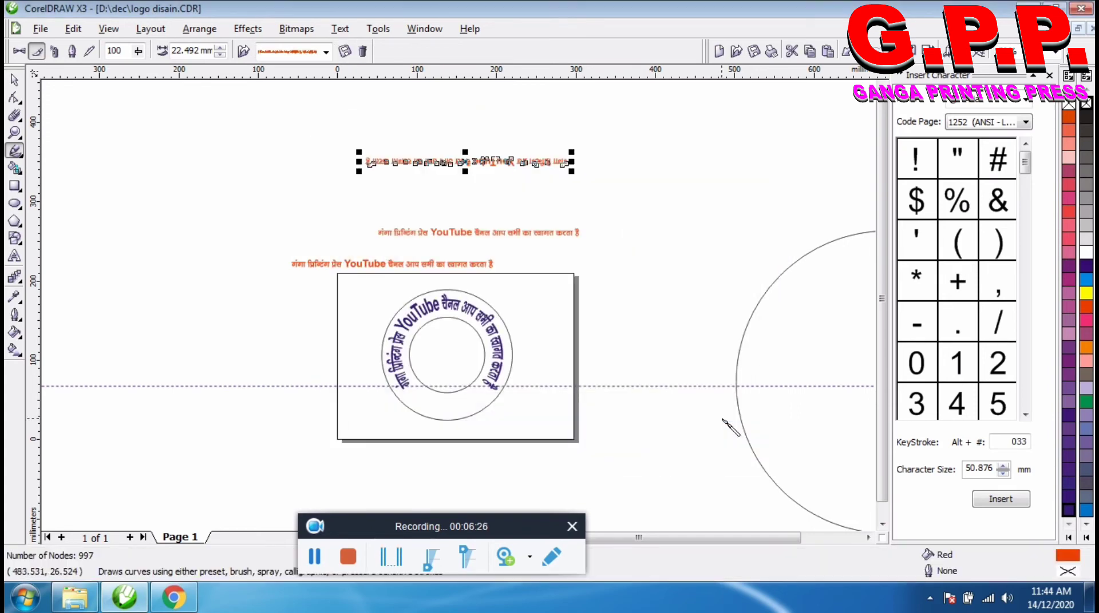
Move the large spare circle above the page so it is centred at about X 438 mm, Y 575 mm.
{"action": "left_click", "coordinate": [14, 81]}
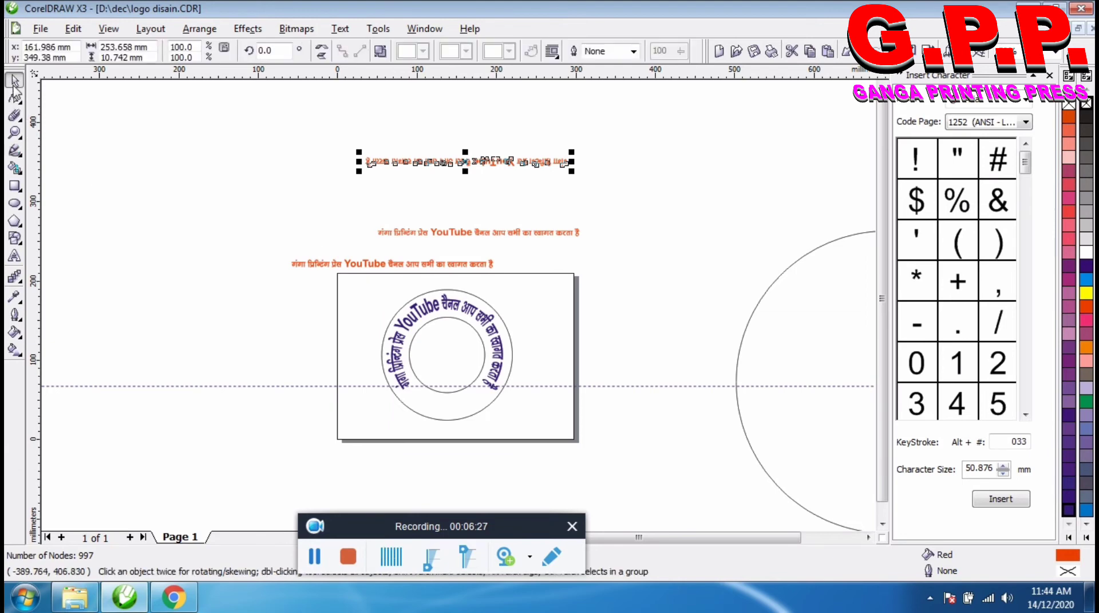
{"action": "left_click", "coordinate": [161, 116]}
{"action": "scroll", "coordinate": [497, 339], "scroll_direction": "down", "scroll_amount": 2}
{"action": "left_click_drag", "start_coordinate": [766, 359], "coordinate": [666, 164]}
Open the large circle into an arc with its gap at the top, from about 163.25° to 15.928°, levelling its ends with a horizontal guideline.
{"action": "left_click", "coordinate": [14, 98]}
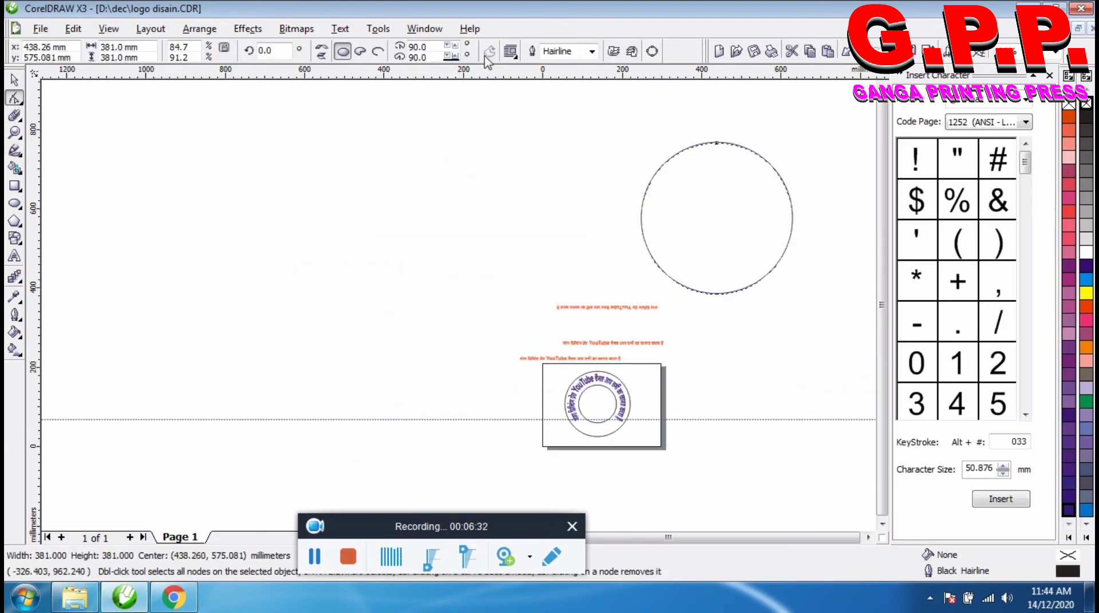
{"action": "left_click_drag", "start_coordinate": [719, 150], "coordinate": [608, 189]}
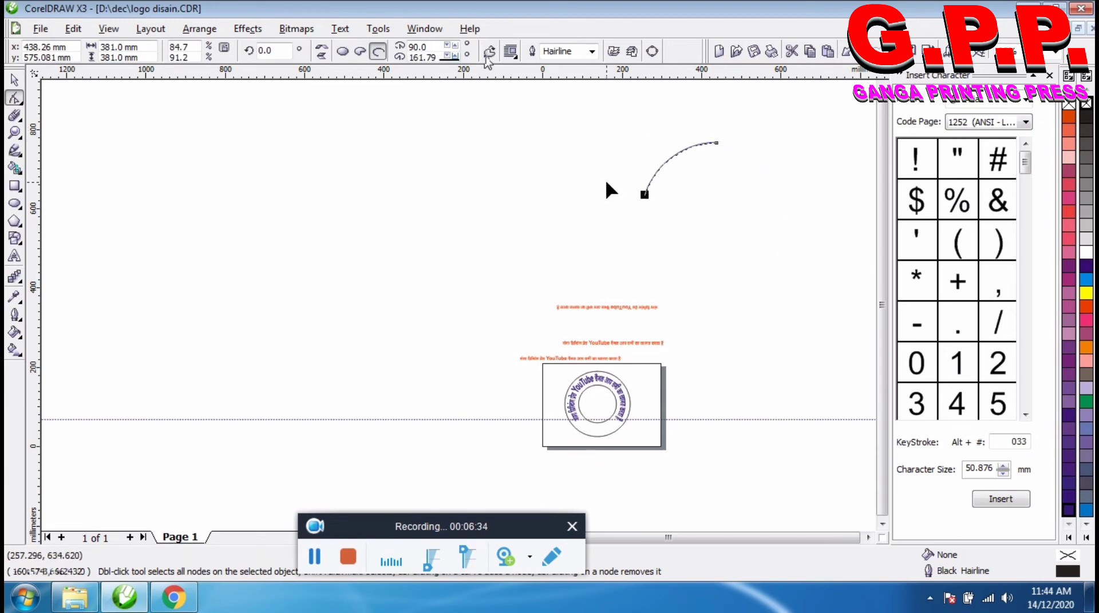
{"action": "left_click_drag", "start_coordinate": [718, 143], "coordinate": [796, 195]}
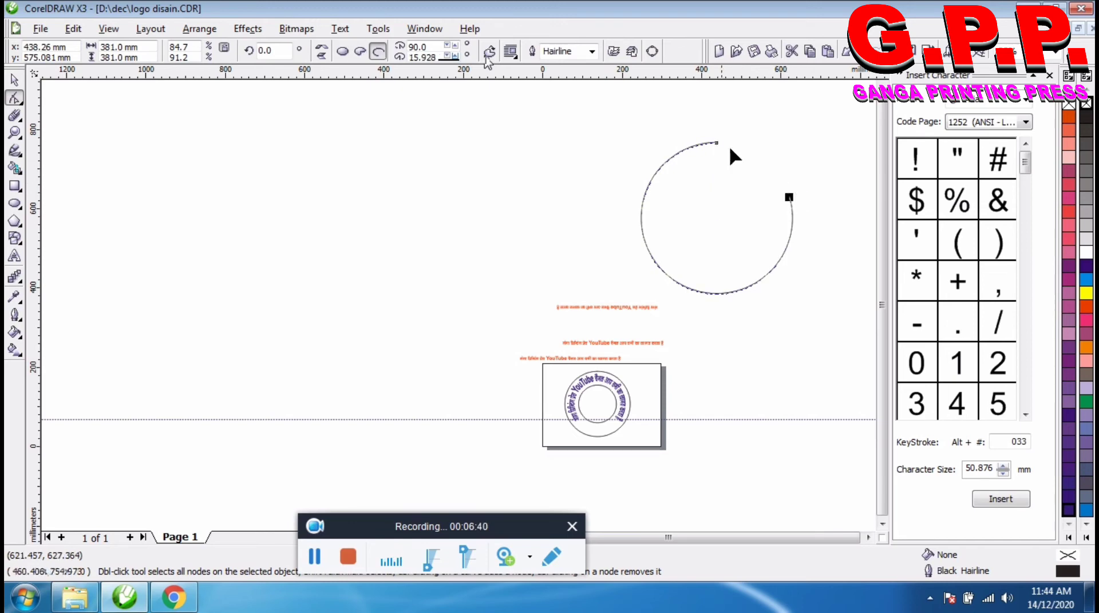
{"action": "left_click_drag", "start_coordinate": [716, 142], "coordinate": [641, 209]}
{"action": "left_click_drag", "start_coordinate": [751, 70], "coordinate": [799, 195]}
{"action": "left_click_drag", "start_coordinate": [641, 209], "coordinate": [636, 197]}
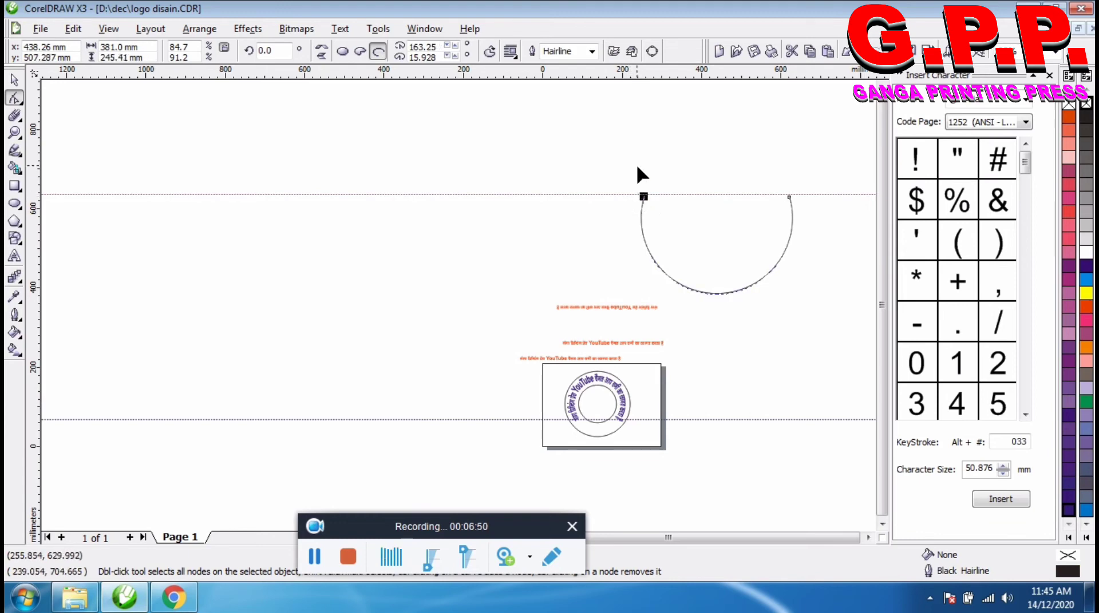
Move the open arc to the left, centred at about X -338 mm, Y 497 mm.
{"action": "key", "text": "space"}
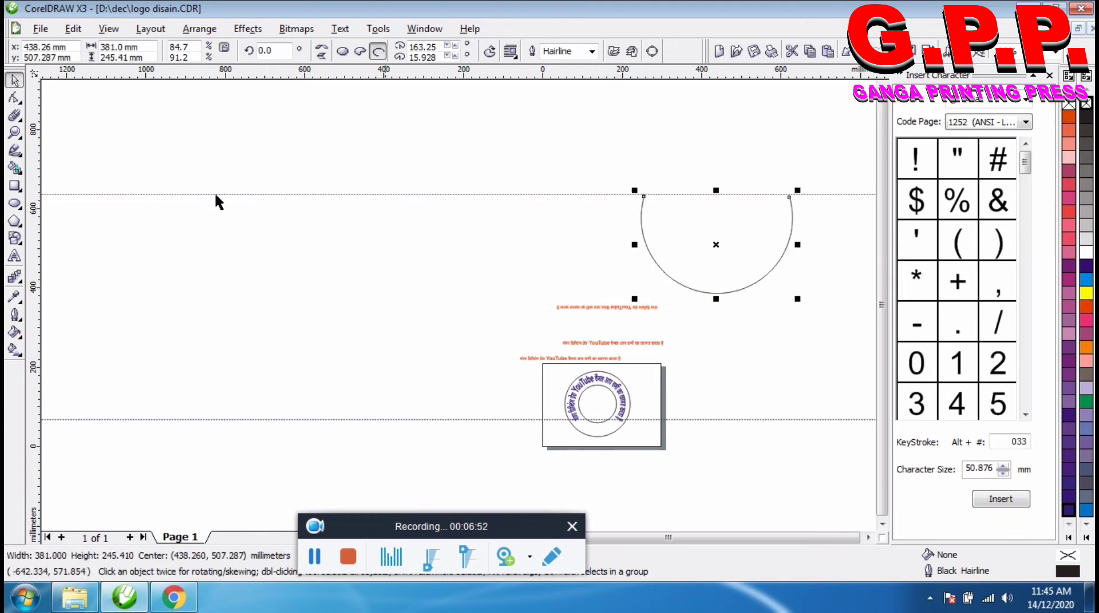
{"action": "left_click_drag", "start_coordinate": [718, 282], "coordinate": [413, 281]}
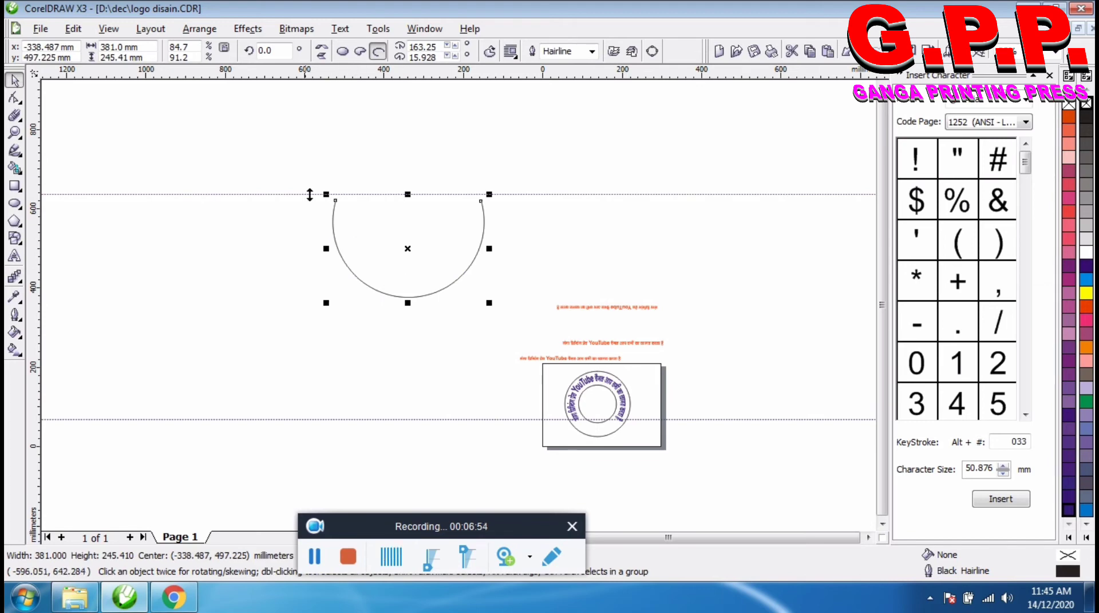
{"action": "left_click", "coordinate": [578, 306]}
{"action": "key", "text": "Escape"}
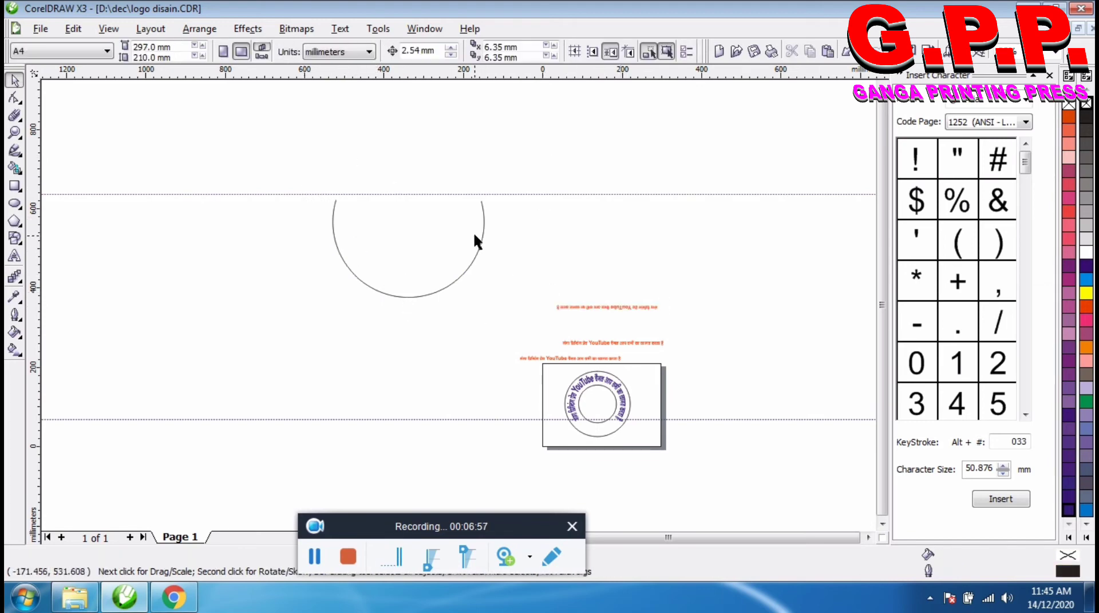
Apply the saved upside-down Hindi text brush stroke to the open arc with Artistic Media.
{"action": "left_click", "coordinate": [480, 242]}
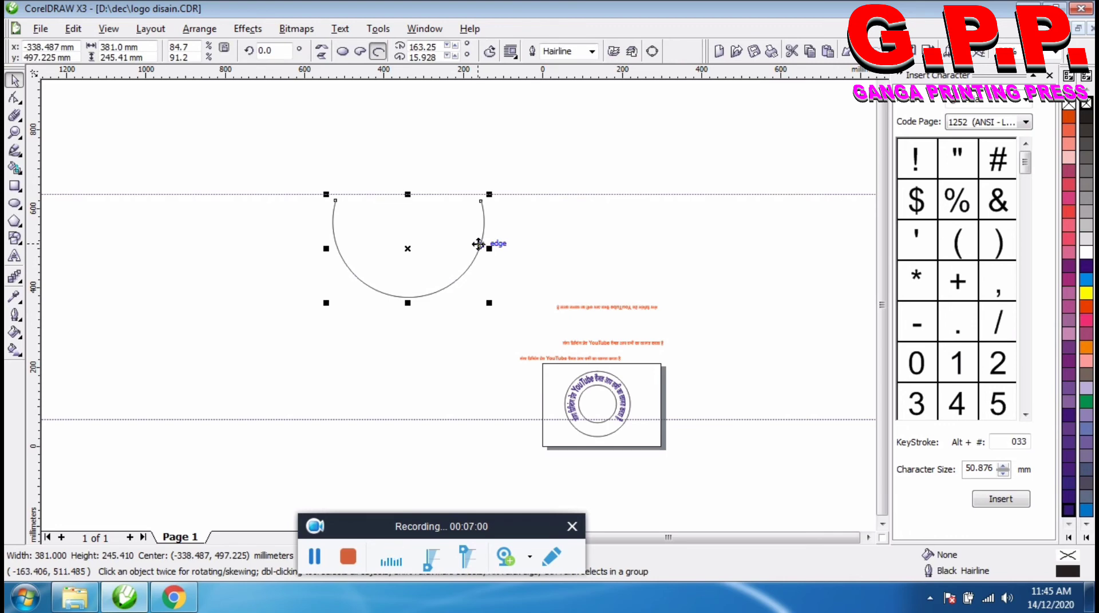
{"action": "key", "text": "i"}
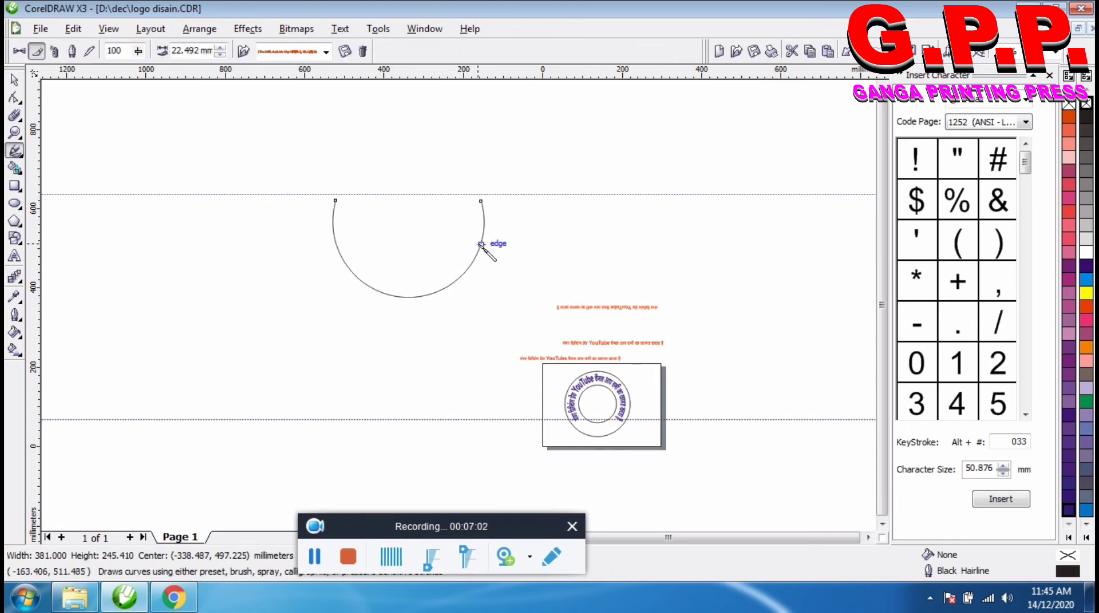
{"action": "left_click", "coordinate": [326, 51]}
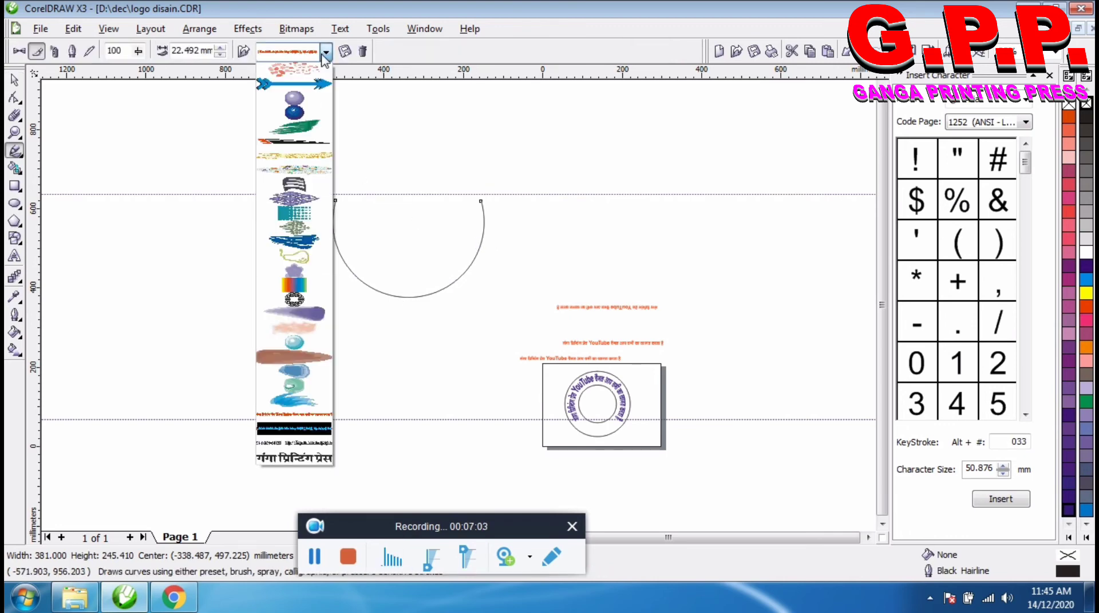
{"action": "left_click", "coordinate": [298, 428]}
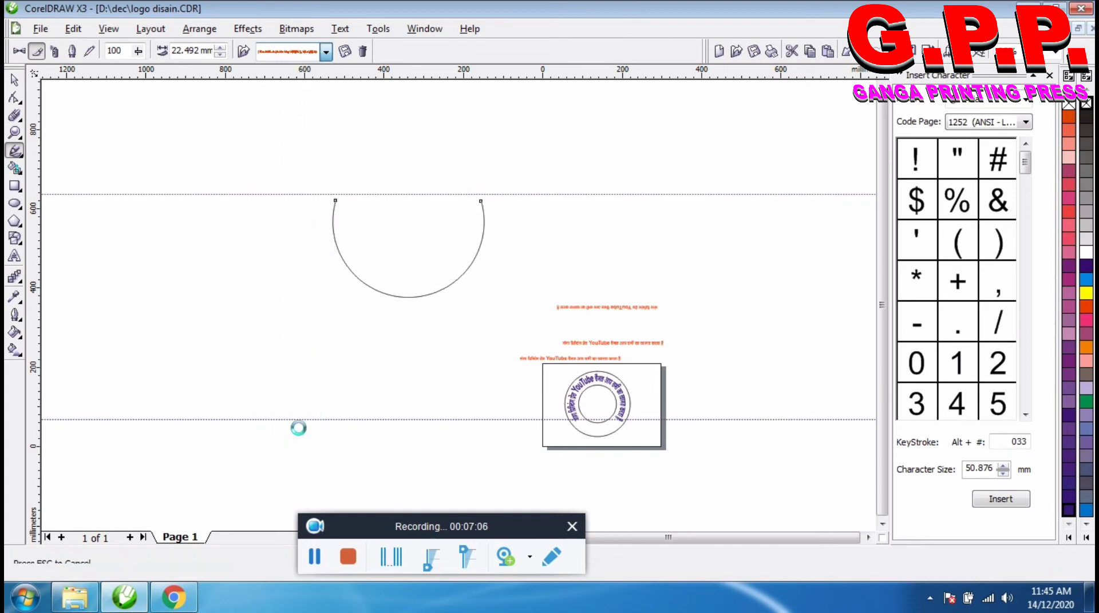
{"action": "scroll", "coordinate": [371, 275], "scroll_direction": "up", "scroll_amount": 2}
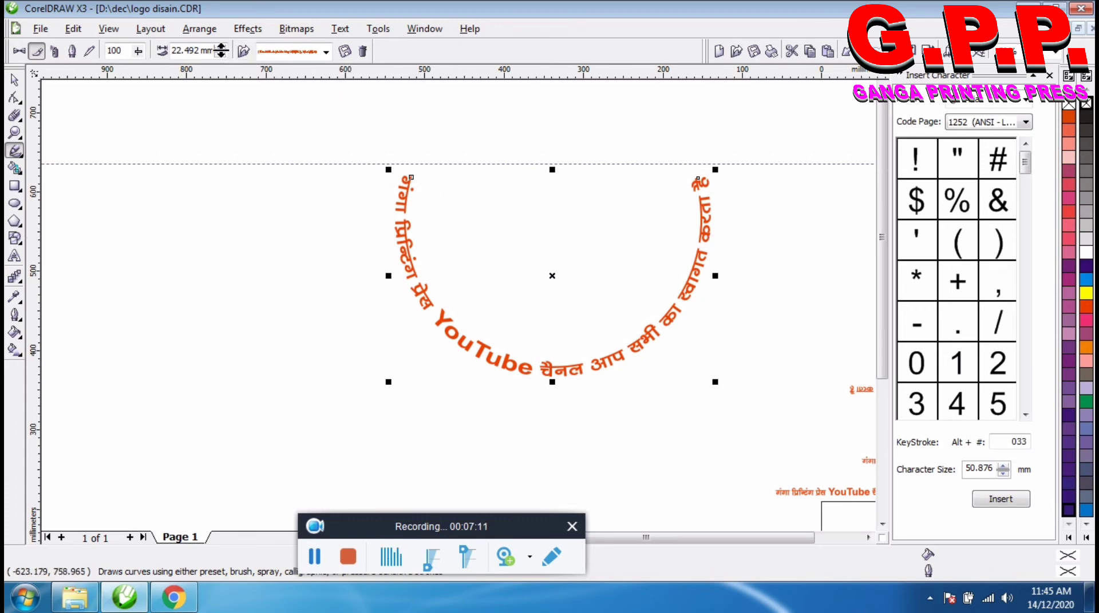
Increase the Artistic Media stroke width of the curved text to 56.492 mm.
{"action": "left_click", "coordinate": [220, 48]}
{"action": "left_click", "coordinate": [220, 49]}
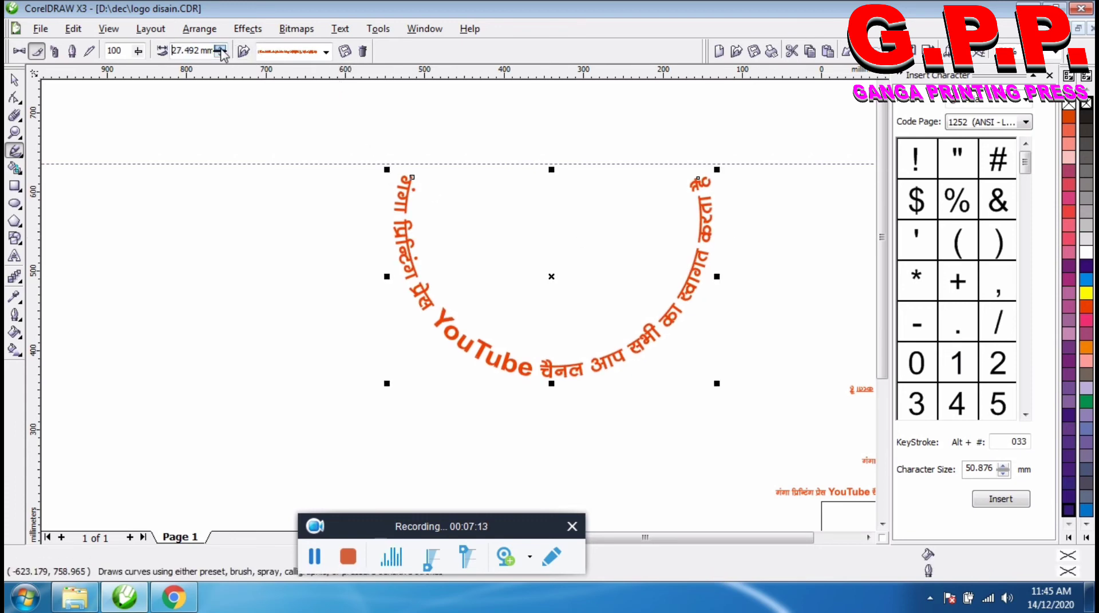
{"action": "left_click", "coordinate": [221, 49]}
{"action": "left_click", "coordinate": [220, 49]}
{"action": "left_click", "coordinate": [221, 48]}
{"action": "left_click", "coordinate": [220, 49]}
{"action": "left_click_drag", "start_coordinate": [220, 48], "coordinate": [221, 49]}
{"action": "left_click", "coordinate": [220, 49]}
{"action": "left_click", "coordinate": [220, 49]}
{"action": "left_click", "coordinate": [220, 49]}
{"action": "left_click", "coordinate": [220, 49]}
{"action": "scroll", "coordinate": [661, 409], "scroll_direction": "down", "scroll_amount": 1}
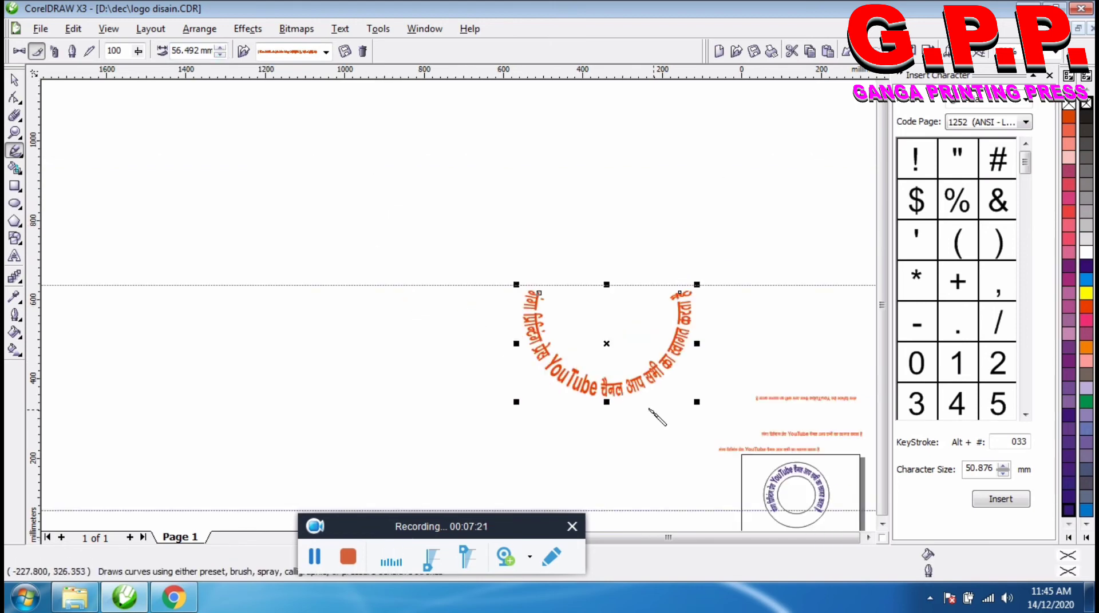
Move the curved orange text onto the page so it surrounds the lower half of the concentric circles.
{"action": "left_click_drag", "start_coordinate": [526, 525], "coordinate": [428, 416]}
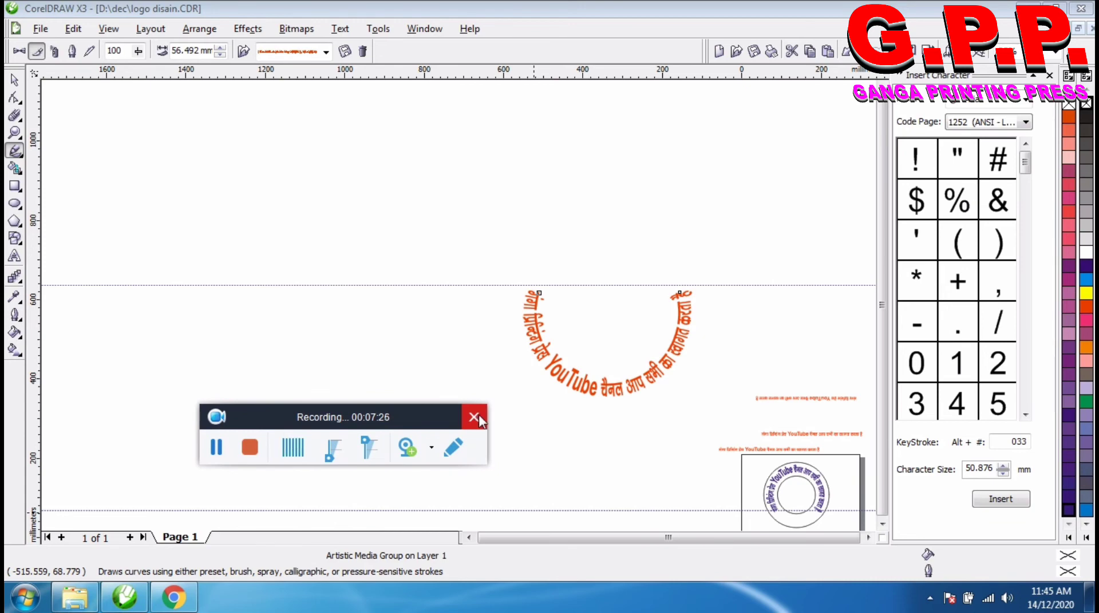
{"action": "left_click", "coordinate": [882, 524]}
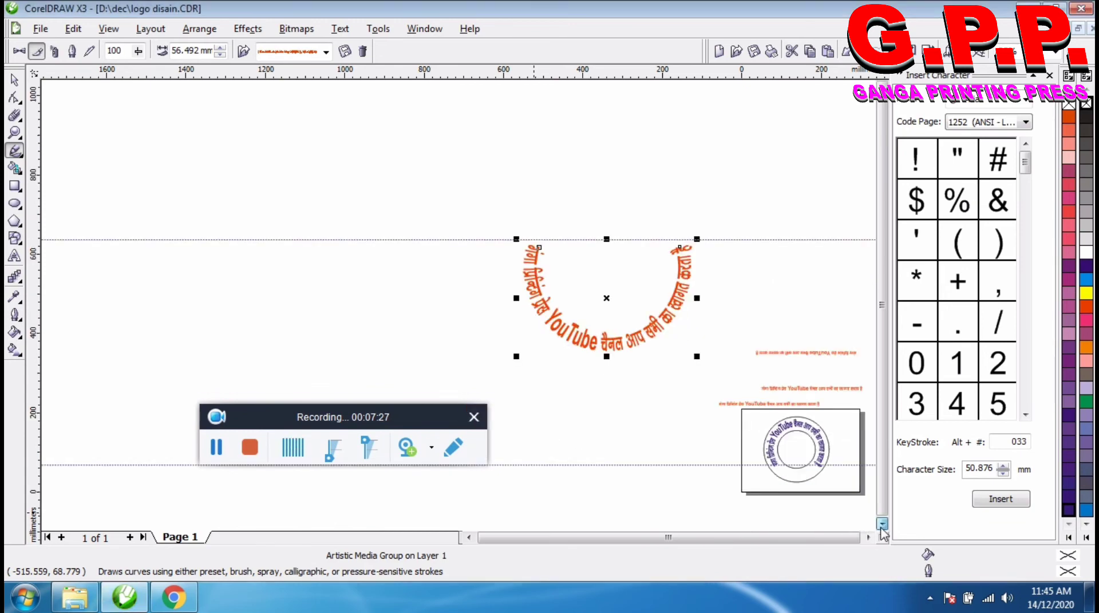
{"action": "left_click", "coordinate": [868, 538]}
{"action": "left_click", "coordinate": [868, 537]}
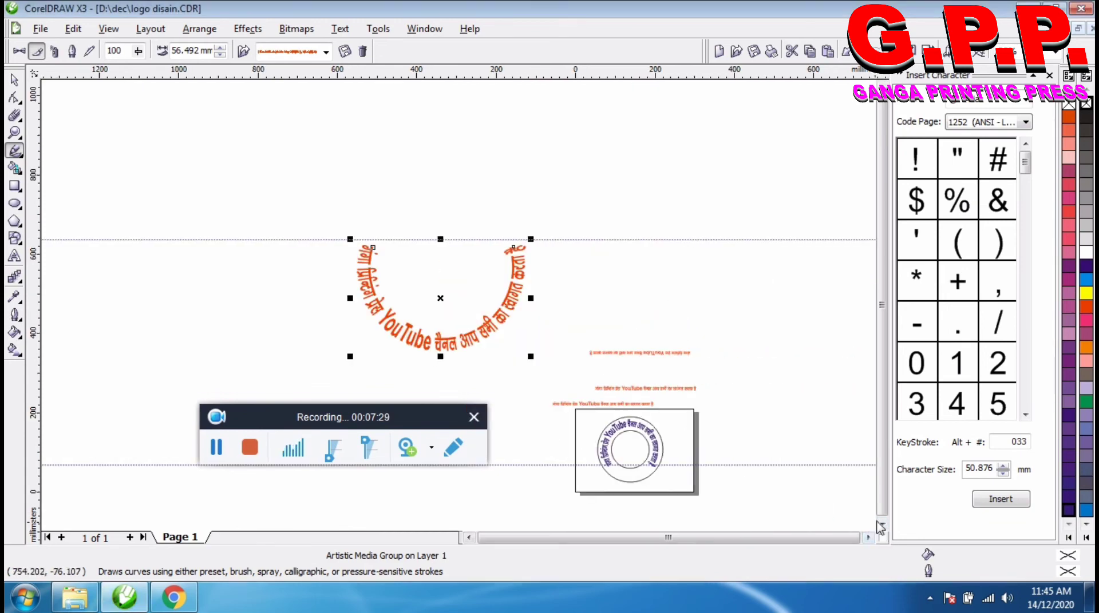
{"action": "left_click", "coordinate": [882, 524]}
{"action": "left_click", "coordinate": [14, 80]}
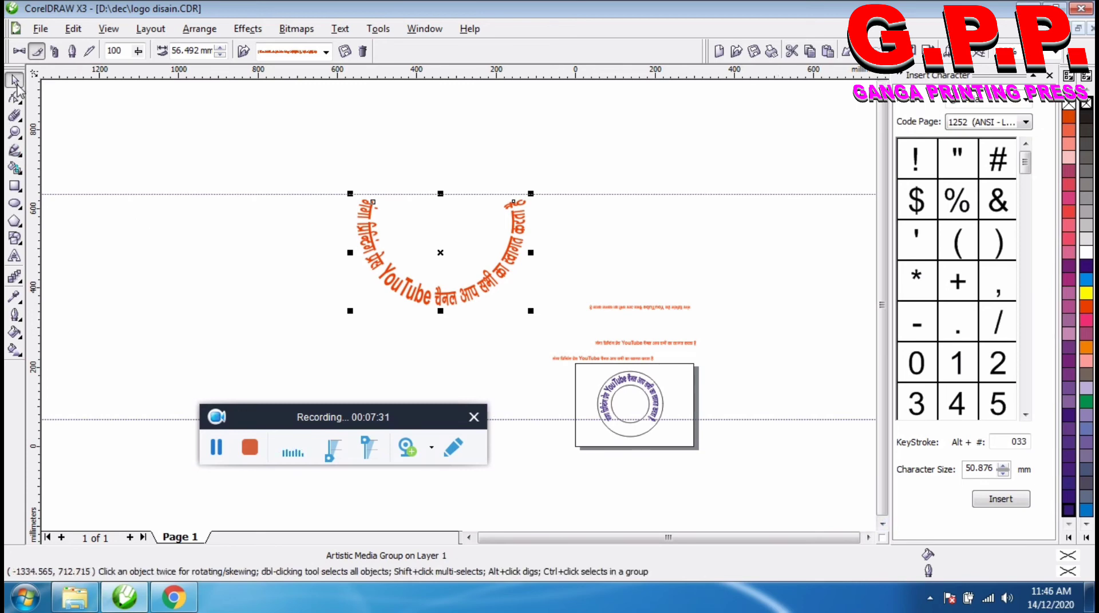
{"action": "left_click_drag", "start_coordinate": [473, 301], "coordinate": [644, 425]}
{"action": "scroll", "coordinate": [640, 456], "scroll_direction": "up", "scroll_amount": 3}
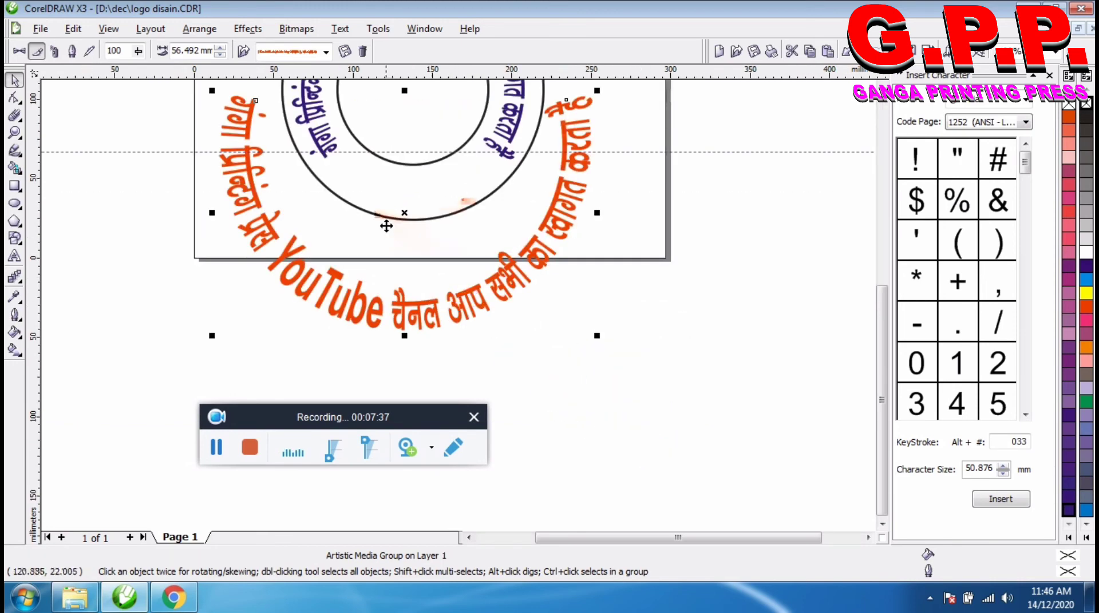
{"action": "scroll", "coordinate": [294, 257], "scroll_direction": "up", "scroll_amount": 3}
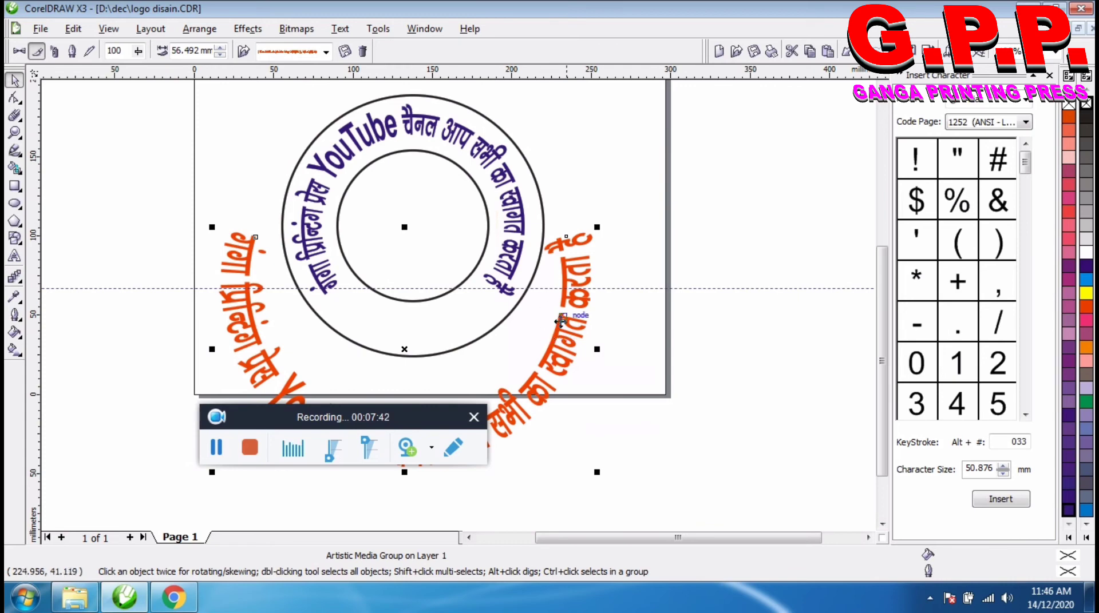
{"action": "left_click_drag", "start_coordinate": [441, 414], "coordinate": [826, 485]}
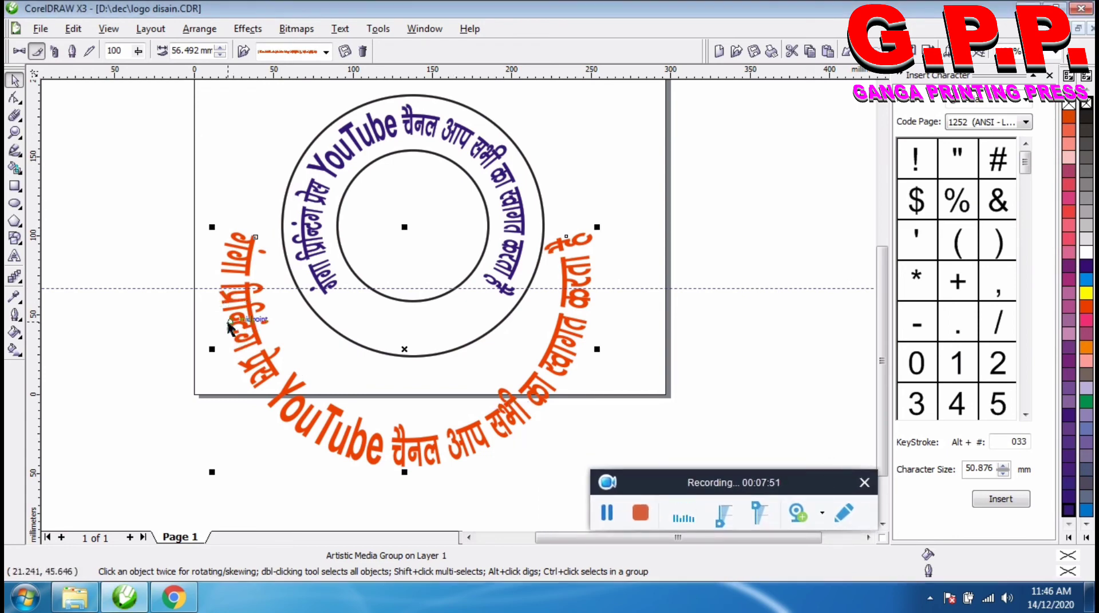
Scale the curved orange text down to roughly half its size and place it to the left of the circles.
{"action": "left_click_drag", "start_coordinate": [522, 425], "coordinate": [412, 434]}
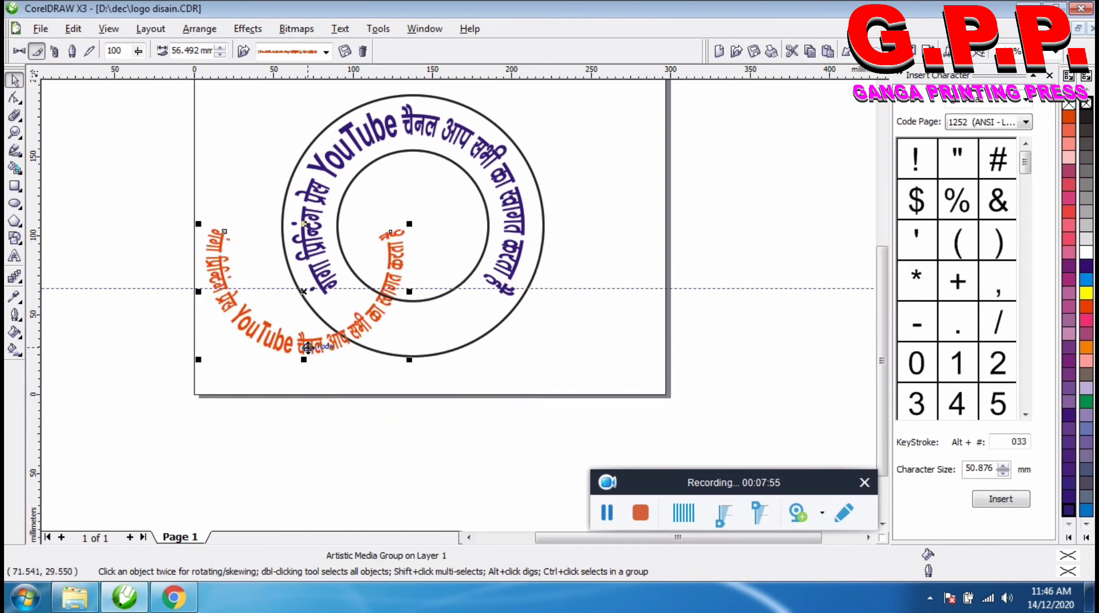
{"action": "left_click_drag", "start_coordinate": [389, 371], "coordinate": [400, 437]}
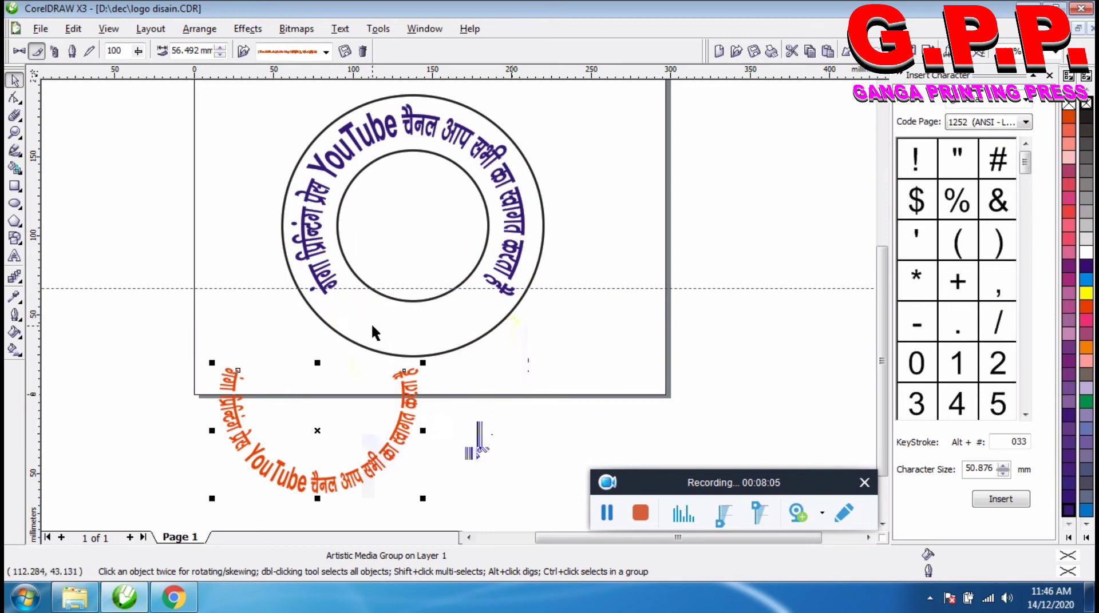
{"action": "left_click_drag", "start_coordinate": [415, 413], "coordinate": [231, 238]}
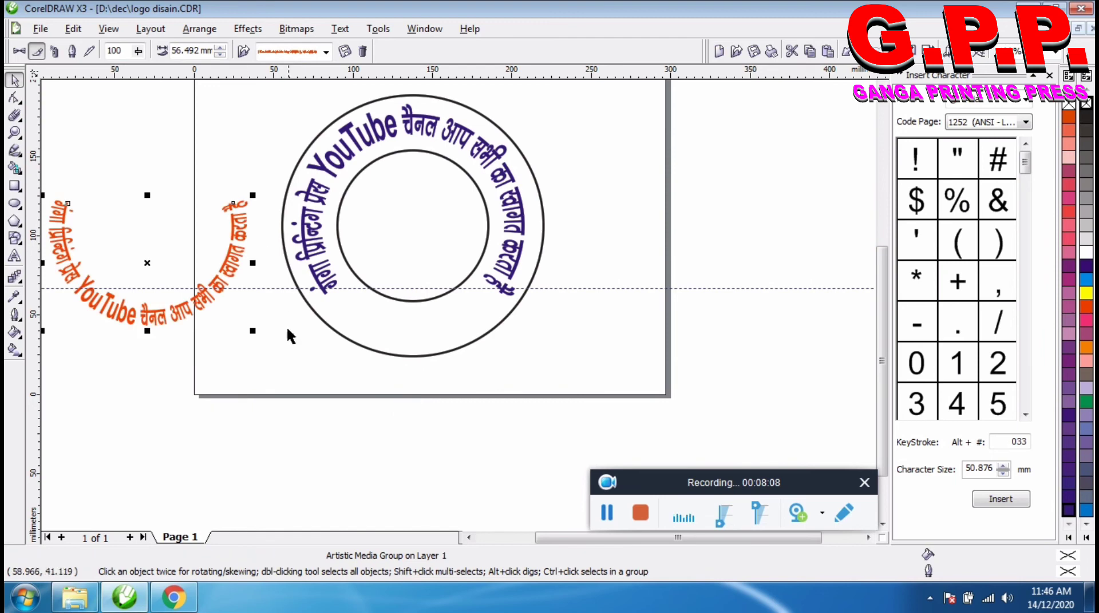
Fill the outer 164.48 mm circle with Magenta.
{"action": "left_click", "coordinate": [444, 331]}
{"action": "left_click", "coordinate": [627, 247]}
{"action": "left_click", "coordinate": [490, 324]}
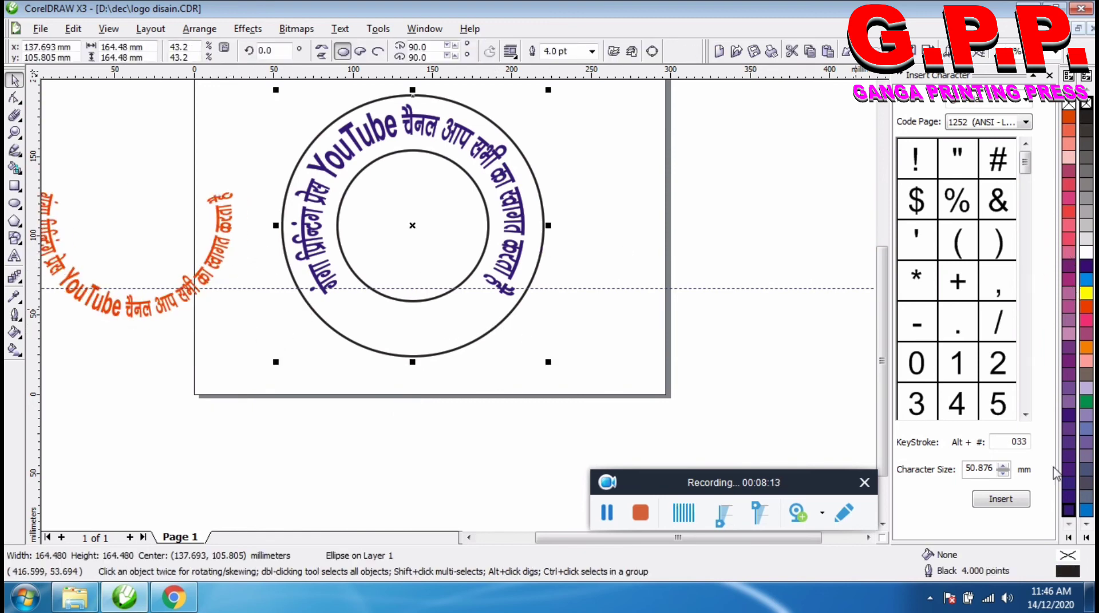
{"action": "left_click", "coordinate": [1068, 537]}
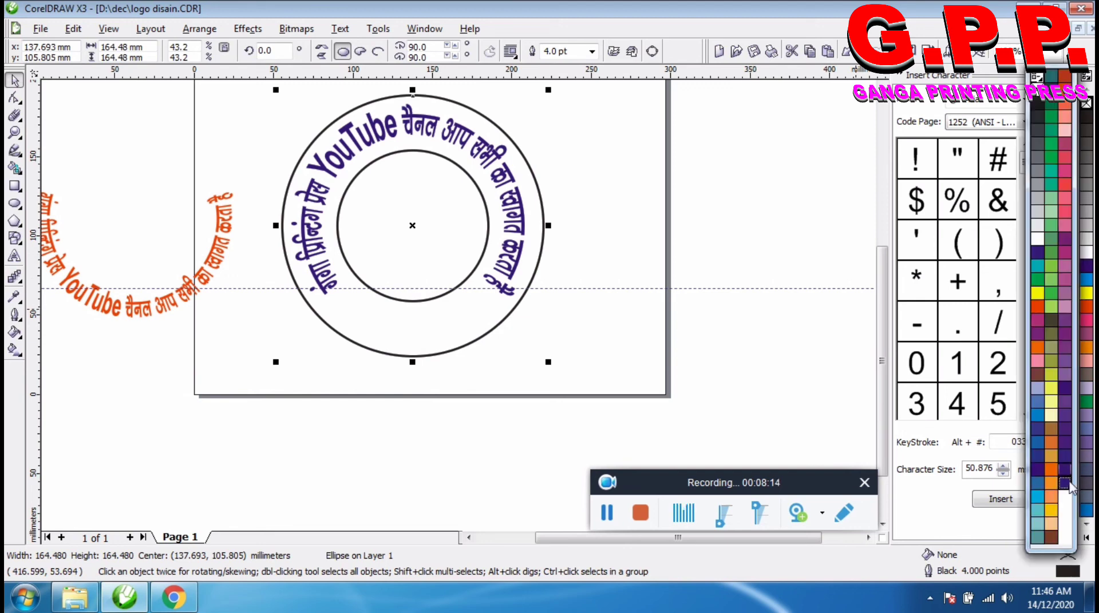
{"action": "left_click", "coordinate": [1033, 317]}
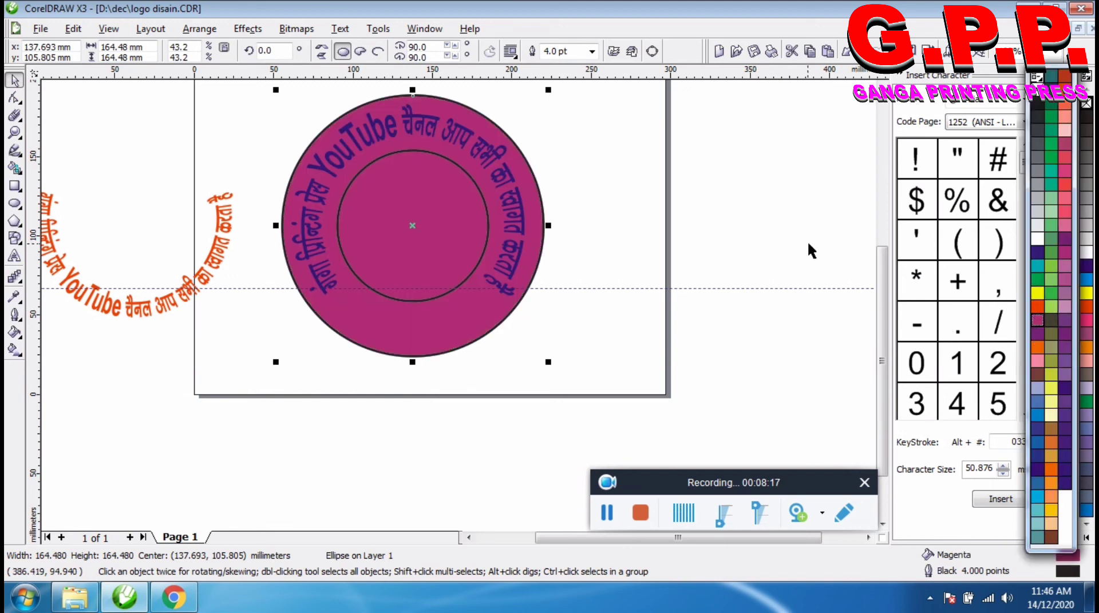
Recolour the upper curved Hindi text white and fill the inner circle with Yellow.
{"action": "left_click", "coordinate": [513, 263]}
{"action": "left_click", "coordinate": [1067, 252]}
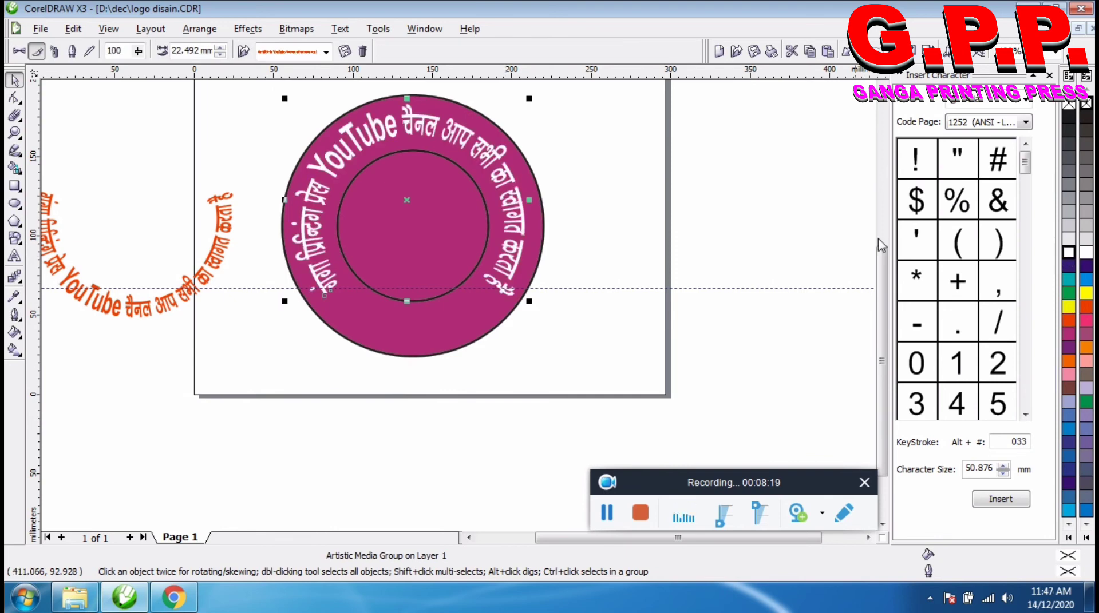
{"action": "key", "text": "Escape"}
{"action": "left_click", "coordinate": [424, 236]}
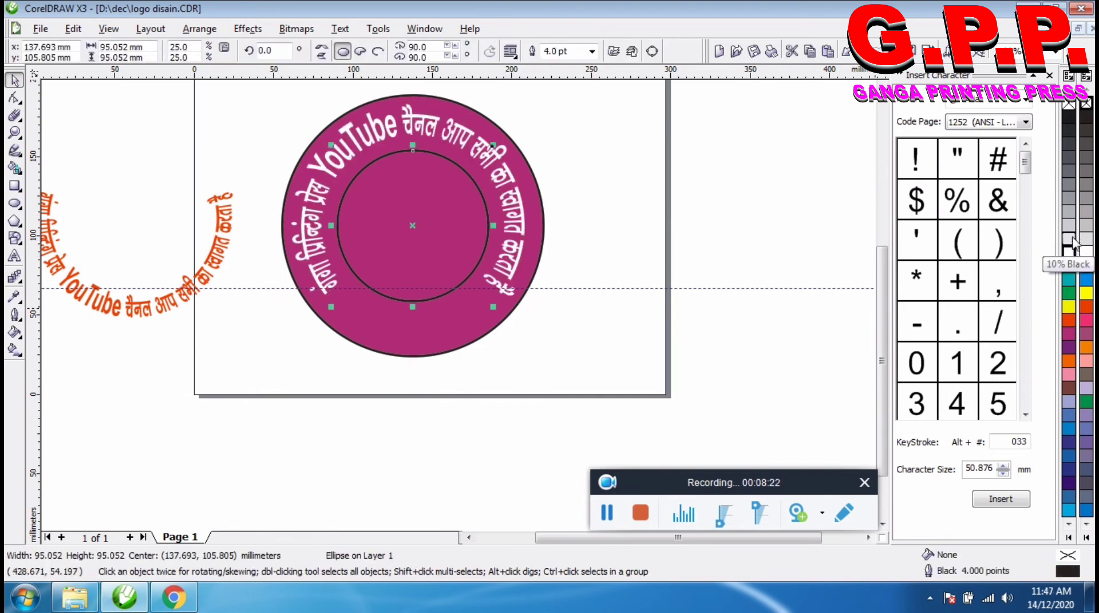
{"action": "left_click", "coordinate": [1067, 308]}
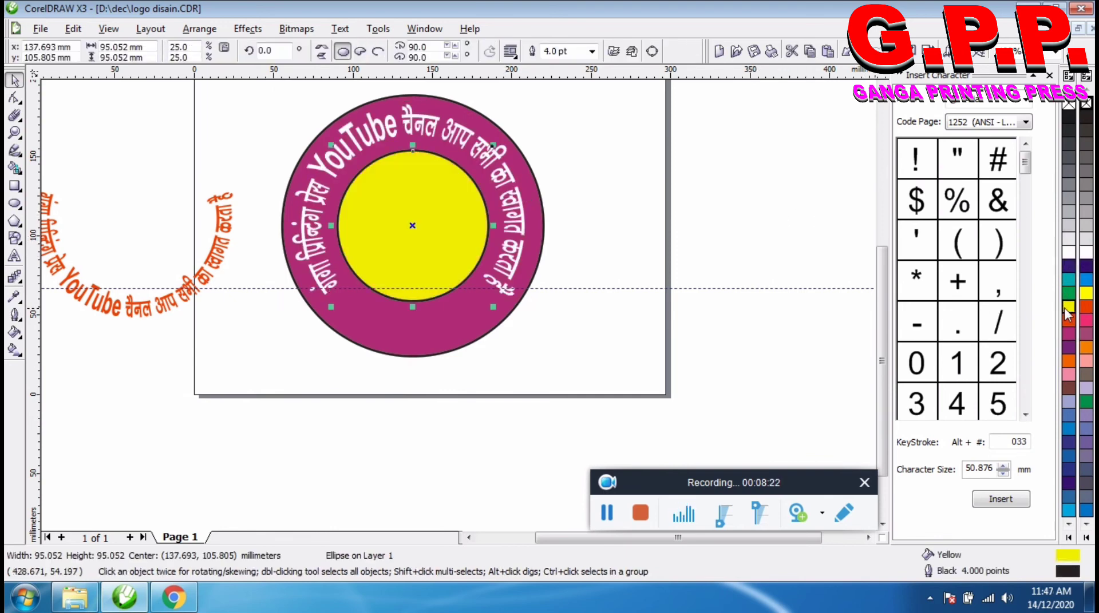
{"action": "left_click", "coordinate": [831, 238]}
Insert an empty paragraph text frame inside the logo's outer circle with the Text tool.
{"action": "scroll", "coordinate": [458, 304], "scroll_direction": "up", "scroll_amount": 2}
{"action": "scroll", "coordinate": [454, 304], "scroll_direction": "down", "scroll_amount": 2}
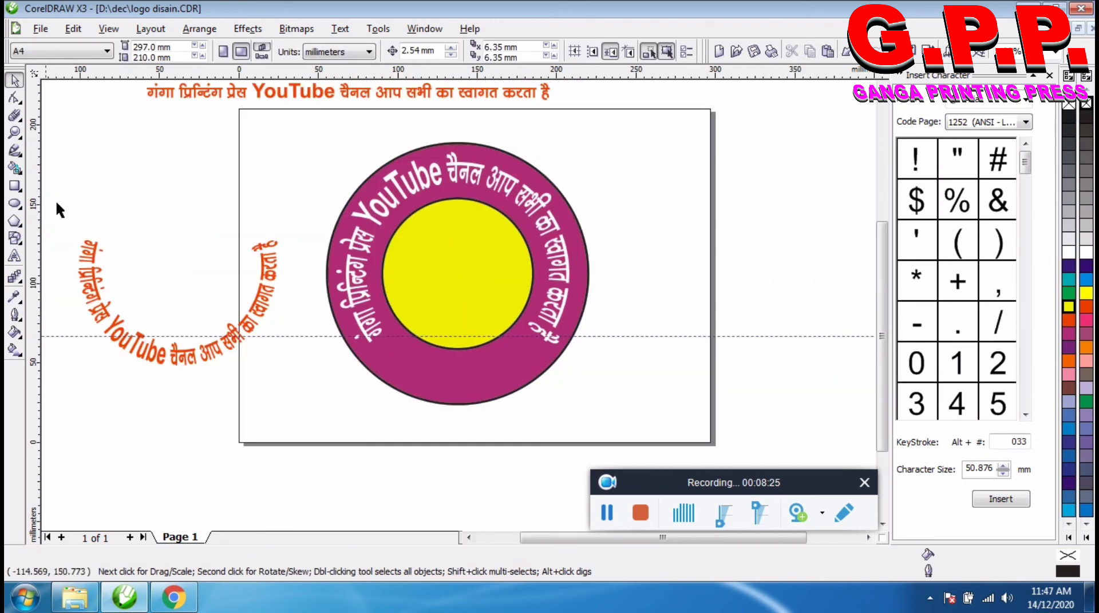
{"action": "left_click", "coordinate": [14, 256]}
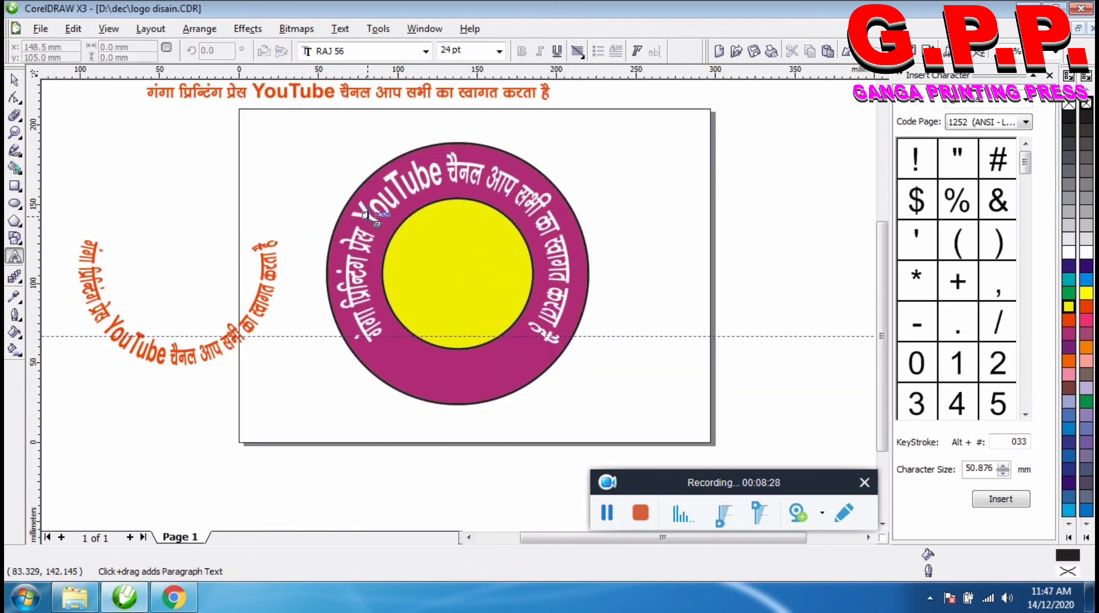
{"action": "left_click", "coordinate": [398, 195]}
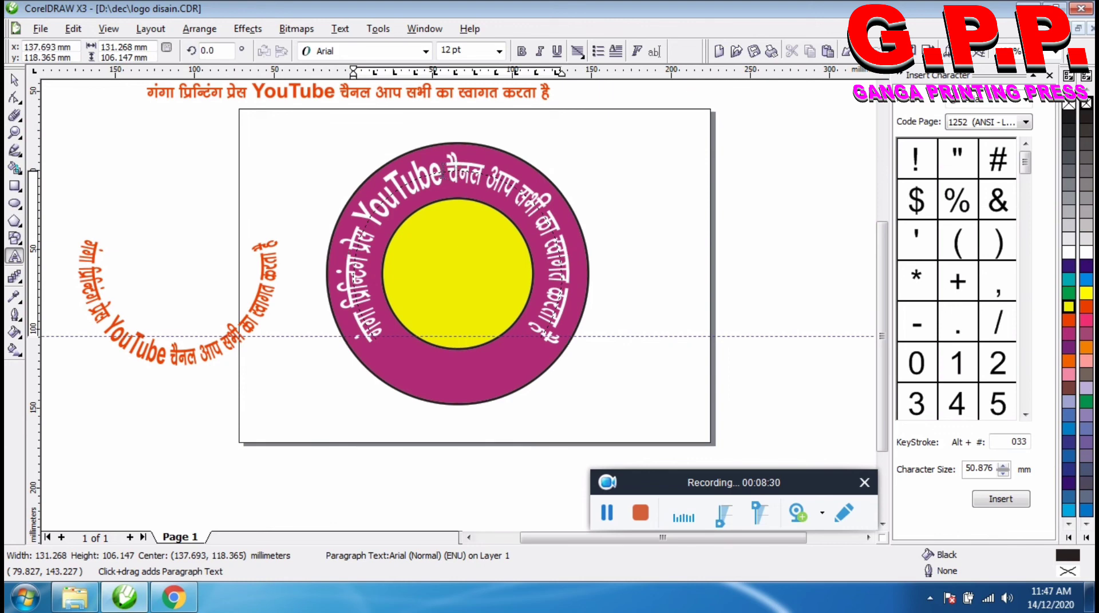
{"action": "left_click", "coordinate": [15, 81]}
{"action": "left_click", "coordinate": [87, 135]}
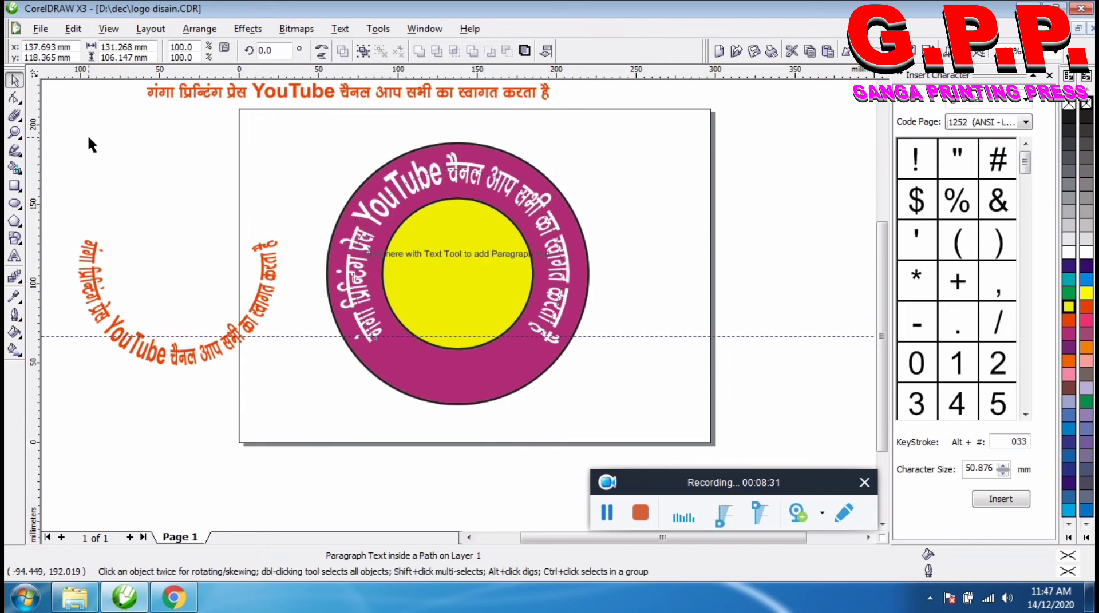
Move the white curved text off the logo and back onto the magenta ring, nudging it slightly up and left.
{"action": "left_click_drag", "start_coordinate": [484, 260], "coordinate": [751, 252]}
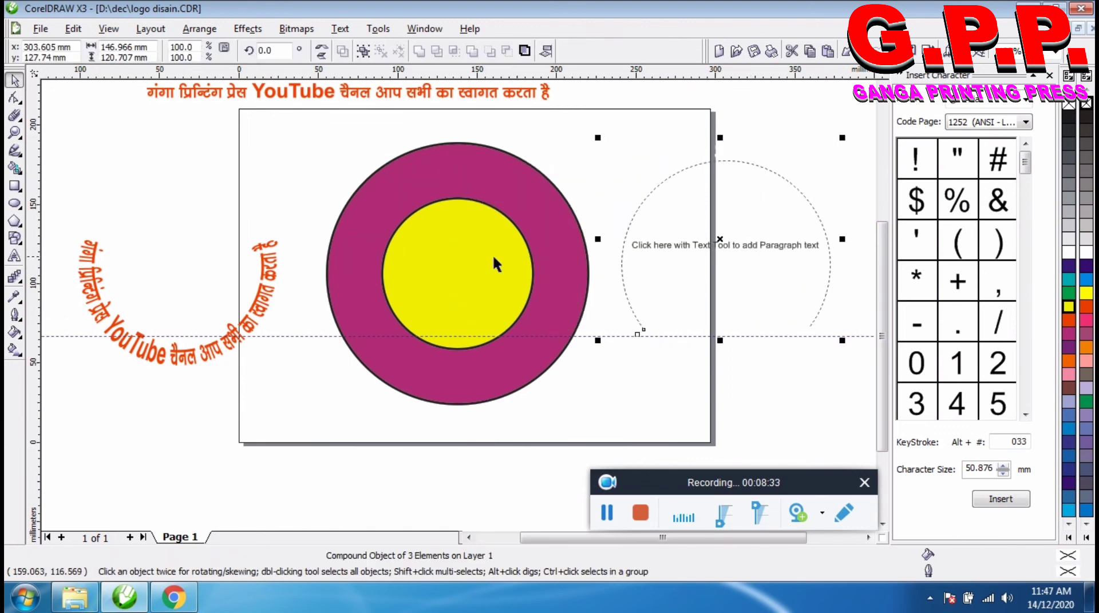
{"action": "left_click_drag", "start_coordinate": [679, 247], "coordinate": [416, 260]}
{"action": "scroll", "coordinate": [459, 306], "scroll_direction": "up", "scroll_amount": 1}
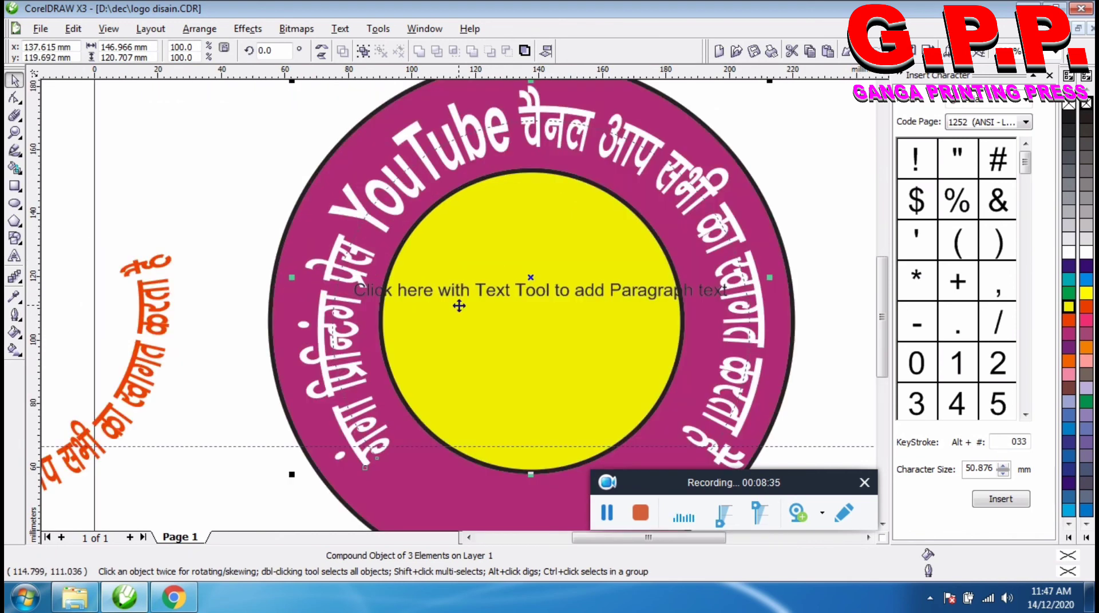
{"action": "key", "text": "Up"}
{"action": "key", "text": "Left"}
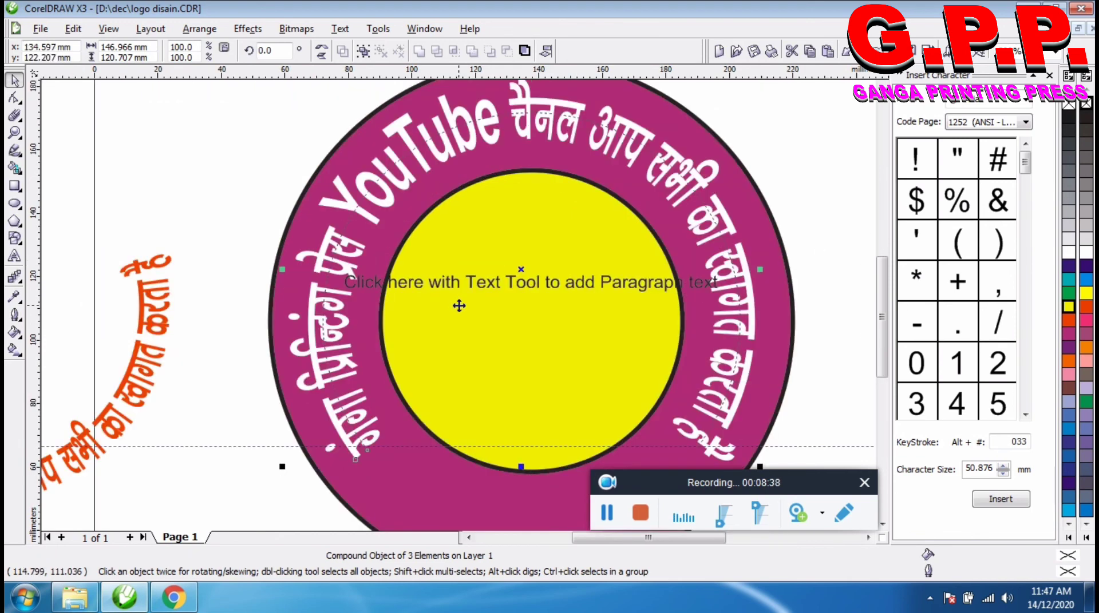
{"action": "key", "text": "Escape"}
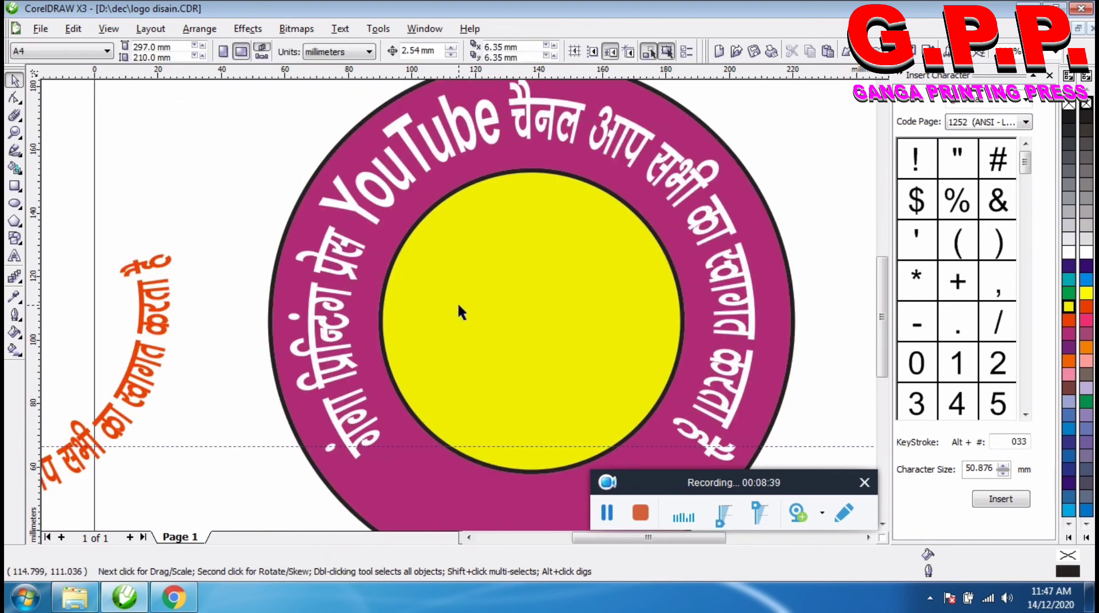
Place a copy of the white curved text to the right of the logo and recolour the copy pink.
{"action": "scroll", "coordinate": [595, 308], "scroll_direction": "down", "scroll_amount": 1}
{"action": "left_click_drag", "start_coordinate": [558, 296], "coordinate": [824, 207]}
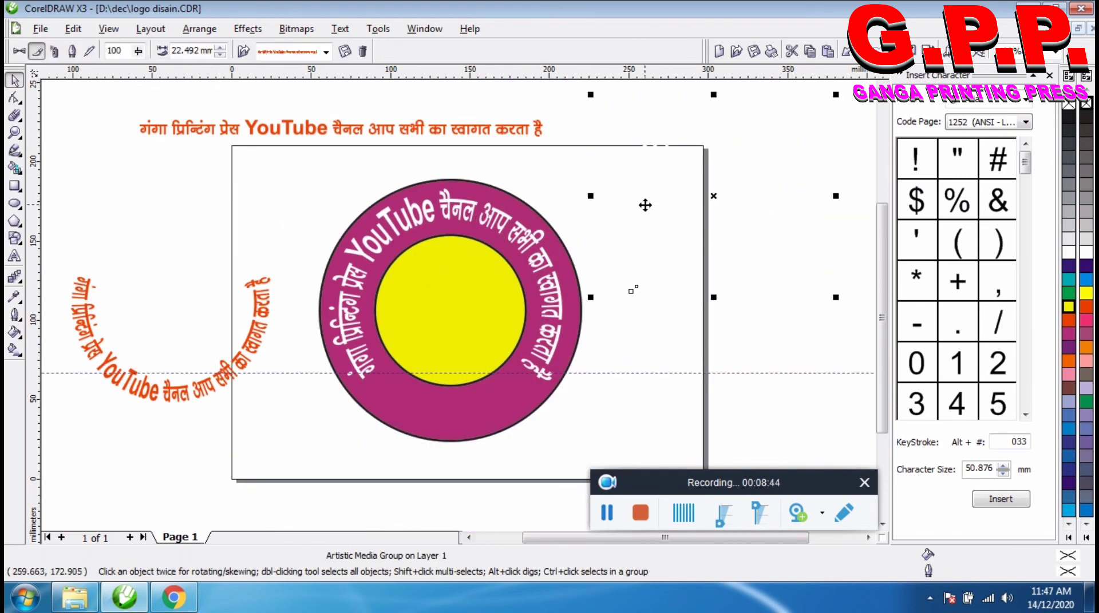
{"action": "scroll", "coordinate": [462, 310], "scroll_direction": "down", "scroll_amount": 1}
{"action": "left_click", "coordinate": [1085, 322]}
{"action": "left_click_drag", "start_coordinate": [426, 296], "coordinate": [450, 331]}
{"action": "scroll", "coordinate": [450, 331], "scroll_direction": "up", "scroll_amount": 1}
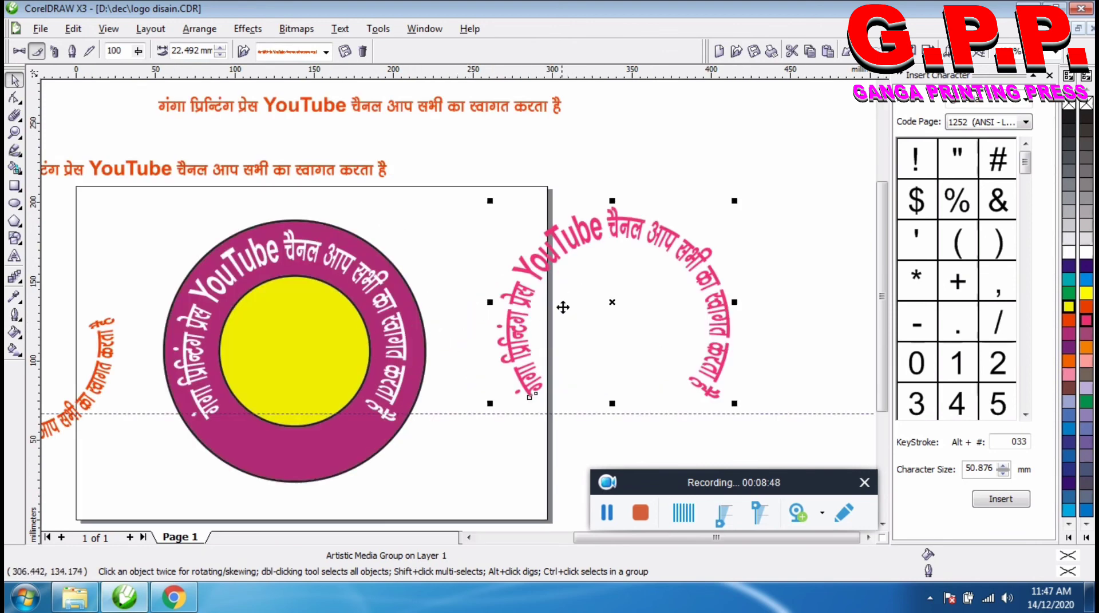
{"action": "scroll", "coordinate": [147, 248], "scroll_direction": "down", "scroll_amount": 1}
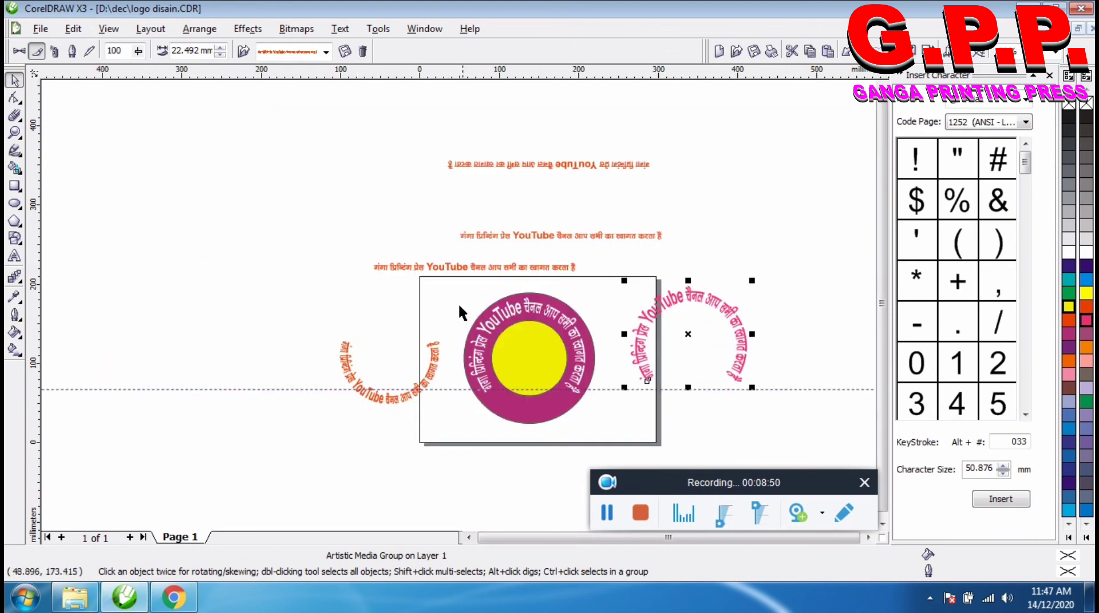
Move the orange and pink curved texts to the empty area left of the page, with the pink one above.
{"action": "left_click_drag", "start_coordinate": [434, 364], "coordinate": [330, 221]}
{"action": "left_click_drag", "start_coordinate": [648, 328], "coordinate": [243, 150]}
{"action": "left_click_drag", "start_coordinate": [269, 252], "coordinate": [234, 312]}
Align the lower straight orange text line beneath the matching line above the page and narrow it to 97.9% width, 248.224 mm.
{"action": "left_click", "coordinate": [425, 260]}
{"action": "left_click_drag", "start_coordinate": [506, 268], "coordinate": [591, 250]}
{"action": "scroll", "coordinate": [721, 202], "scroll_direction": "up", "scroll_amount": 2}
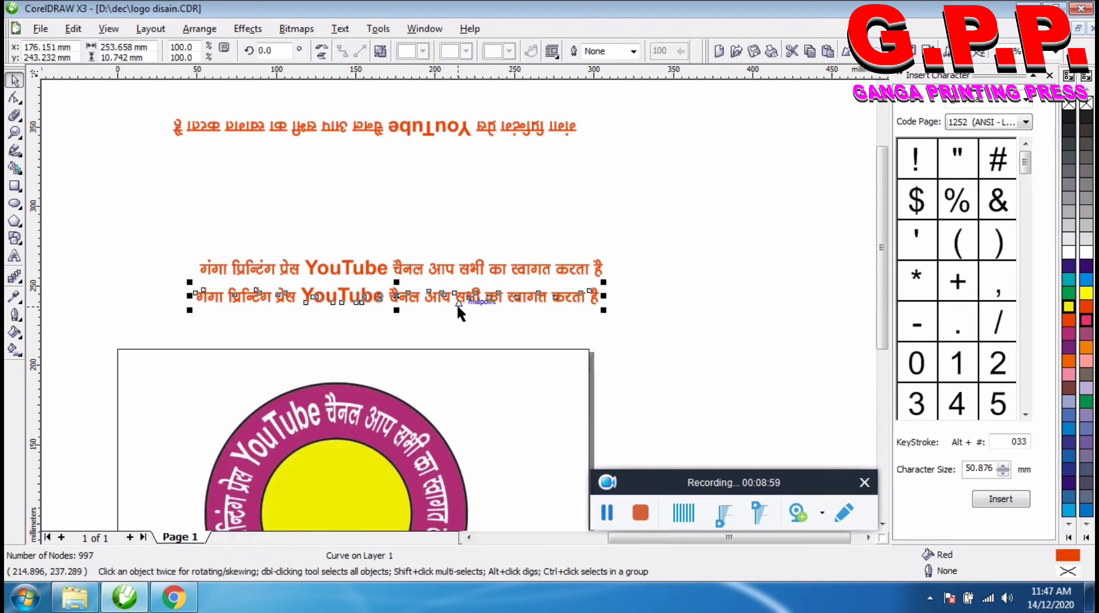
{"action": "scroll", "coordinate": [177, 289], "scroll_direction": "up", "scroll_amount": 2}
{"action": "mouse_move", "coordinate": [207, 299]}
{"action": "left_mouse_down"}
{"action": "mouse_move", "coordinate": [189, 299]}
{"action": "mouse_move", "coordinate": [225, 298]}
{"action": "left_mouse_up"}
{"action": "left_click", "coordinate": [372, 335]}
{"action": "left_click_drag", "start_coordinate": [404, 304], "coordinate": [382, 298]}
{"action": "scroll", "coordinate": [382, 298], "scroll_direction": "down", "scroll_amount": 2}
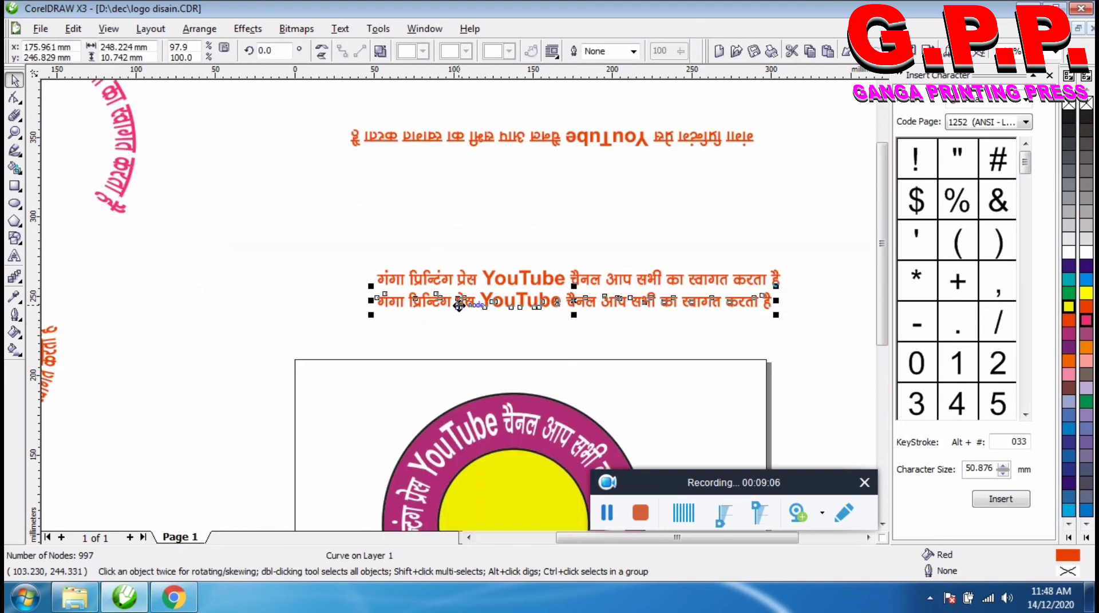
{"action": "scroll", "coordinate": [706, 358], "scroll_direction": "down", "scroll_amount": 1}
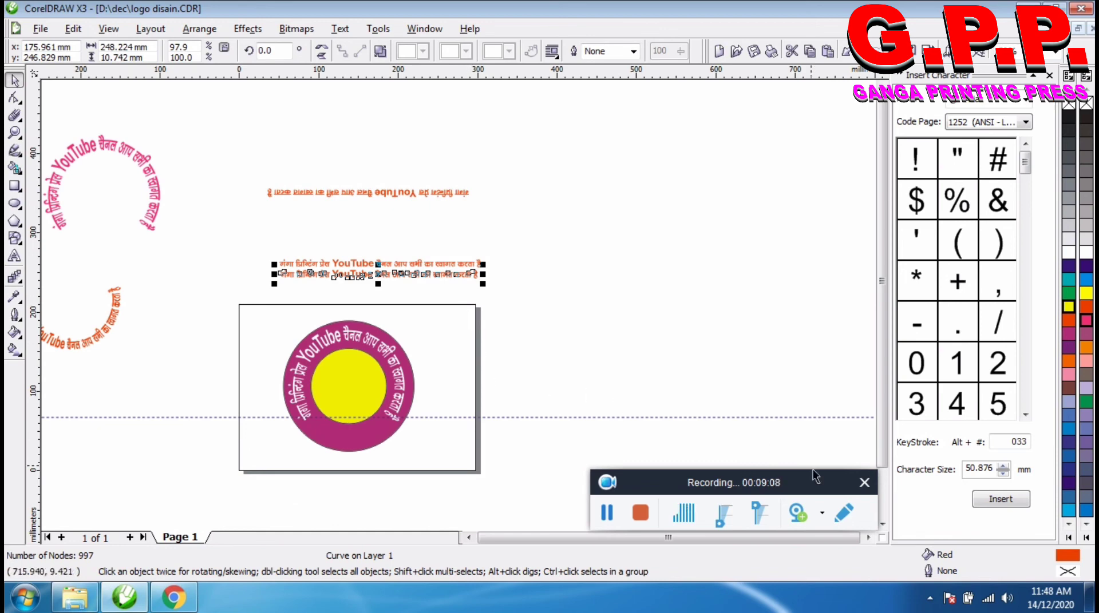
{"action": "left_click_drag", "start_coordinate": [842, 493], "coordinate": [759, 496]}
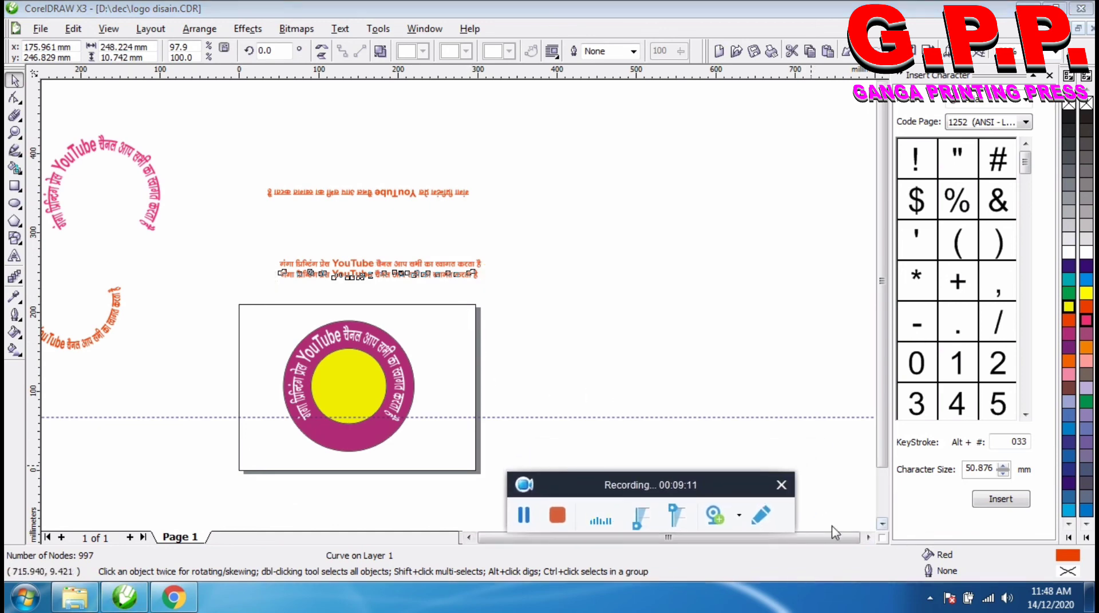